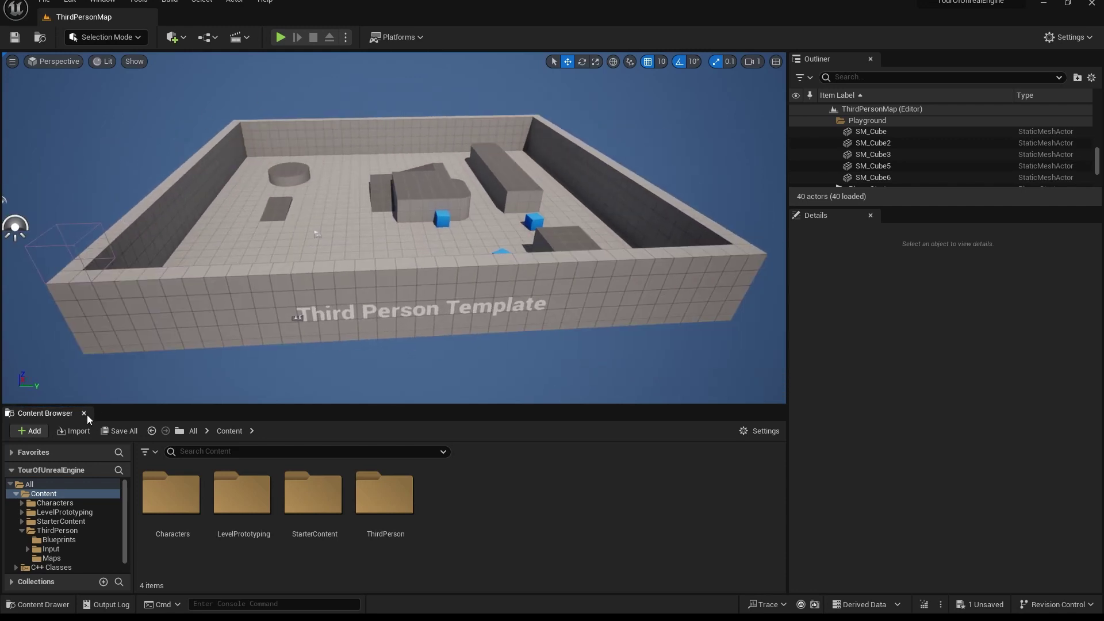
Step: Close the Content Browser so the ThirdPersonMap level view fills the full editor height
click(84, 413)
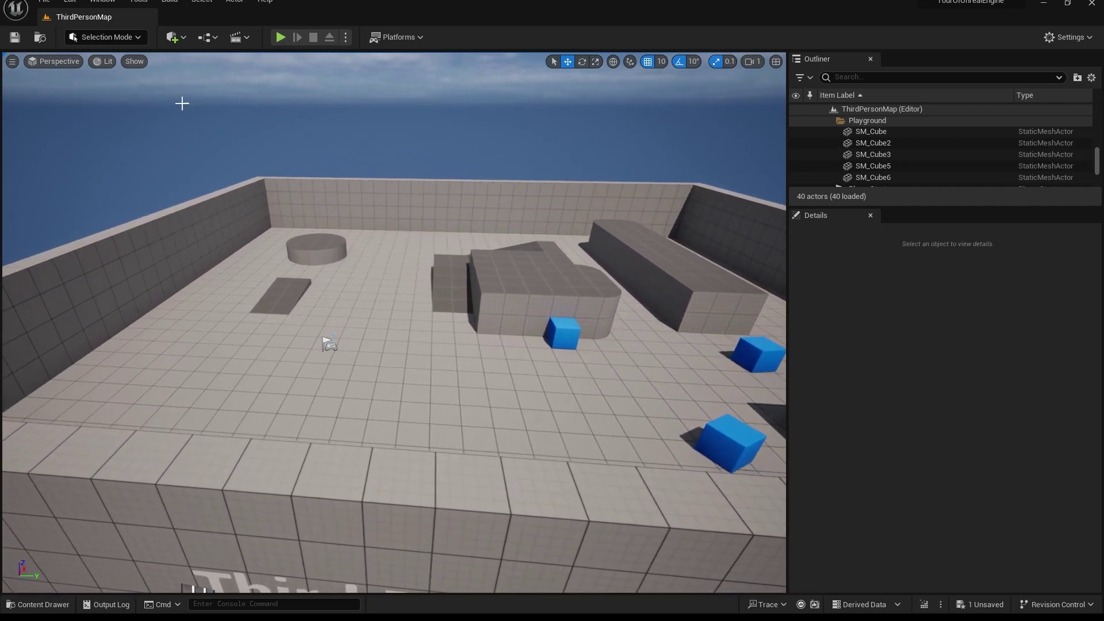
Step: Place an empty Actor from Quick Add > Basic and reset its location to the origin
click(173, 38)
mouse_move(230, 131)
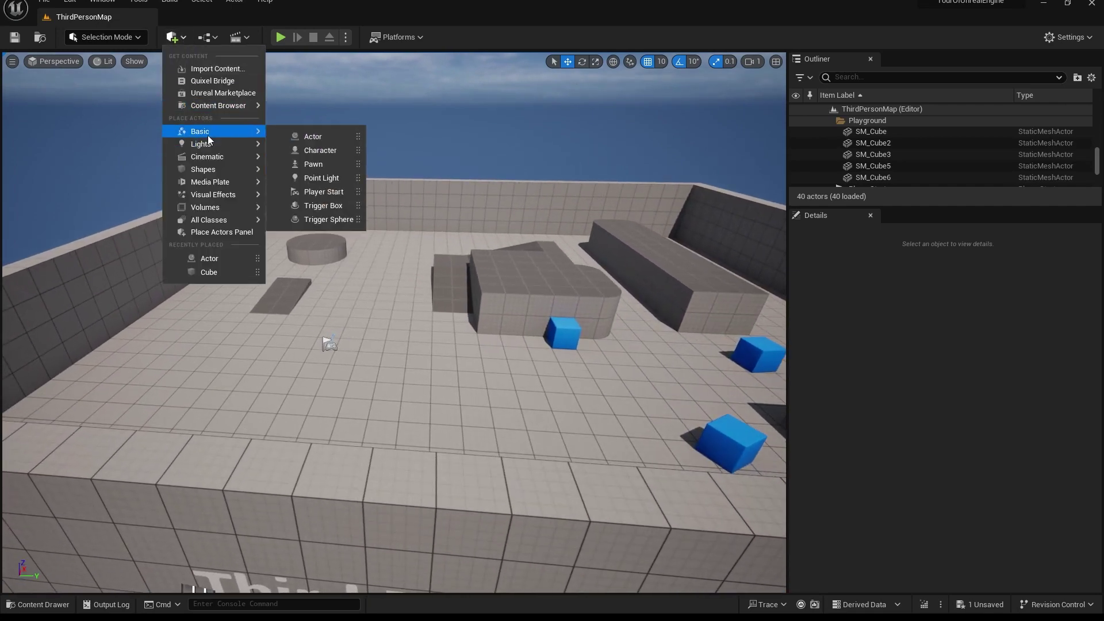
click(310, 137)
click(1084, 360)
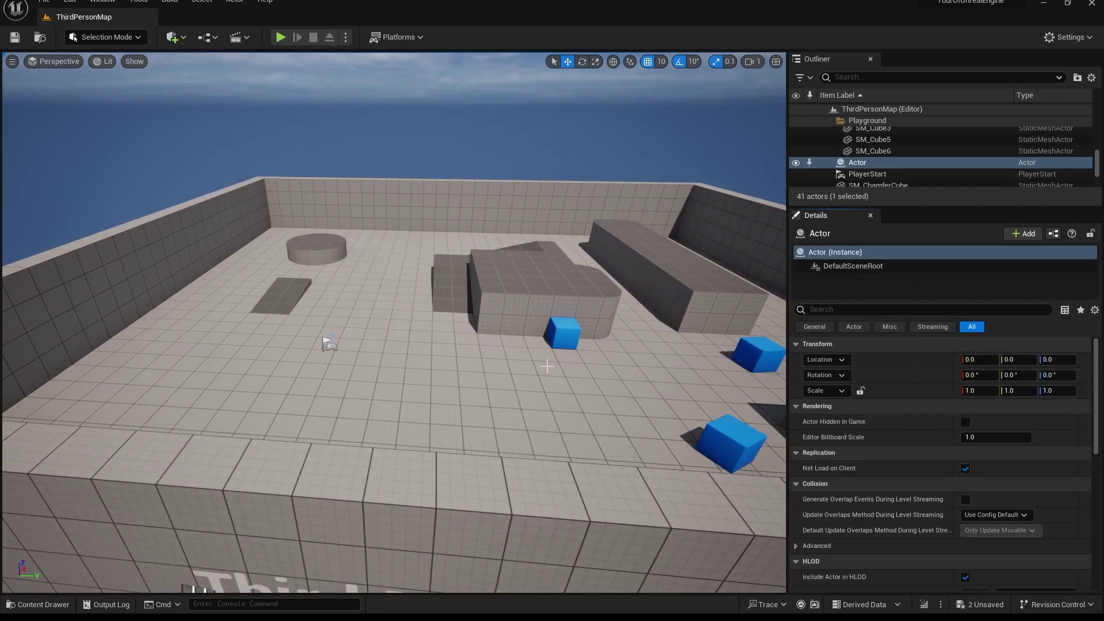
key(f)
Step: Drag the Actor across the floor to location 1350, 1200, 0 and frame it
drag(415, 305, 742, 368)
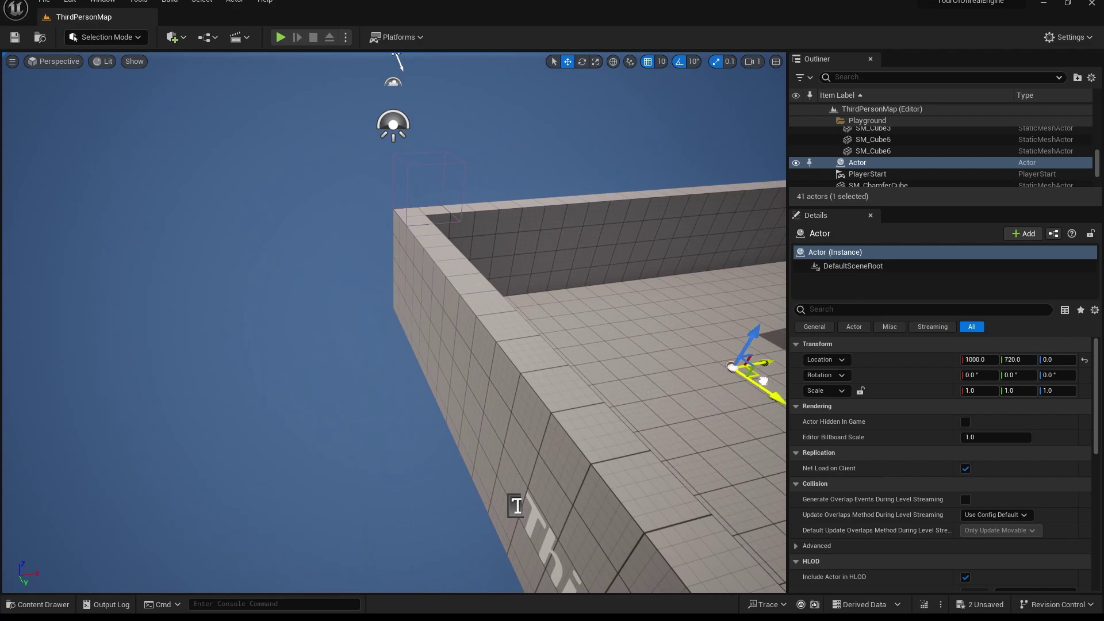
key(f)
drag(467, 229, 621, 242)
key(f)
alt+drag(517, 259, 592, 258)
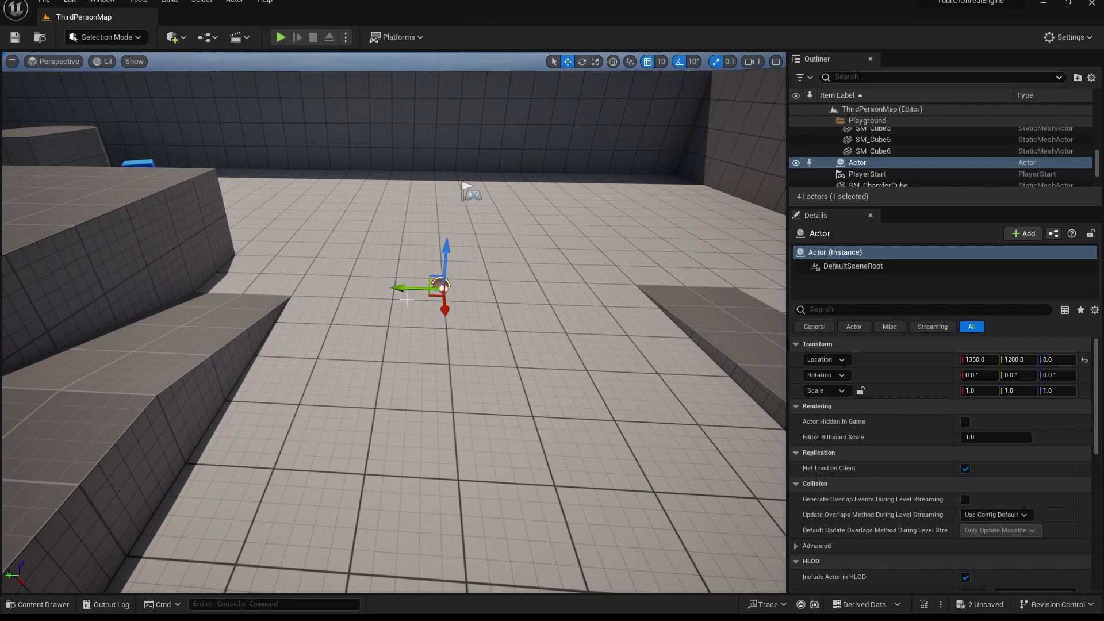
Step: Select the Actor instance and drag it part way across the floor
click(867, 162)
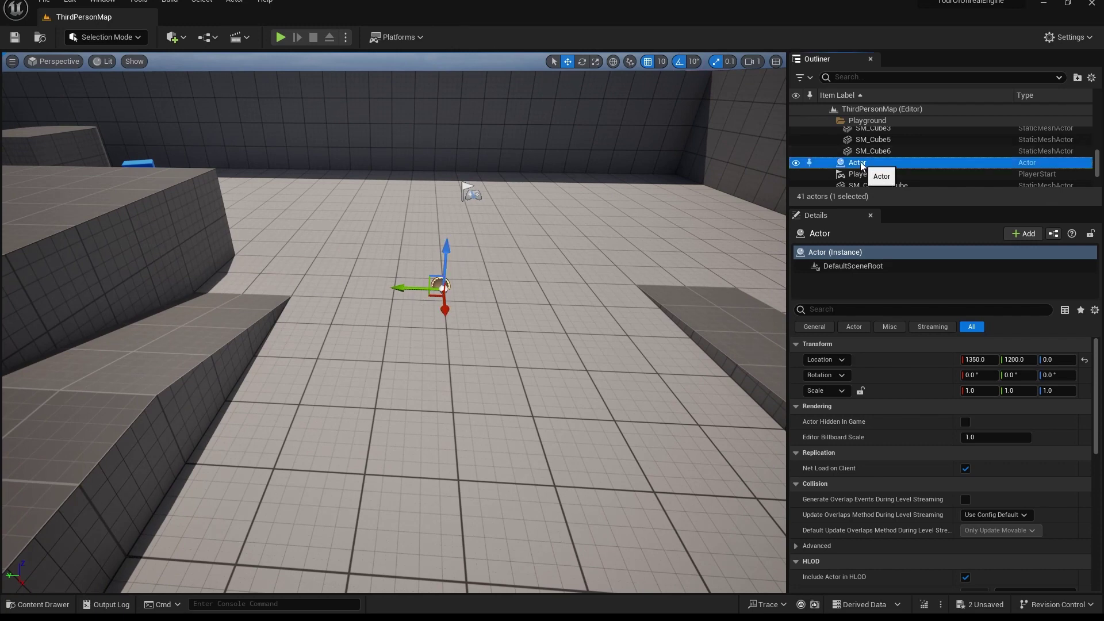
click(844, 269)
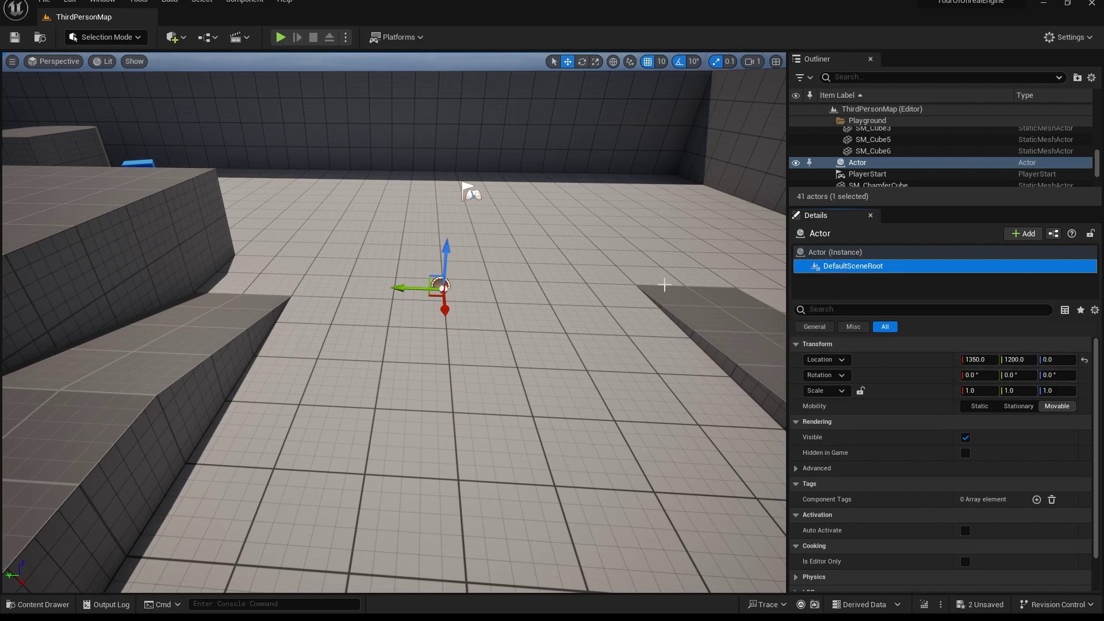
right_drag(776, 271, 776, 271)
click(834, 251)
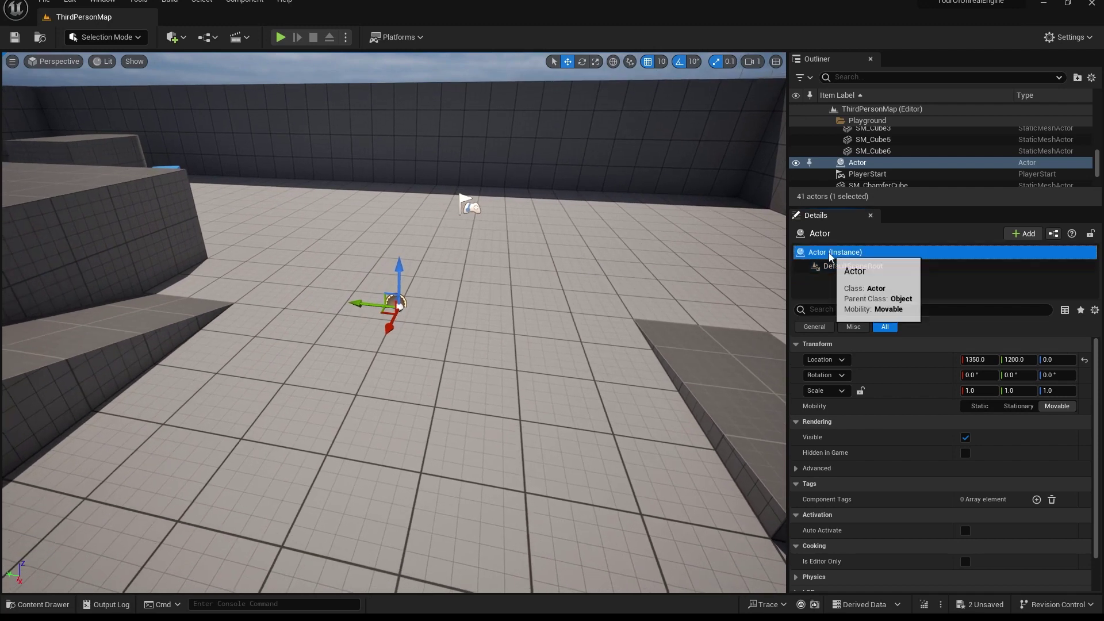
drag(394, 301, 498, 252)
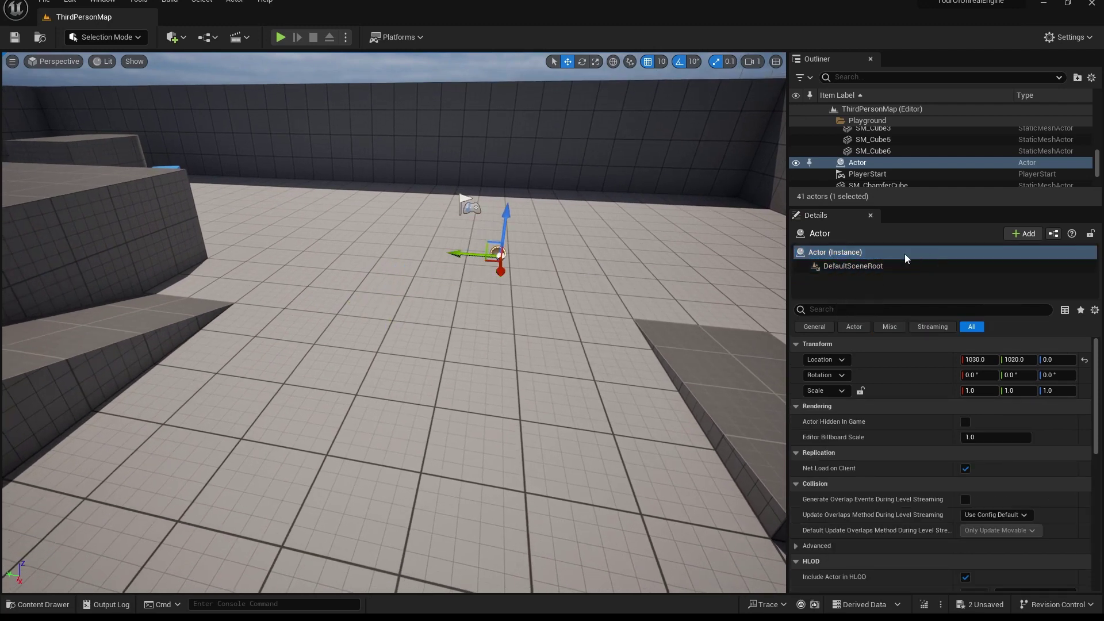
Step: Switch between Actor and DefaultSceneRoot in Details, then move the actor to 1220, 1190, 0
click(857, 267)
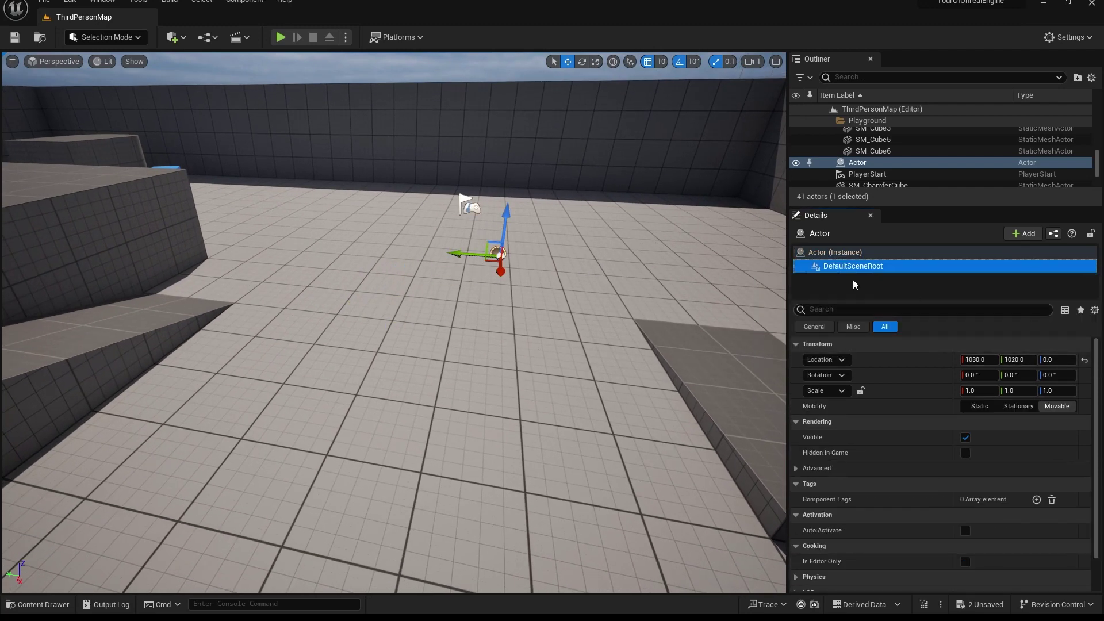
click(824, 251)
click(828, 265)
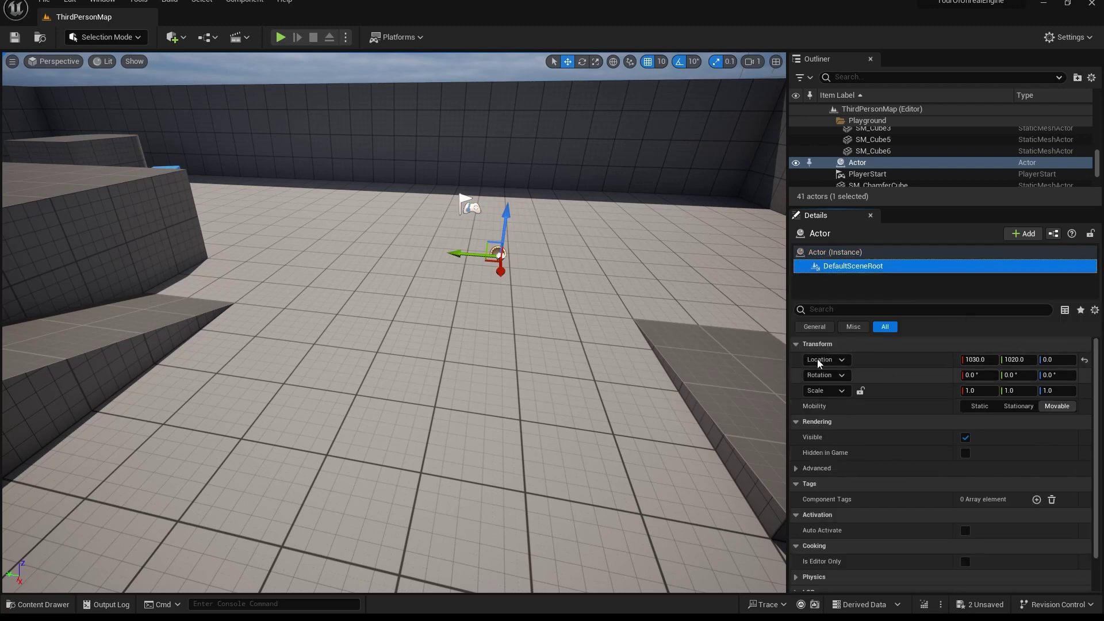
click(827, 251)
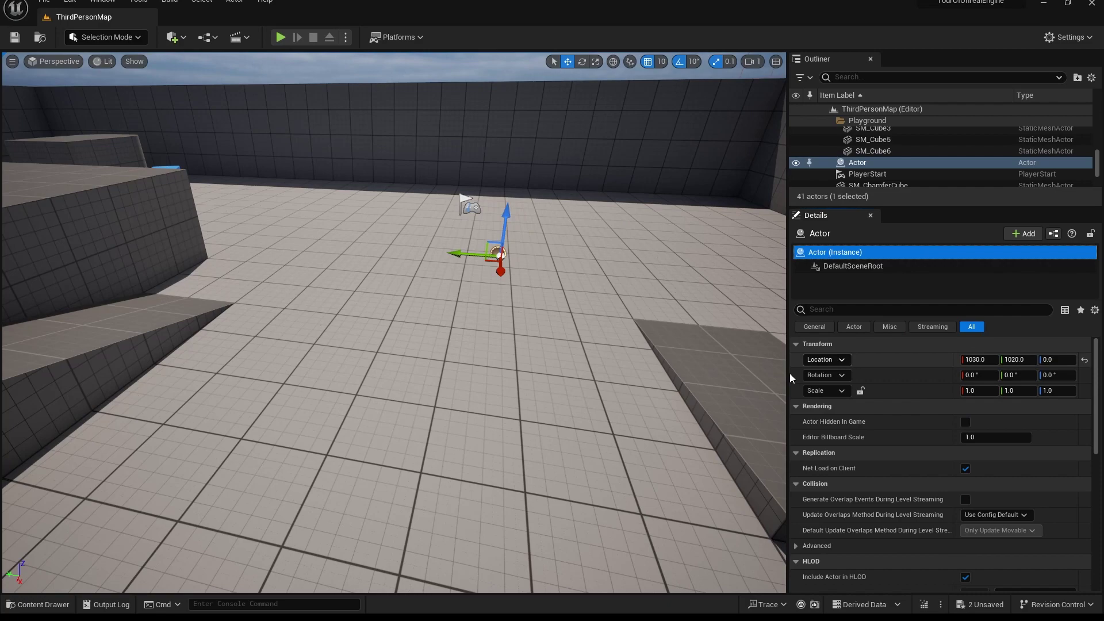
click(830, 266)
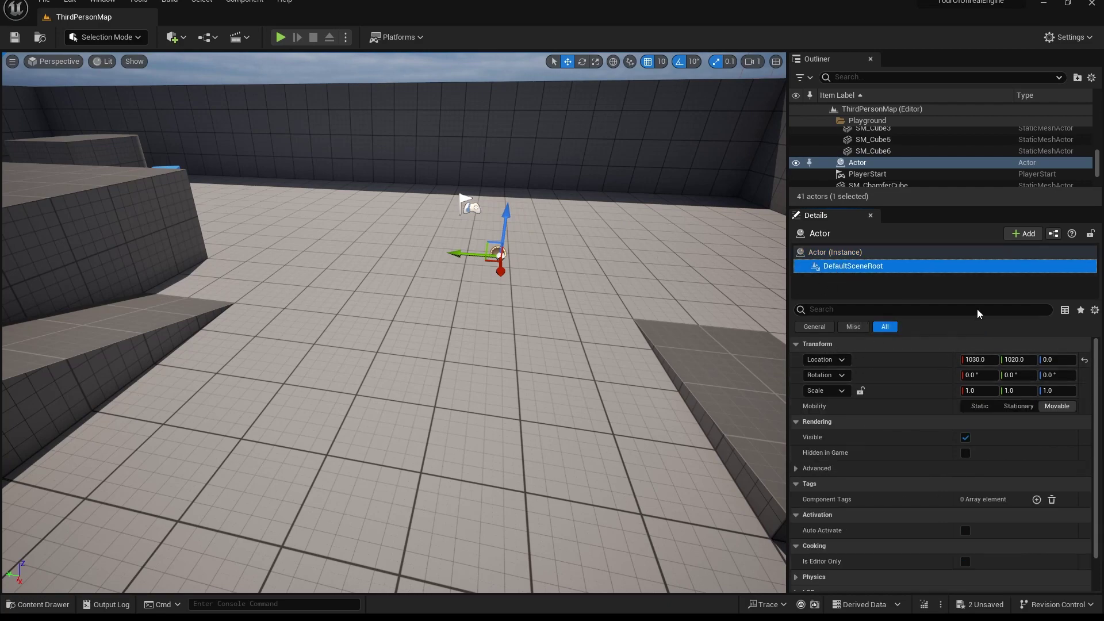
drag(500, 268, 624, 375)
right_drag(576, 345, 576, 313)
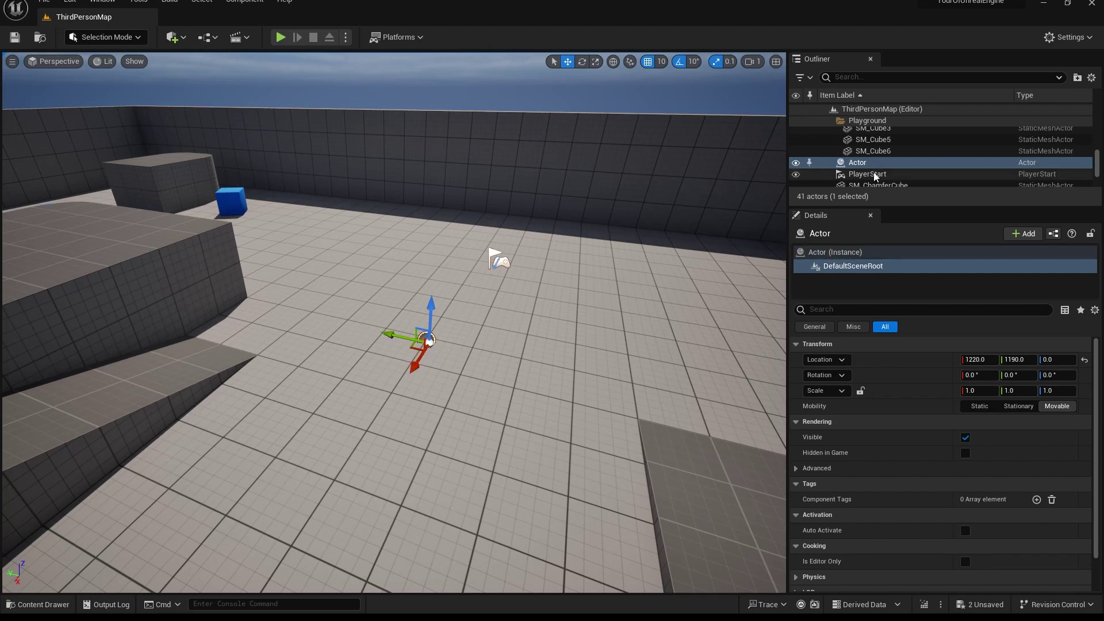
Step: Add a Static Mesh component found by searching 'static mesh', named Mesh, under DefaultSceneRoot
click(852, 164)
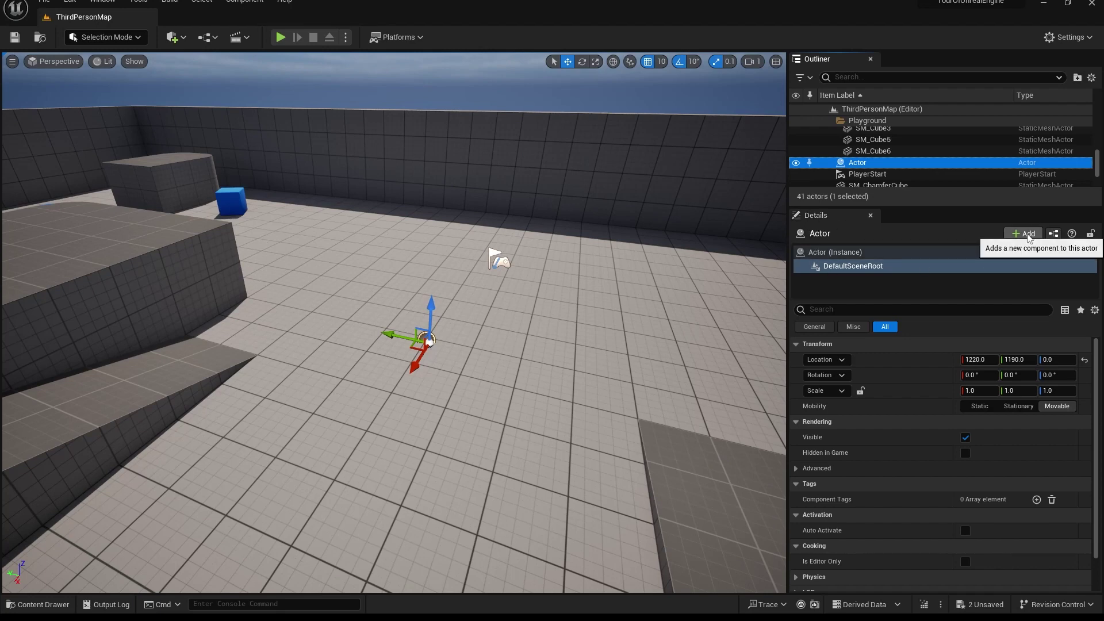
click(1025, 234)
text(s)
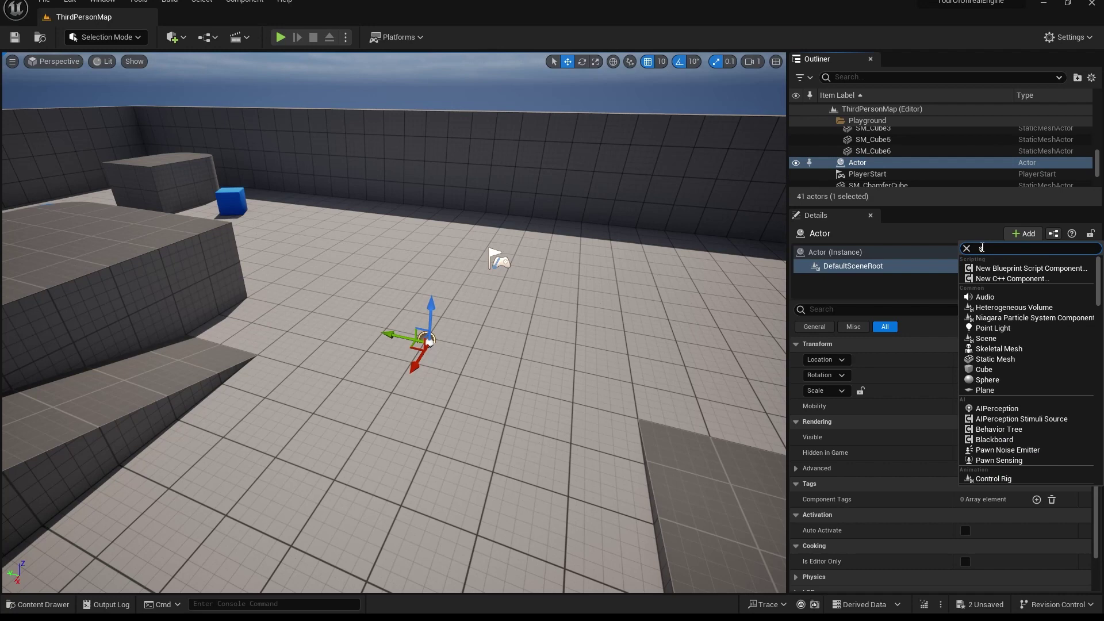
text(tatic mesh)
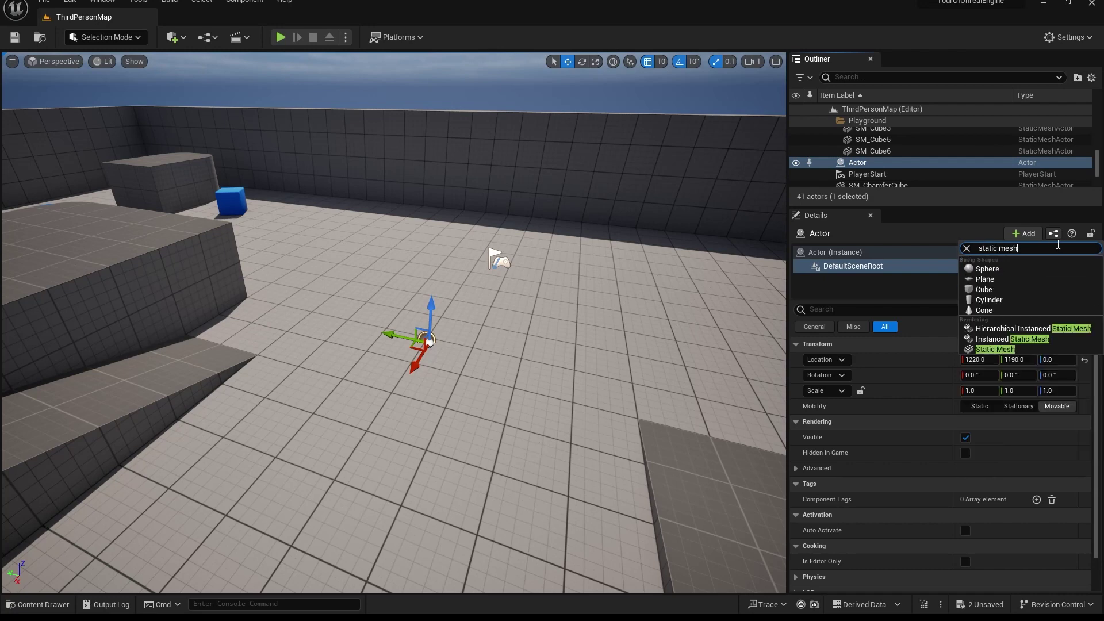
click(995, 349)
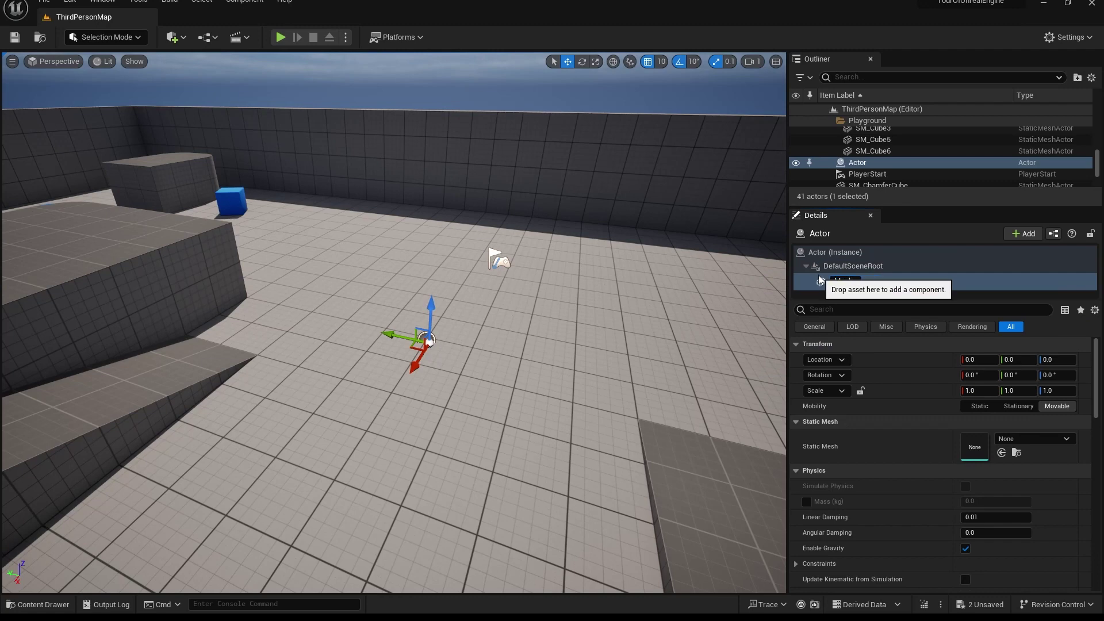
click(848, 266)
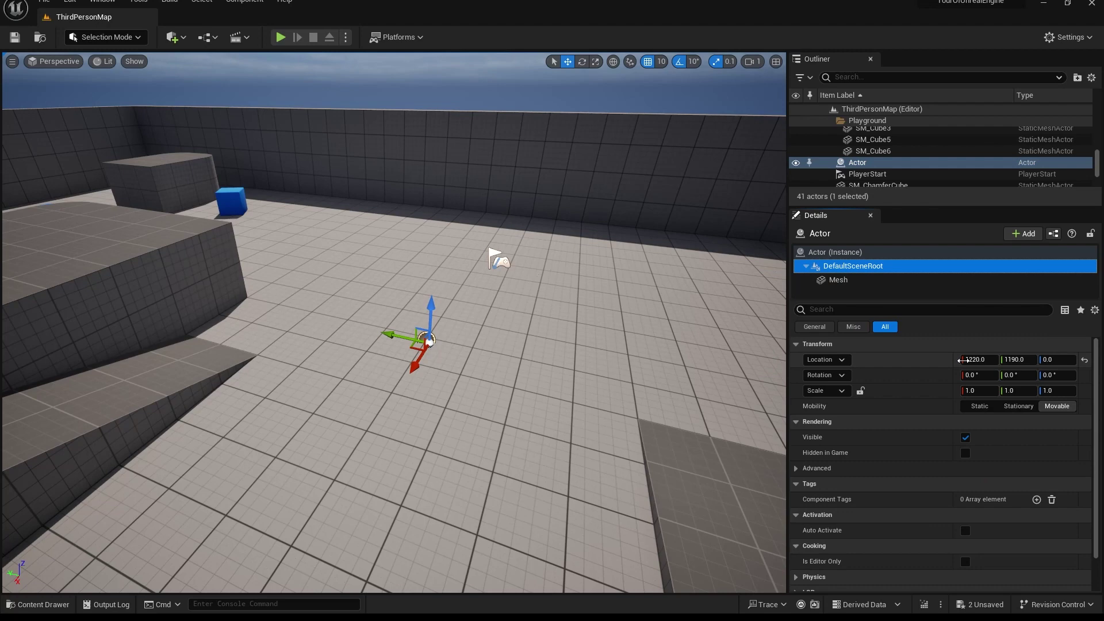
click(835, 280)
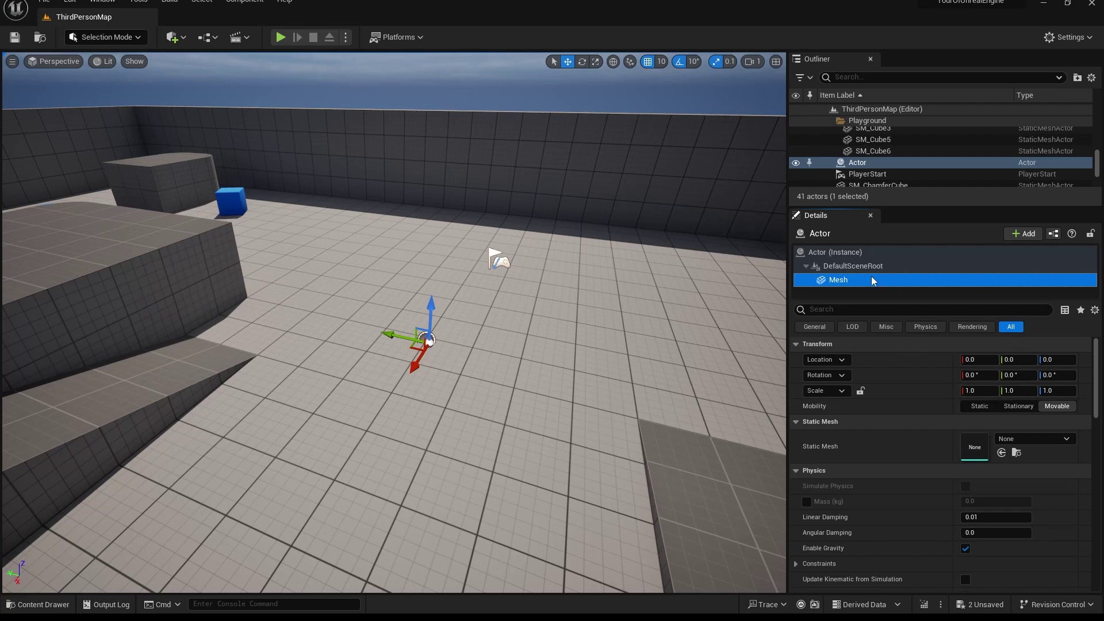
click(835, 252)
click(838, 279)
Step: Assign the Cube static mesh to the Mesh component
click(1012, 438)
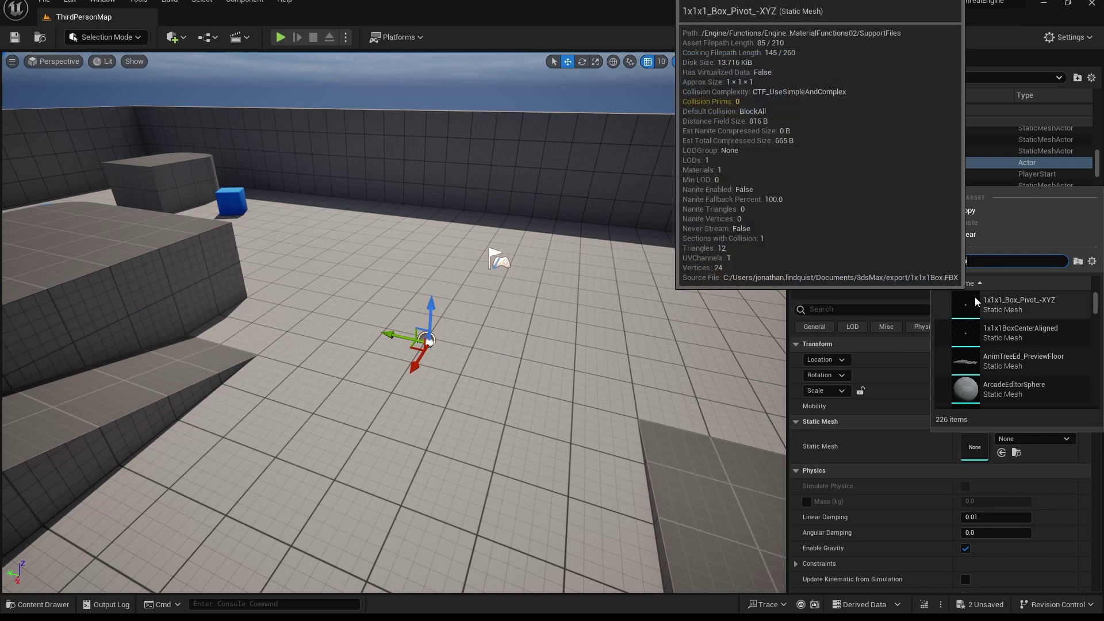
text(cube)
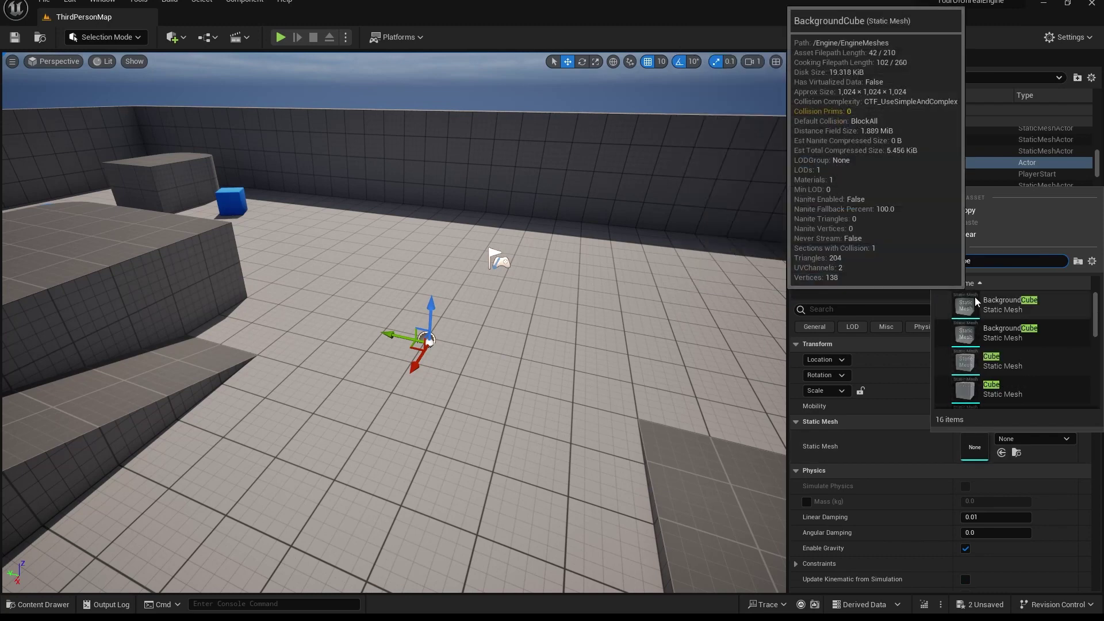
click(1013, 397)
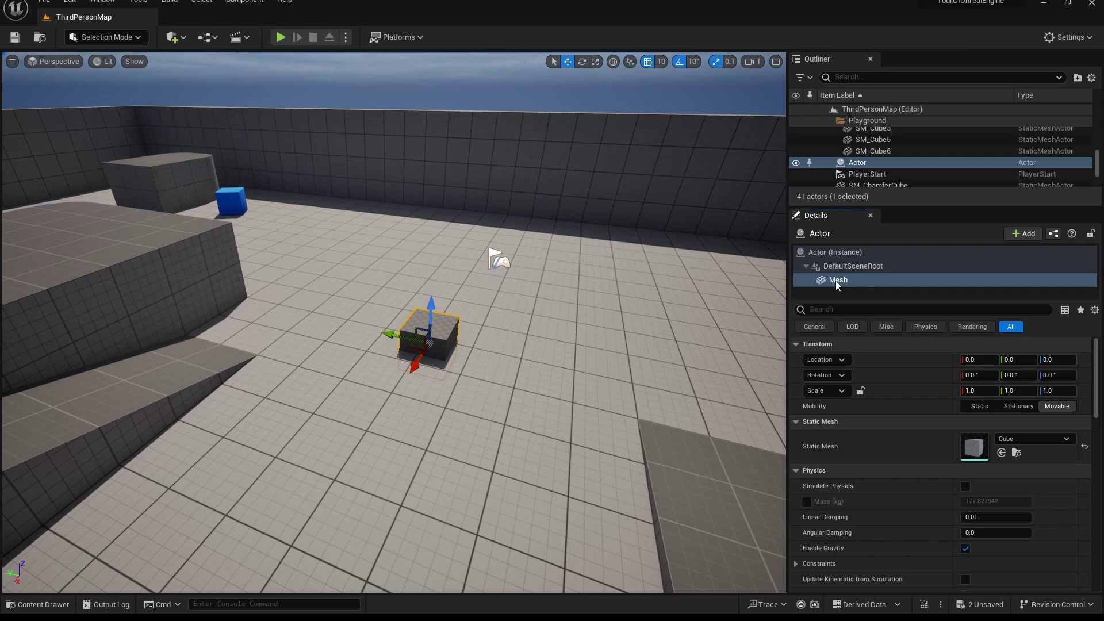
Step: Slide the cube away from the actor origin to 410, 140, 0
drag(417, 345, 207, 477)
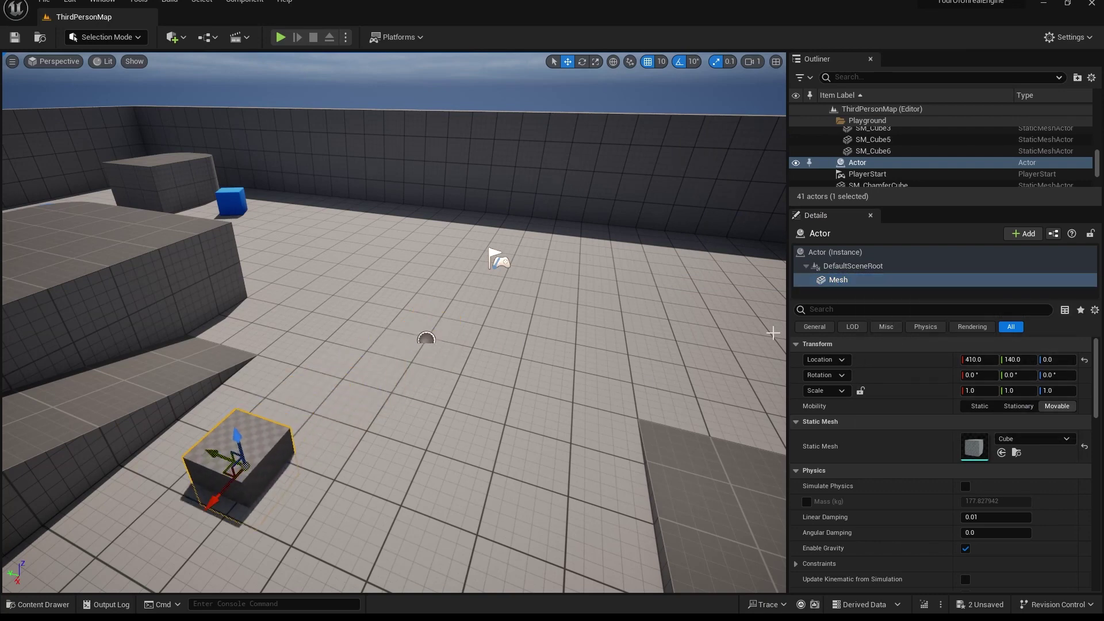
click(836, 252)
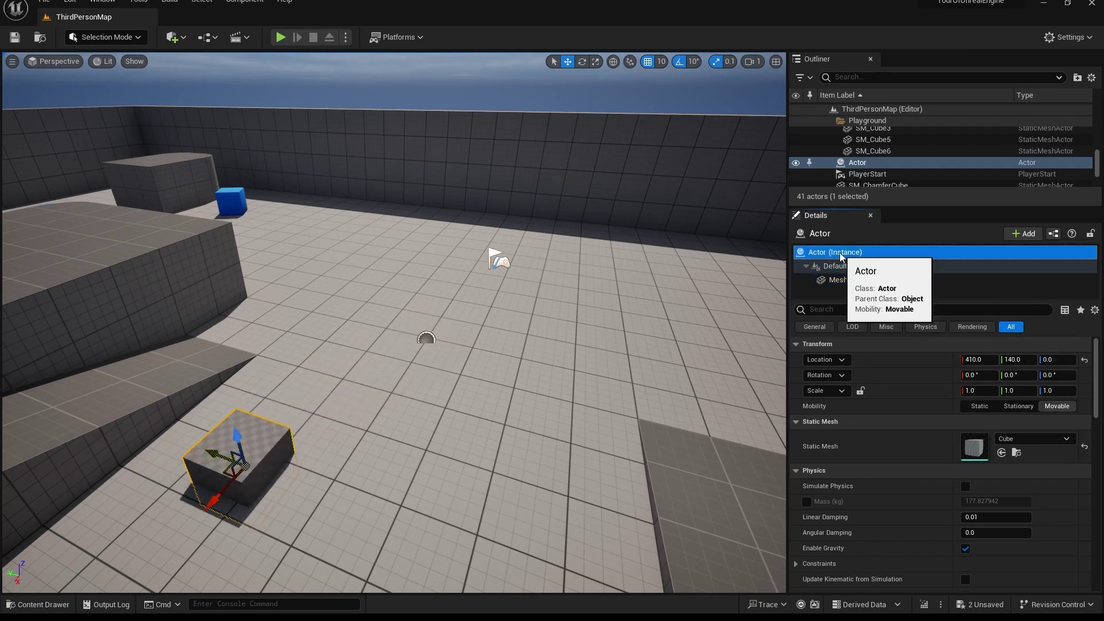
click(837, 280)
click(833, 253)
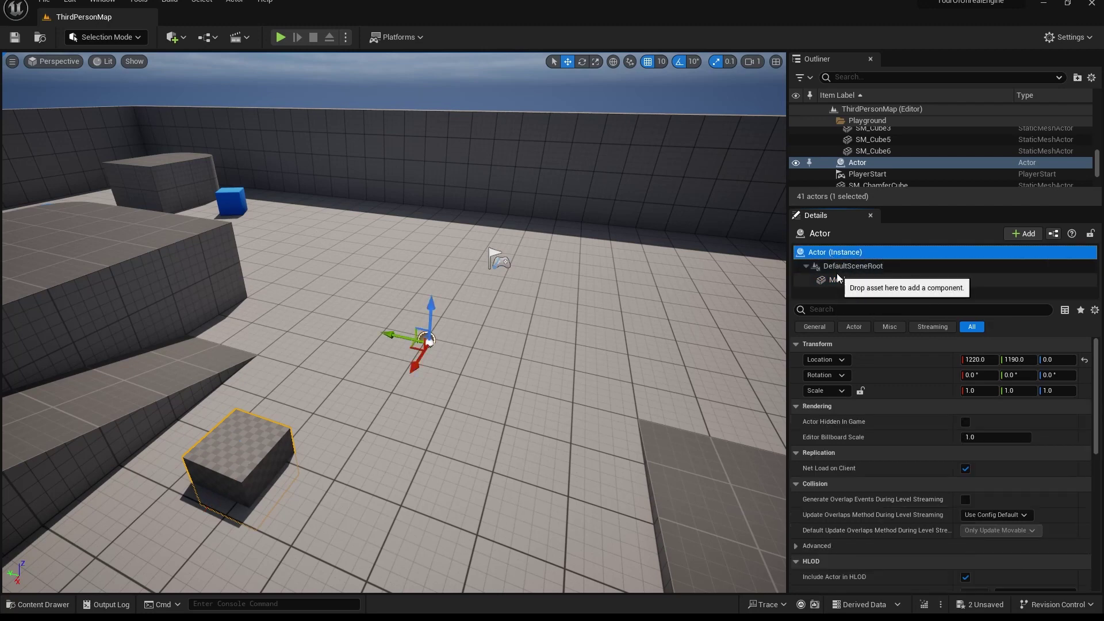
click(880, 266)
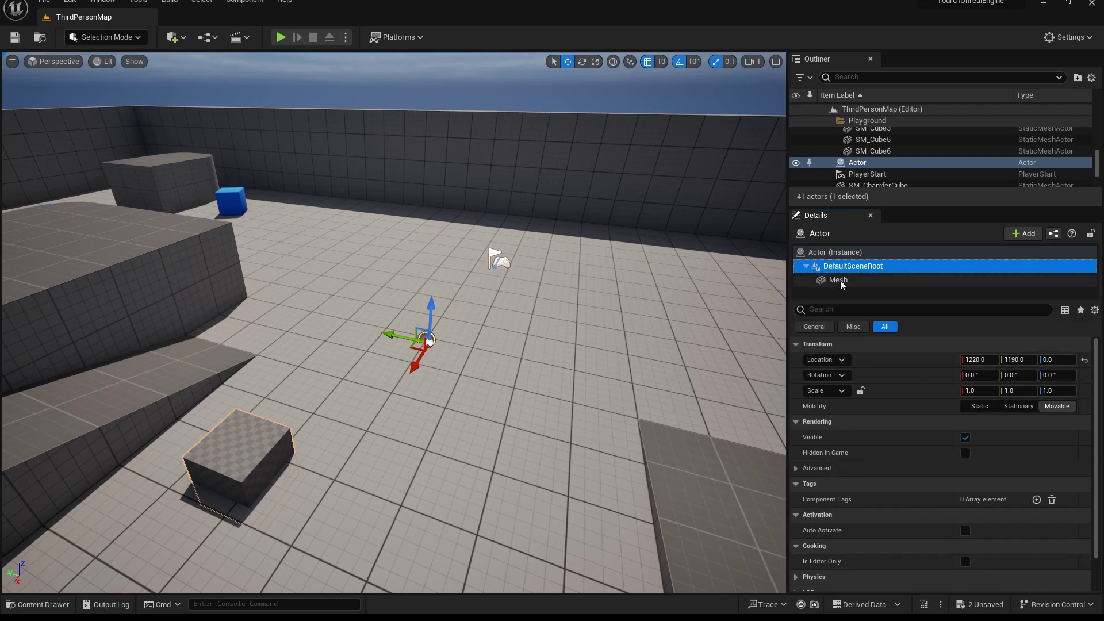
click(838, 280)
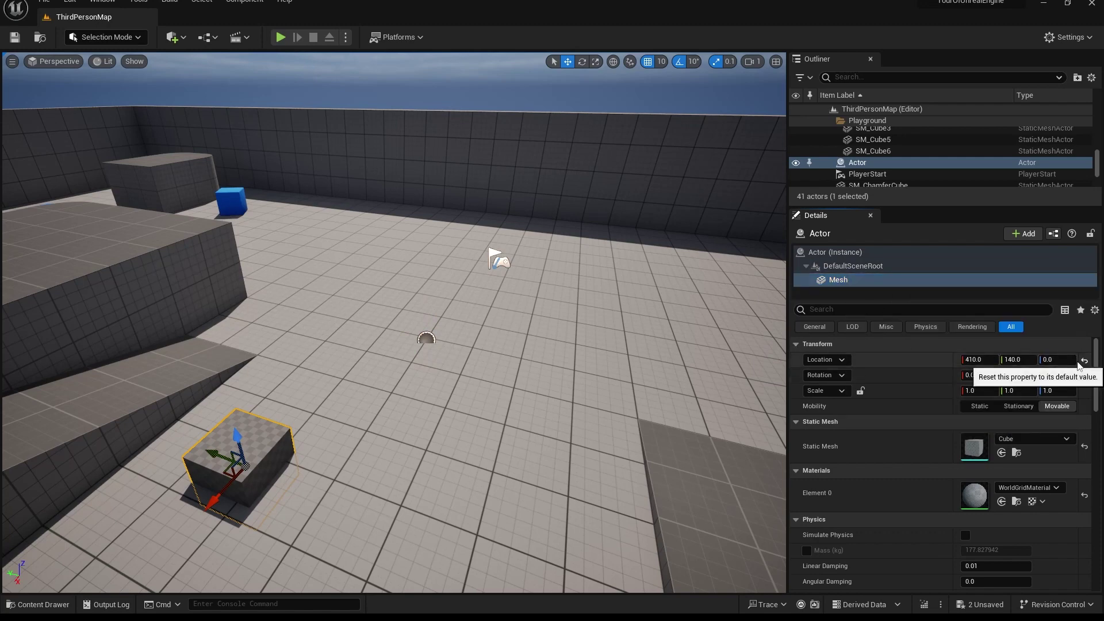
Step: Reset the cube onto the actor origin and raise the actor to Z 50
click(1083, 361)
click(823, 253)
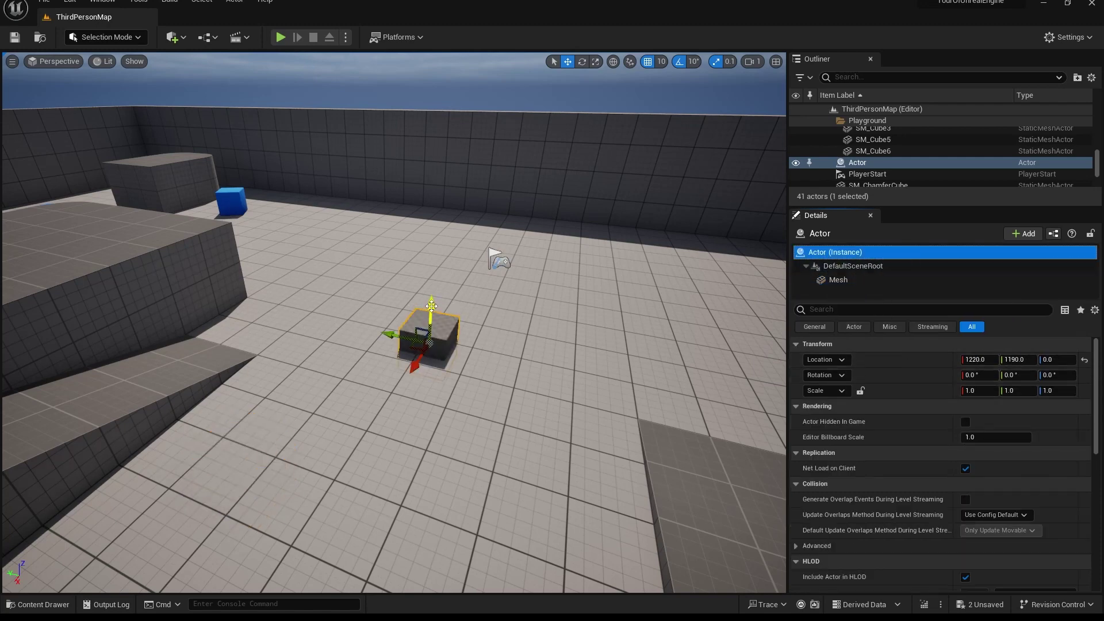
drag(431, 305, 431, 285)
key(f)
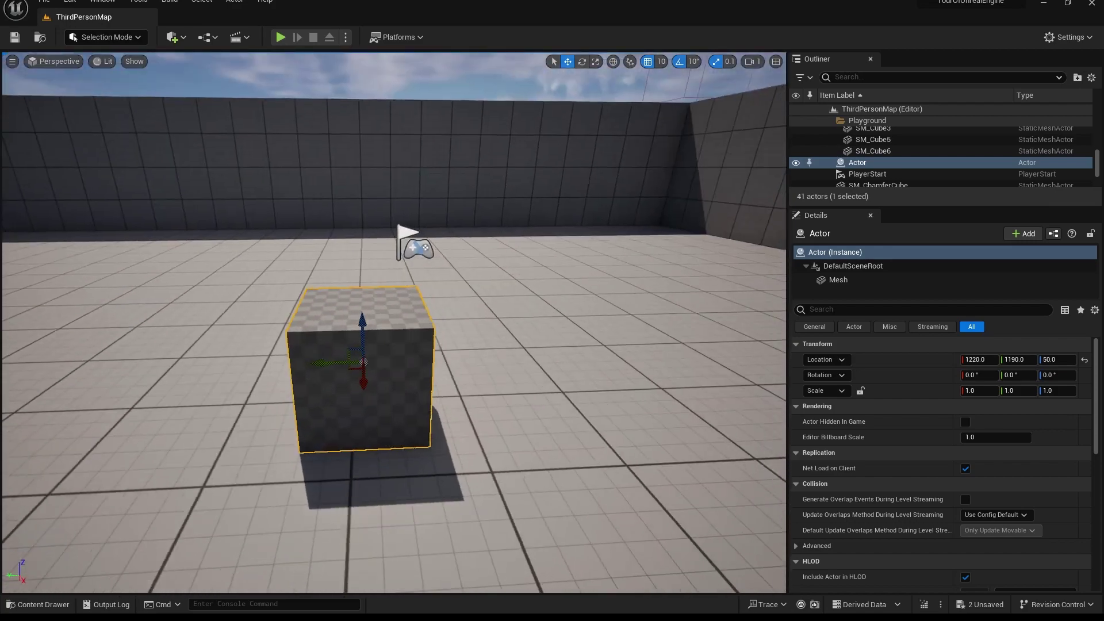
key(e)
Step: Flatten the Mesh to Z scale 0.2, set grid snap to 1, and scale X/Y to 2.9
click(835, 280)
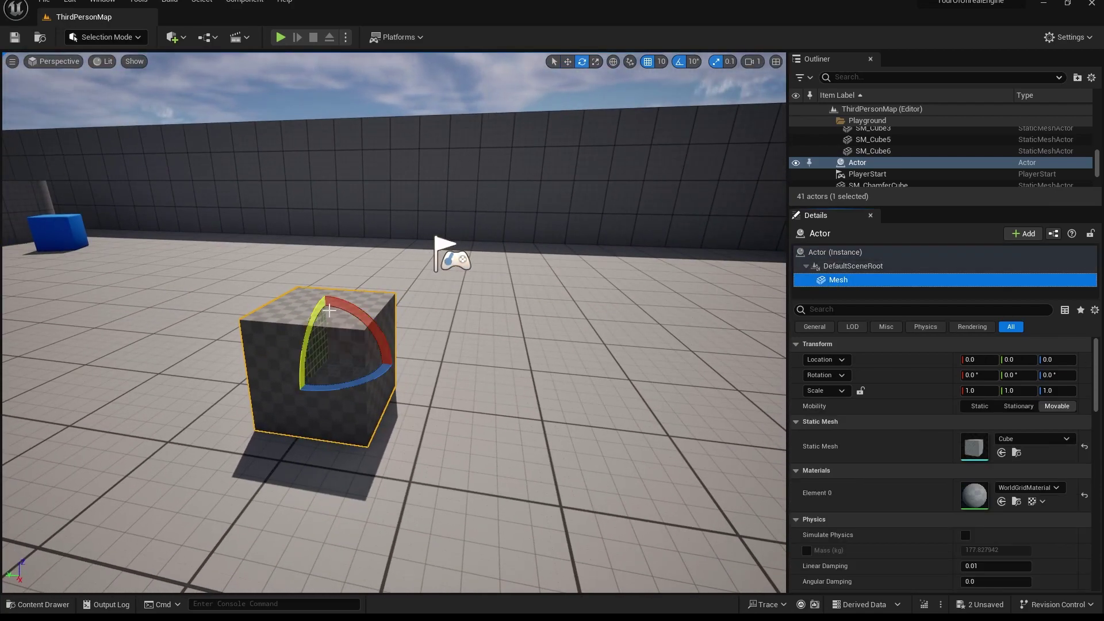
key(r)
drag(326, 328, 326, 397)
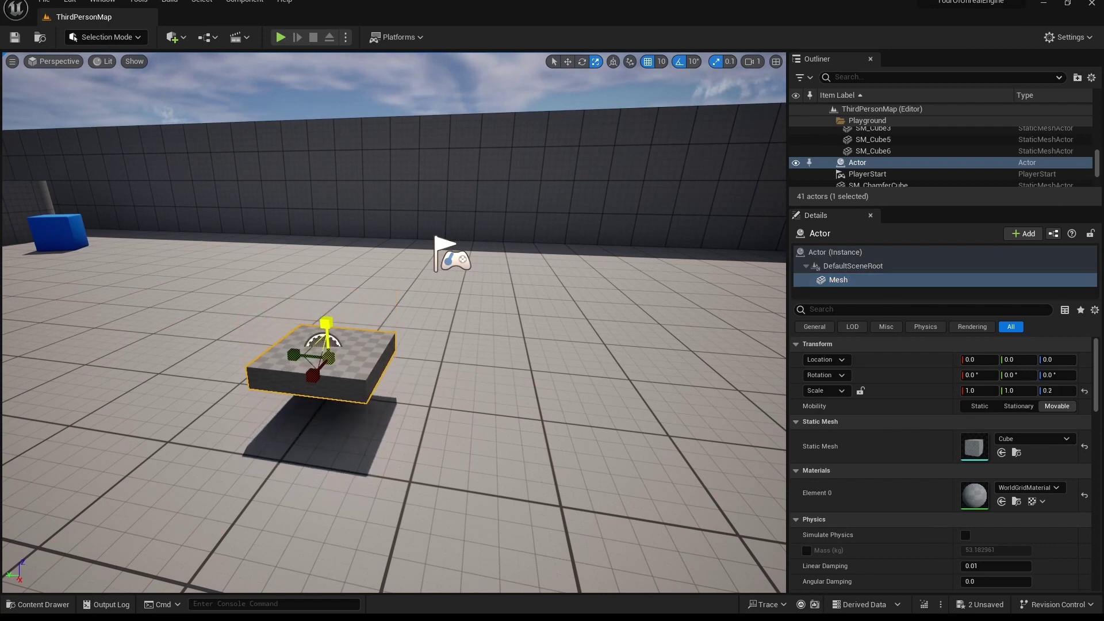
click(646, 66)
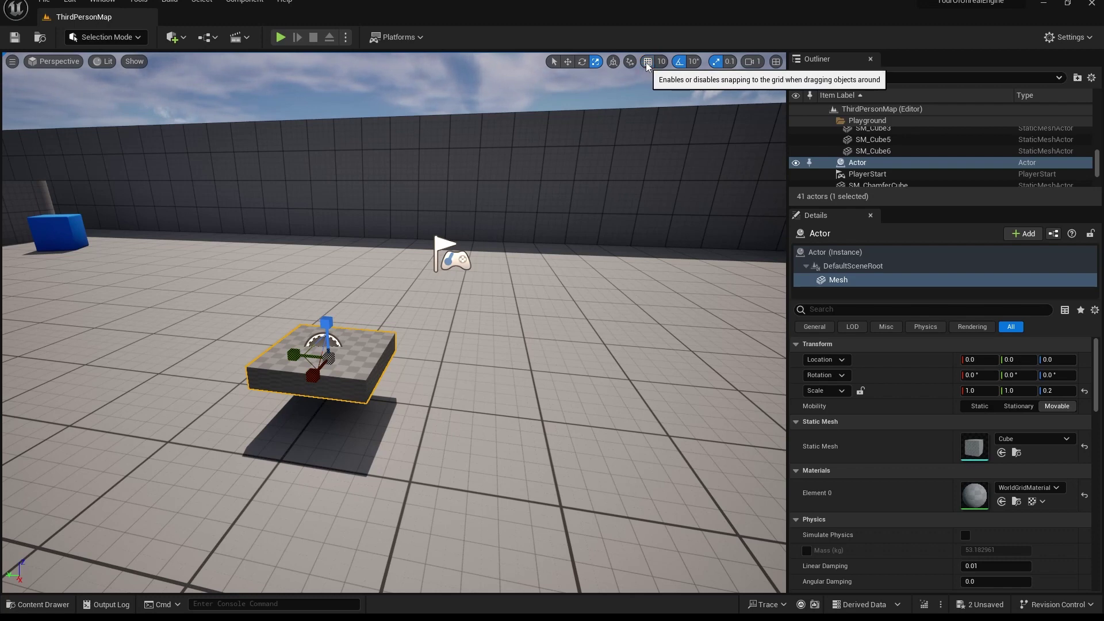
click(661, 62)
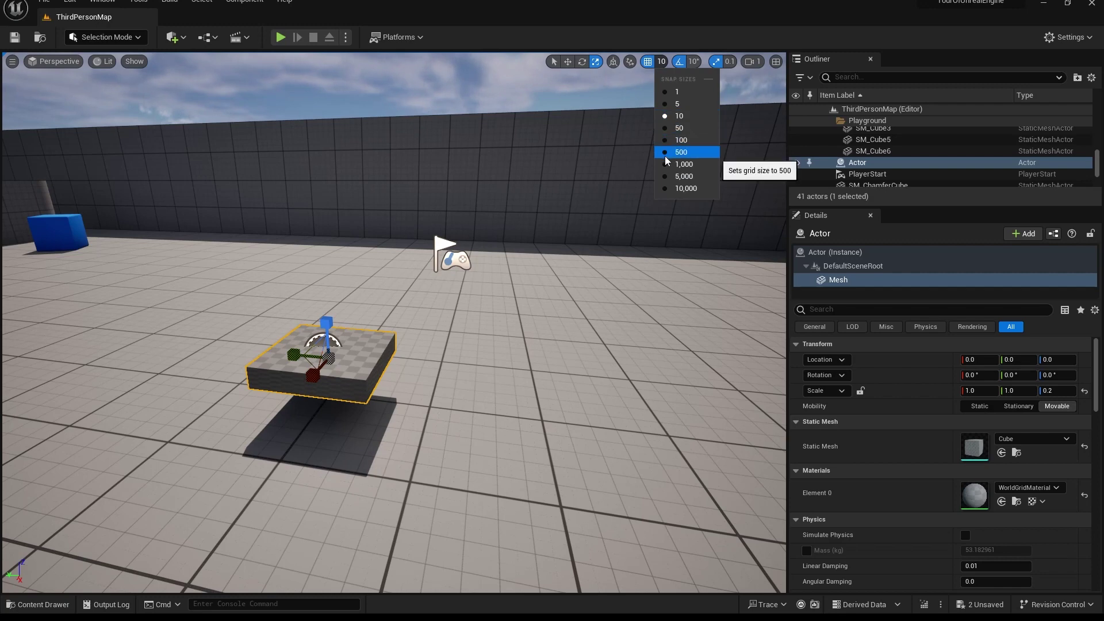
click(667, 92)
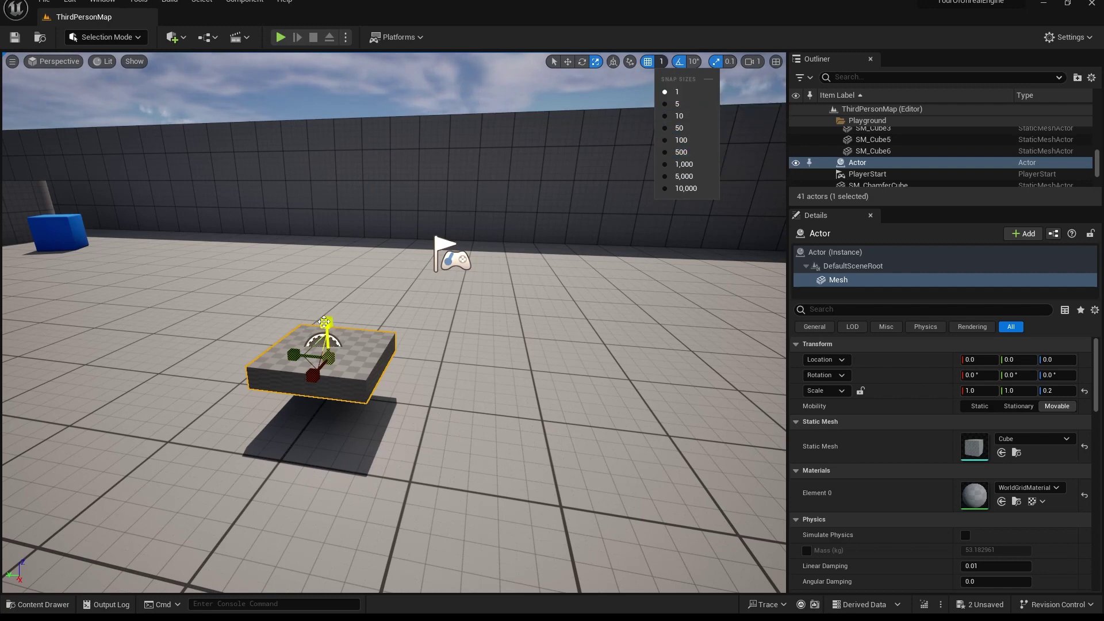
mouse_move(325, 322)
mouse_down()
mouse_move(309, 362)
mouse_move(347, 326)
mouse_move(325, 315)
mouse_up()
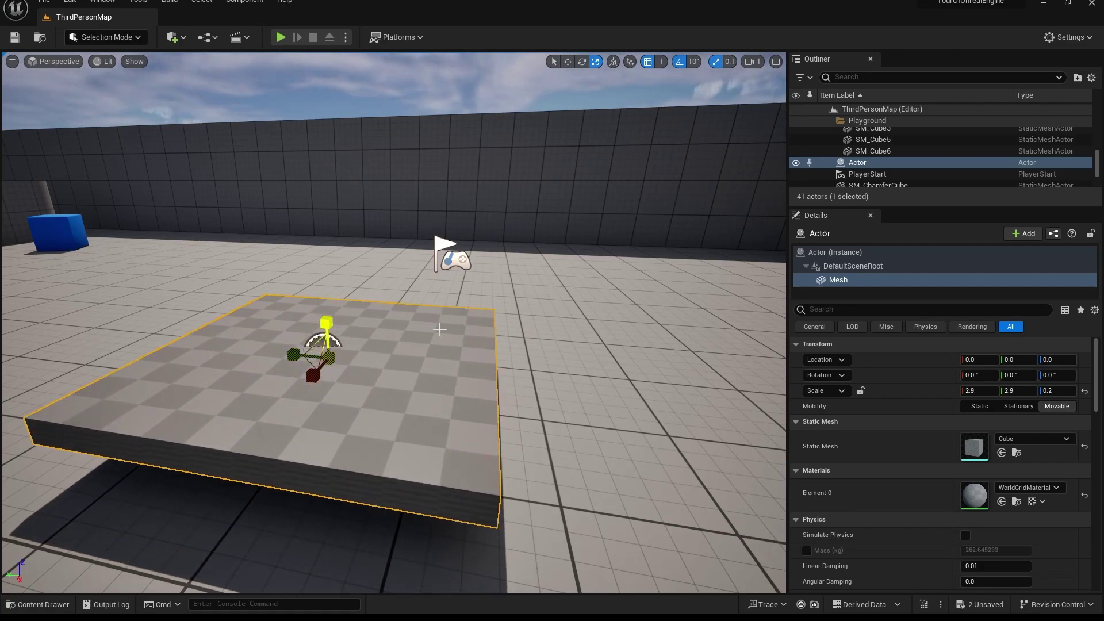
right_drag(440, 329, 417, 322)
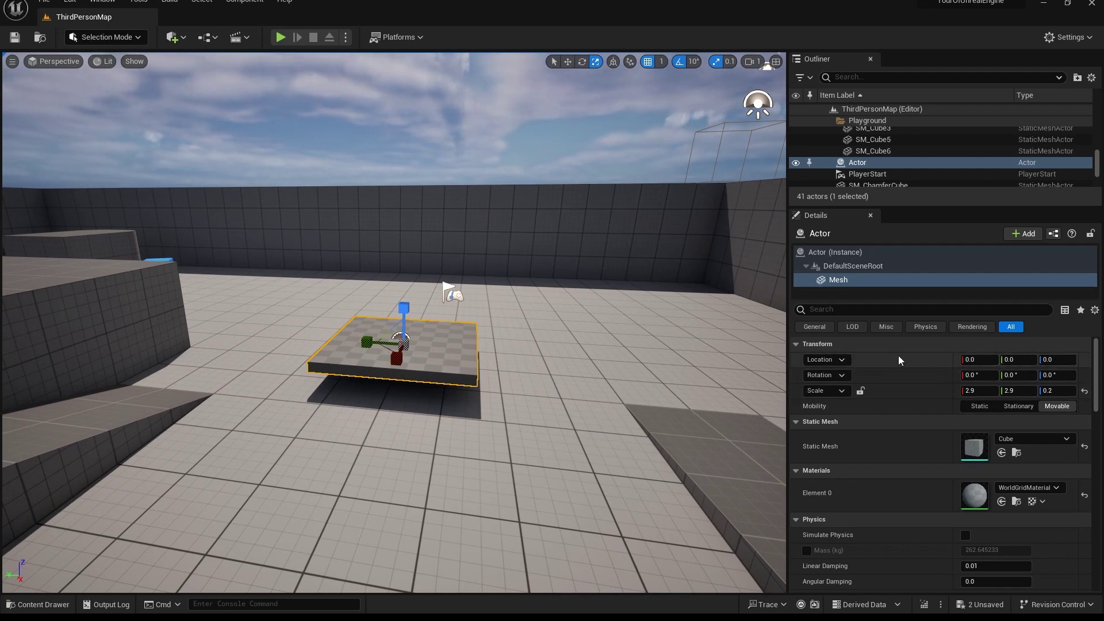
Step: Nudge the slab actor to location 1222, 1218, 50
click(833, 253)
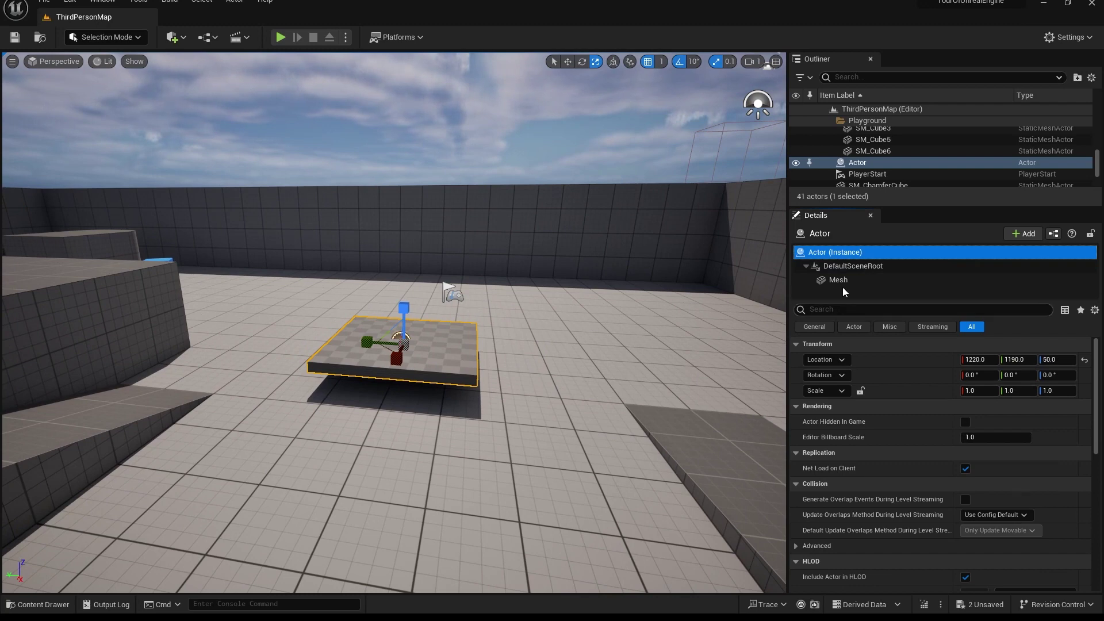
key(w)
drag(384, 345, 366, 344)
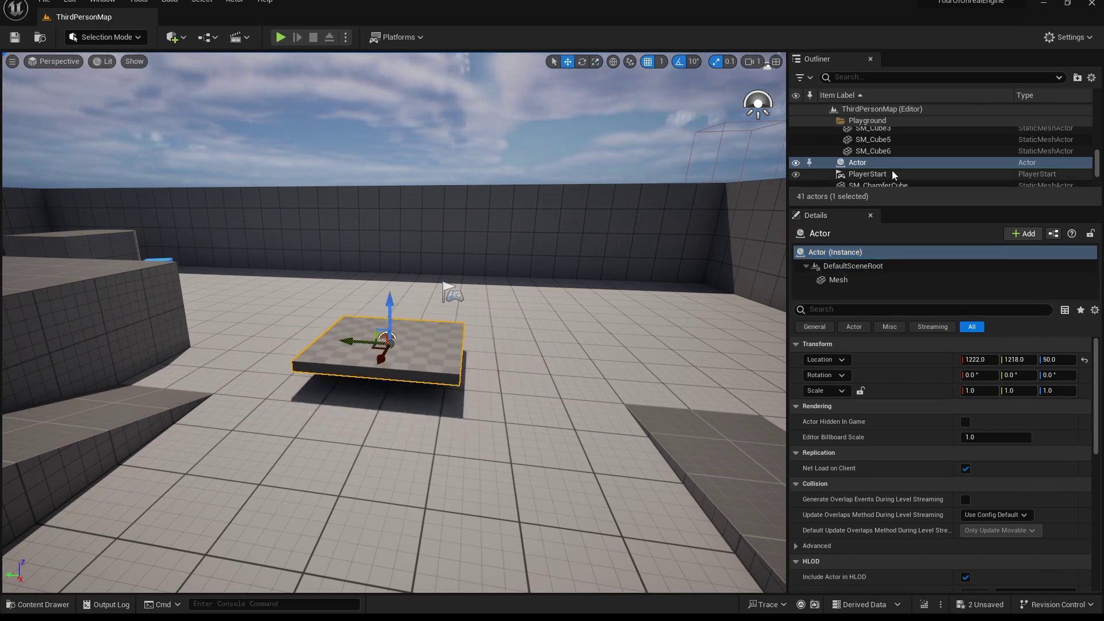
click(857, 163)
key(f)
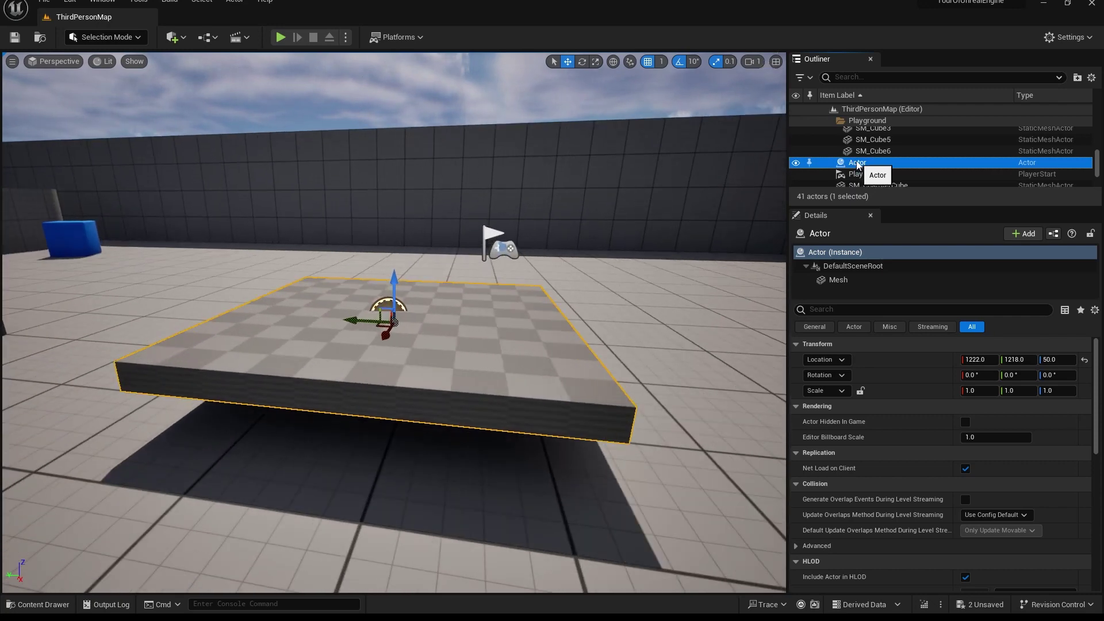
Step: Rename the actor to 'Platform' in the Outliner
right_click(856, 164)
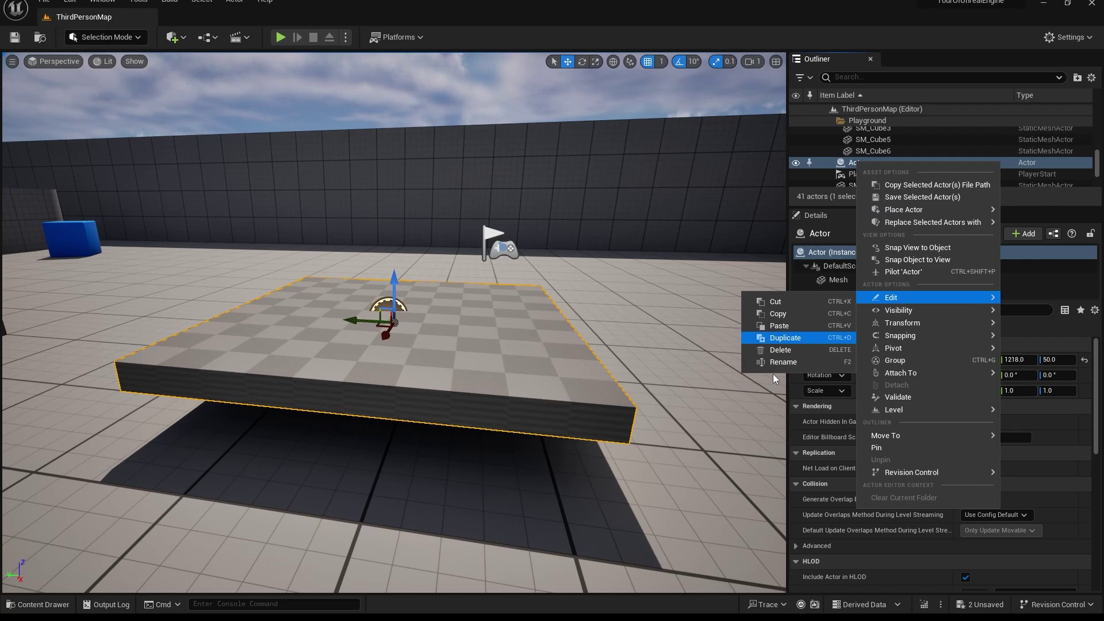
key(Escape)
key(F2)
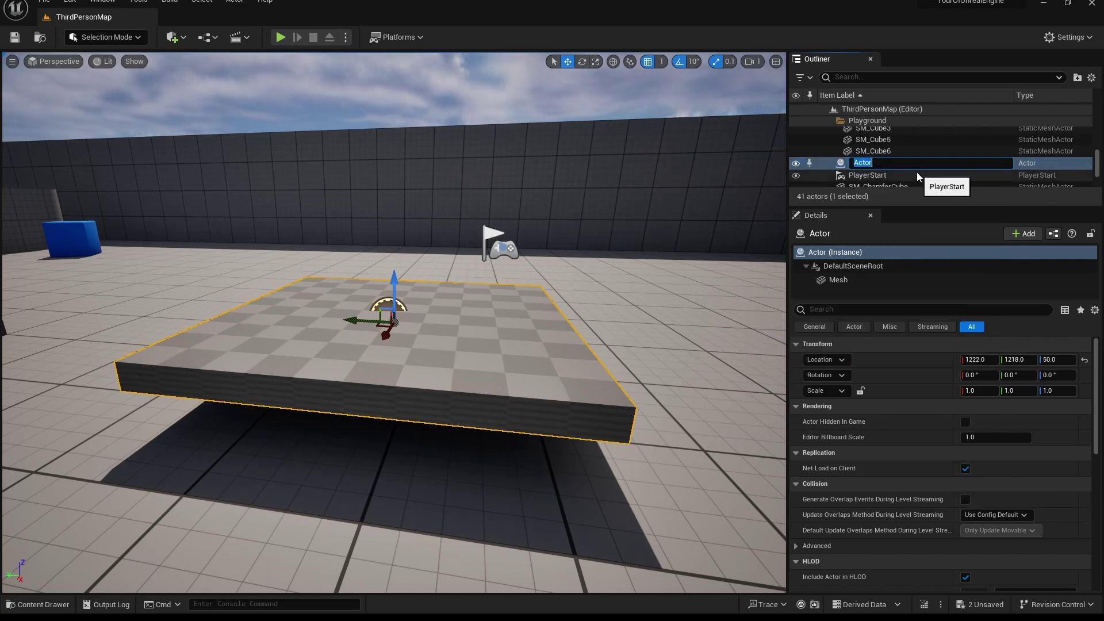
text(Platform)
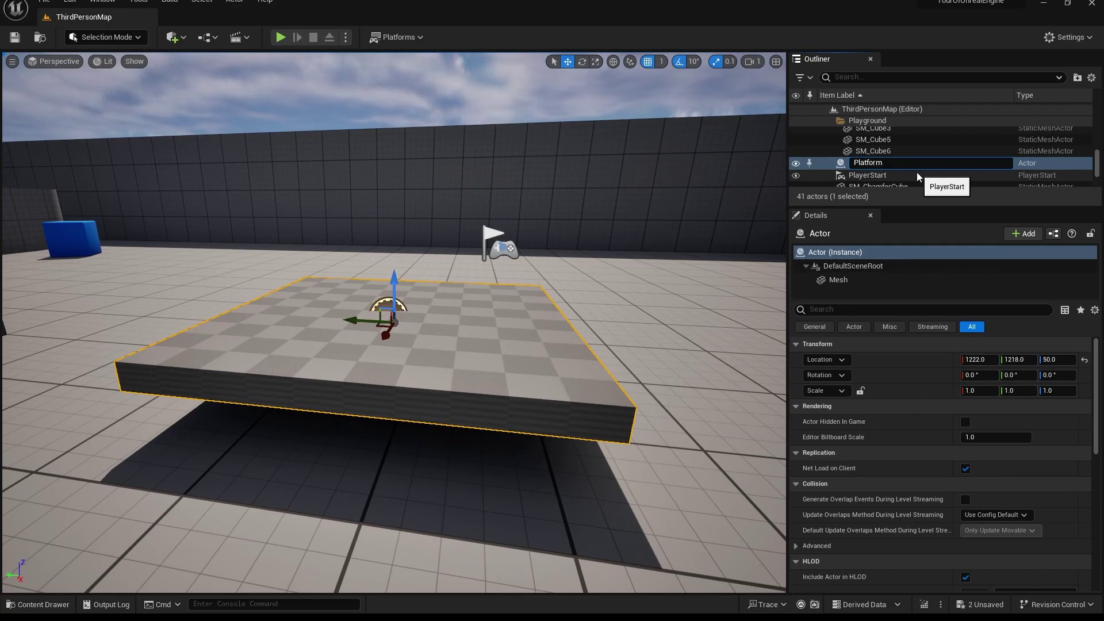
key(Return)
drag(519, 320, 518, 321)
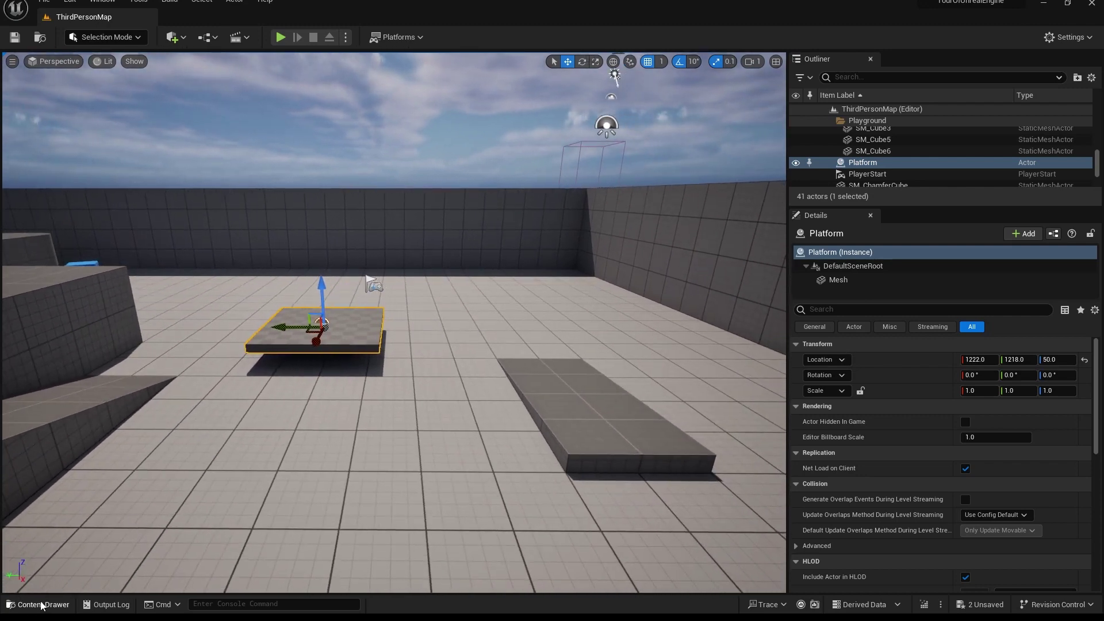
Step: Browse to the Mesh's Cube asset, open it in the Static Mesh editor and dock its tab
click(845, 281)
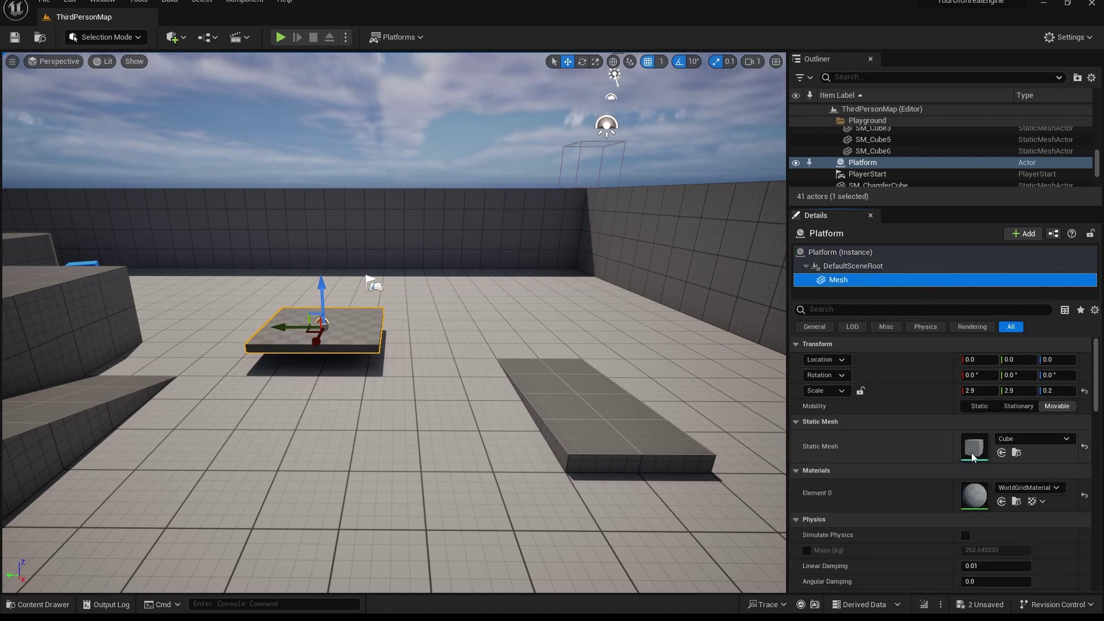
click(1016, 454)
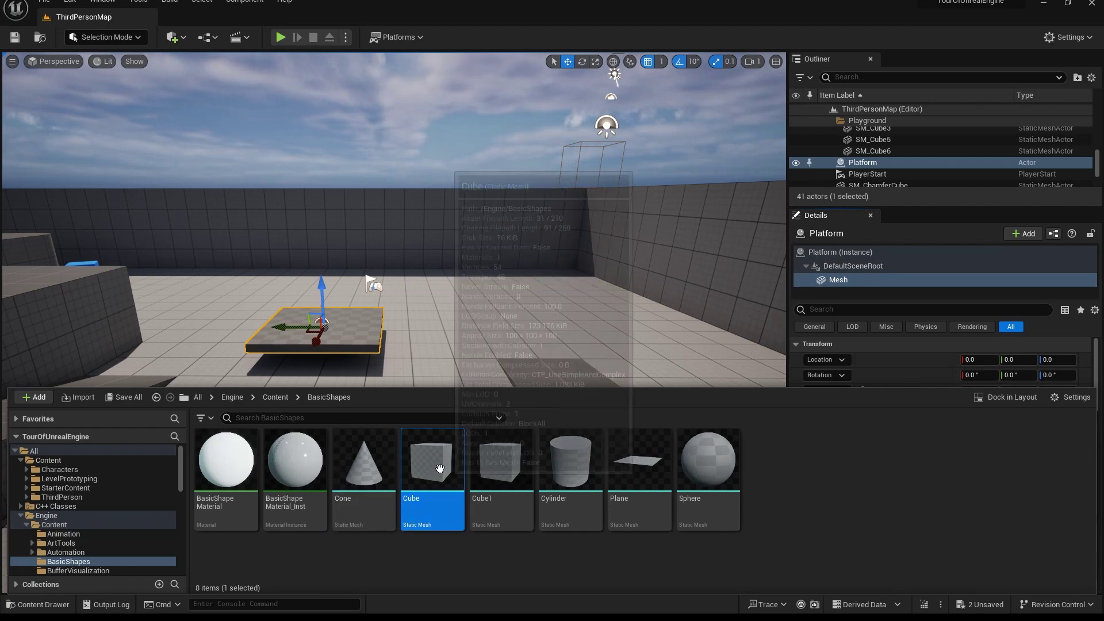
key(ctrl+space)
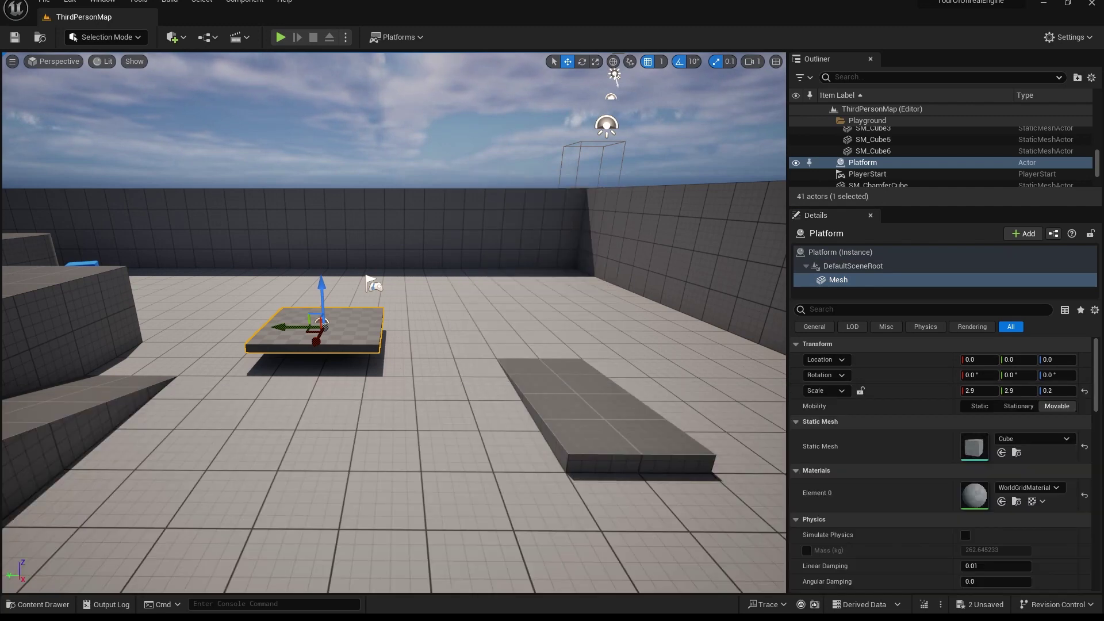
drag(310, 161, 184, 21)
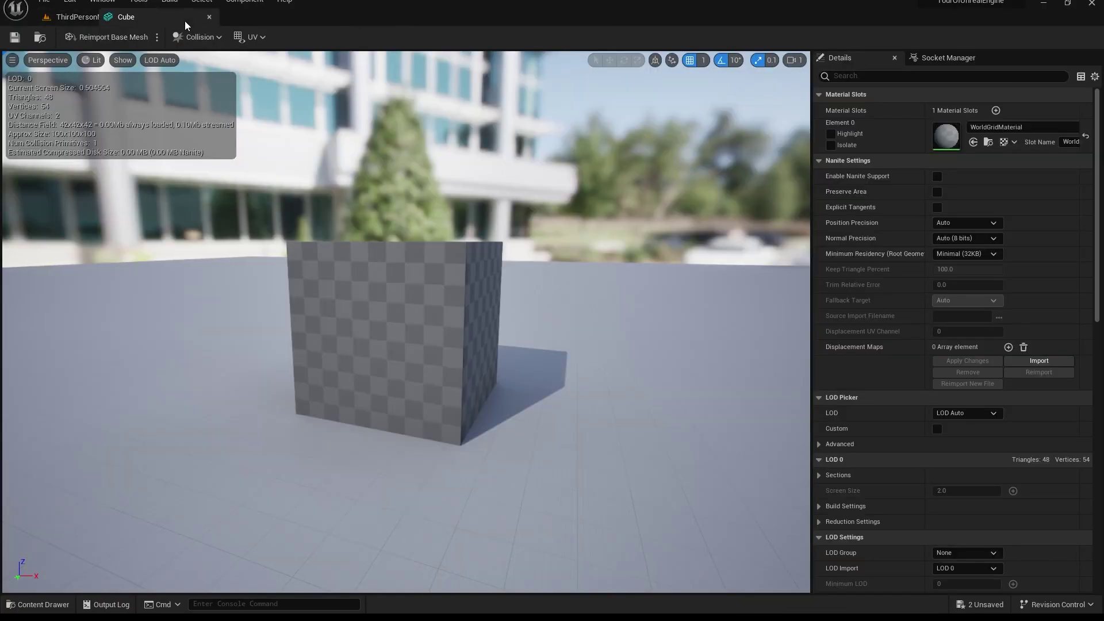
Step: Enable Show > Simple Collision in the Cube preview and orbit to inspect it
right_drag(326, 144, 305, 135)
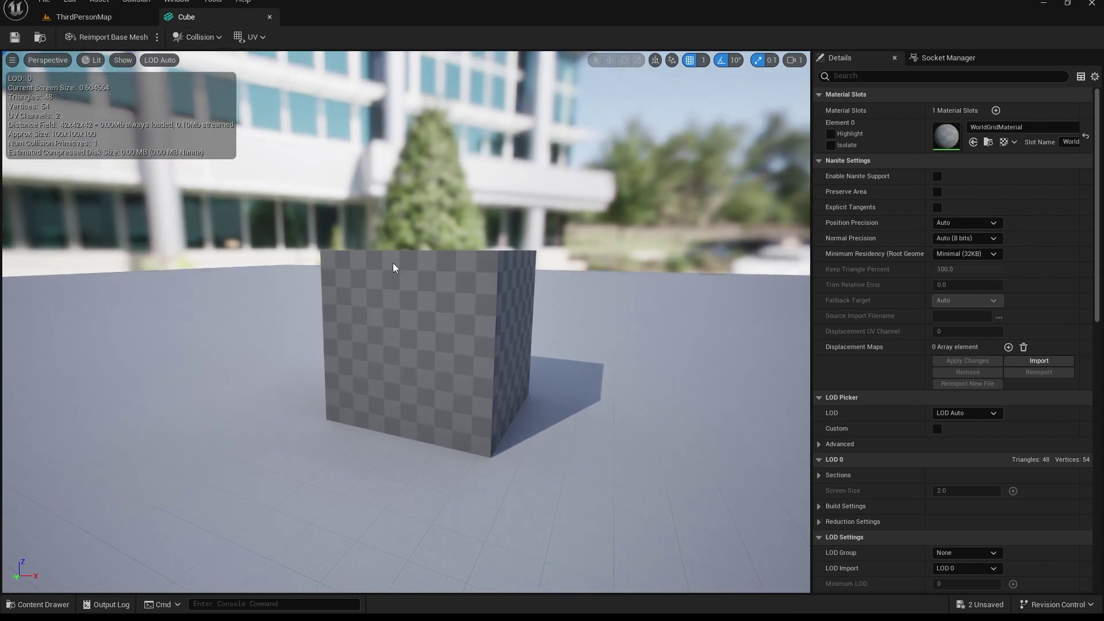
scroll(498, 292, down, 5)
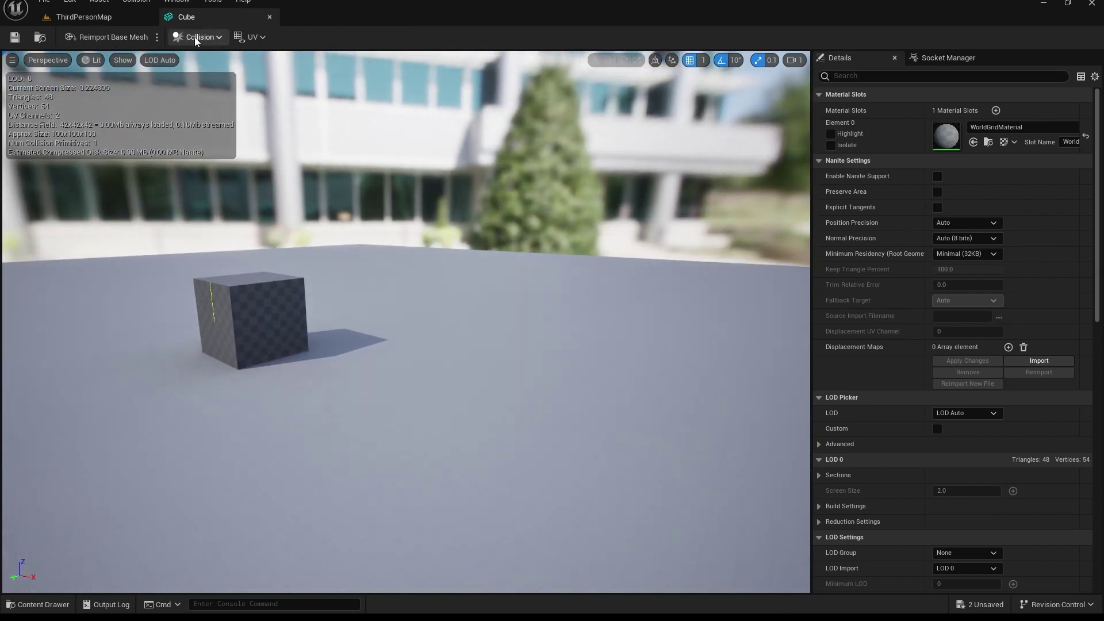
click(126, 64)
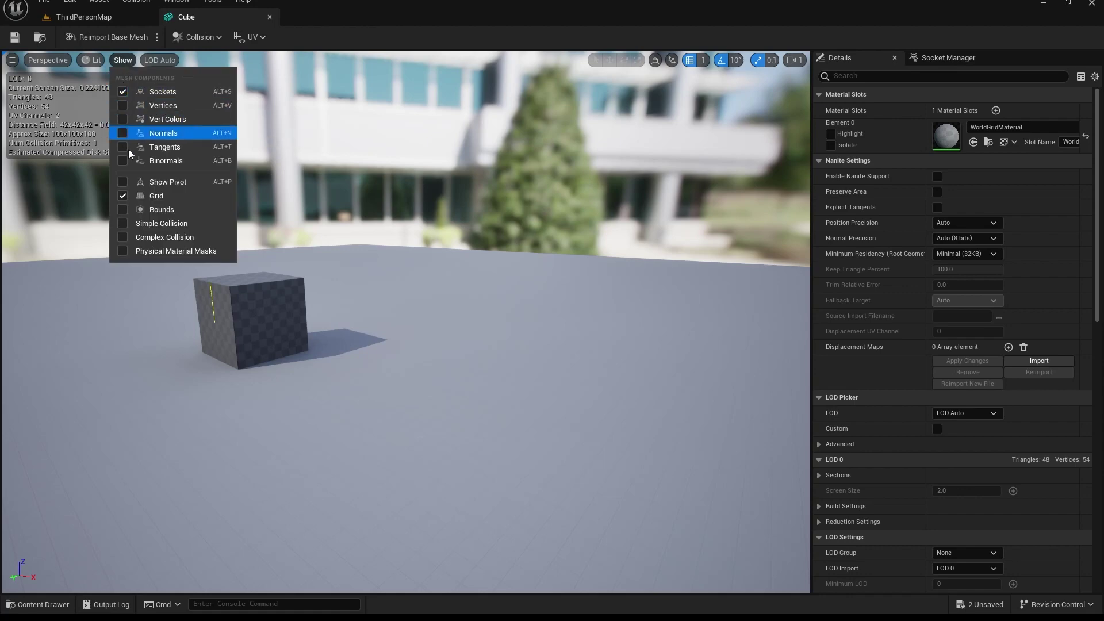
click(122, 223)
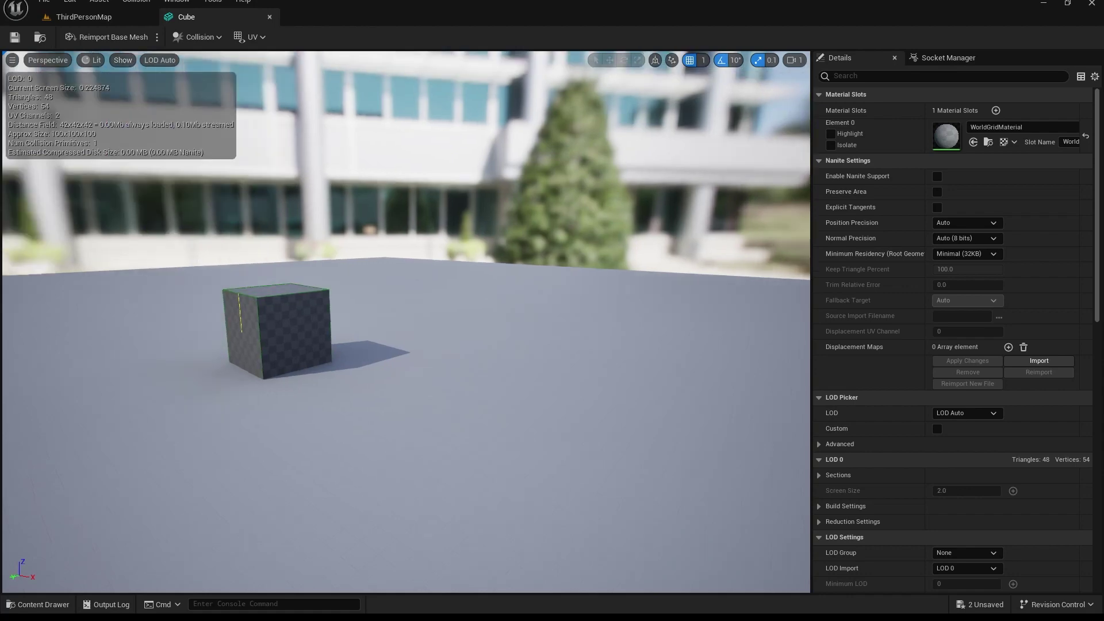
drag(122, 222, 287, 247)
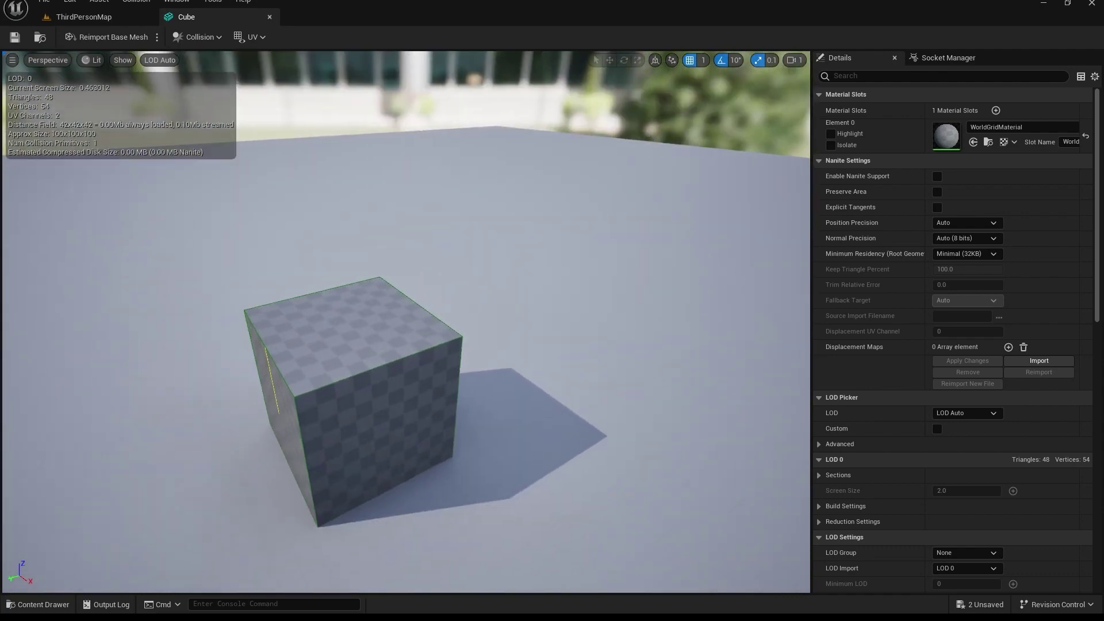
drag(322, 310, 345, 312)
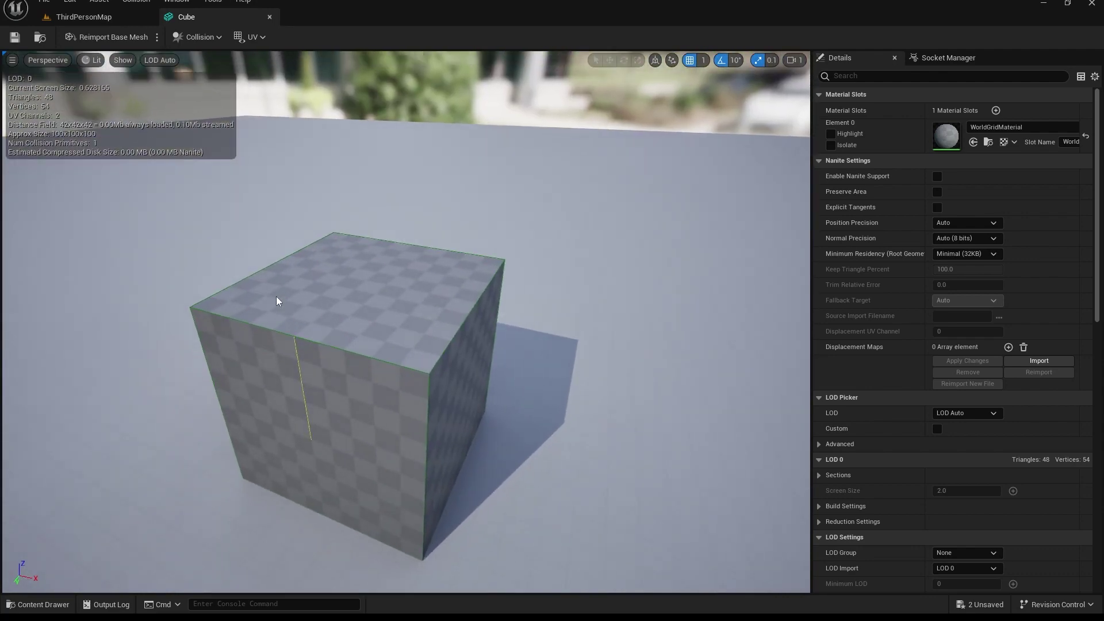
Step: Preview the Cube's complex collision, then switch back to simple collision
click(123, 59)
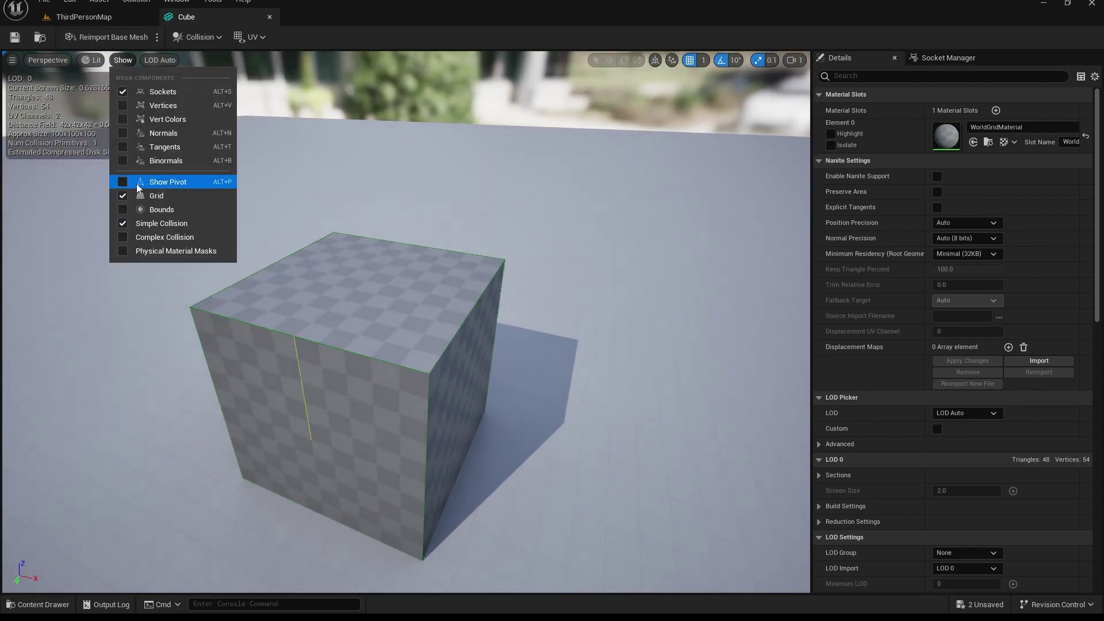
click(123, 225)
click(123, 236)
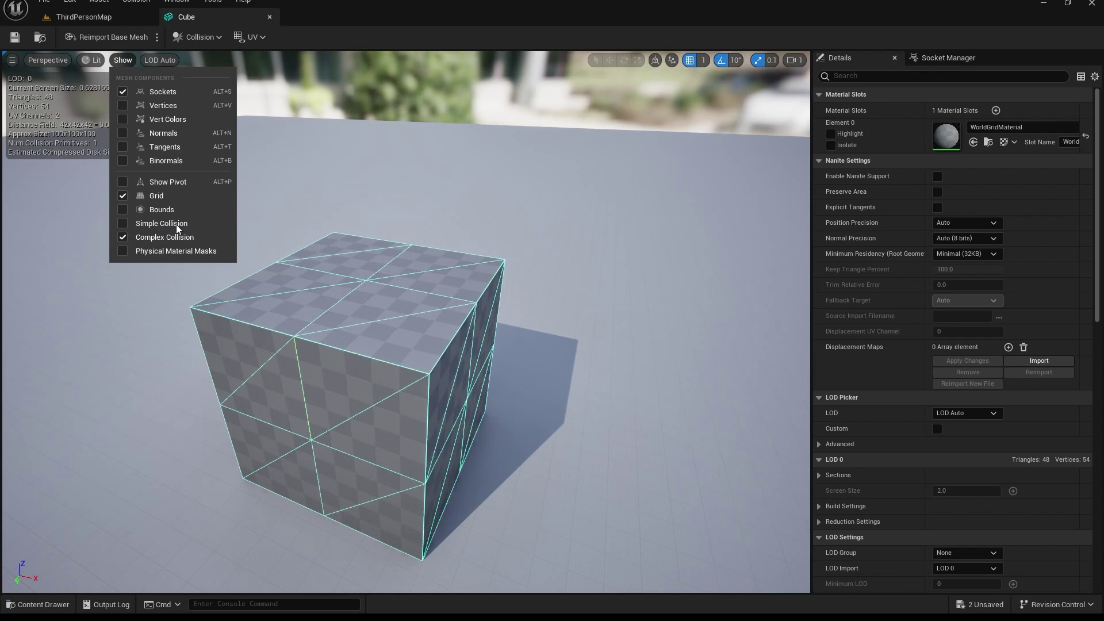
click(123, 236)
click(123, 225)
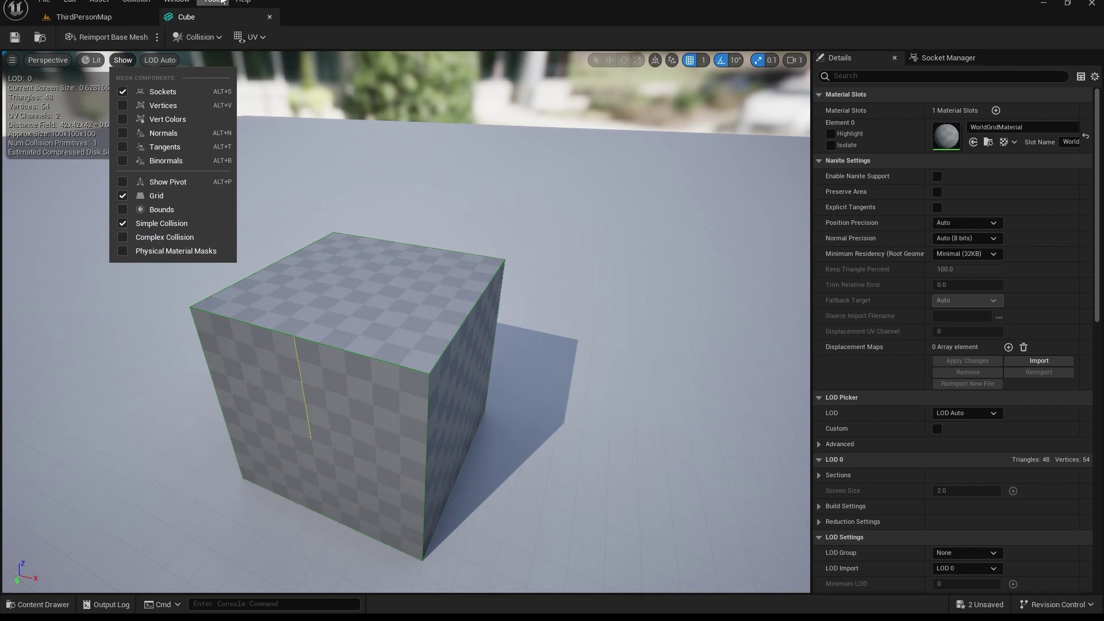
Step: Check the Collision menu, then close the Cube mesh editor tab
click(195, 36)
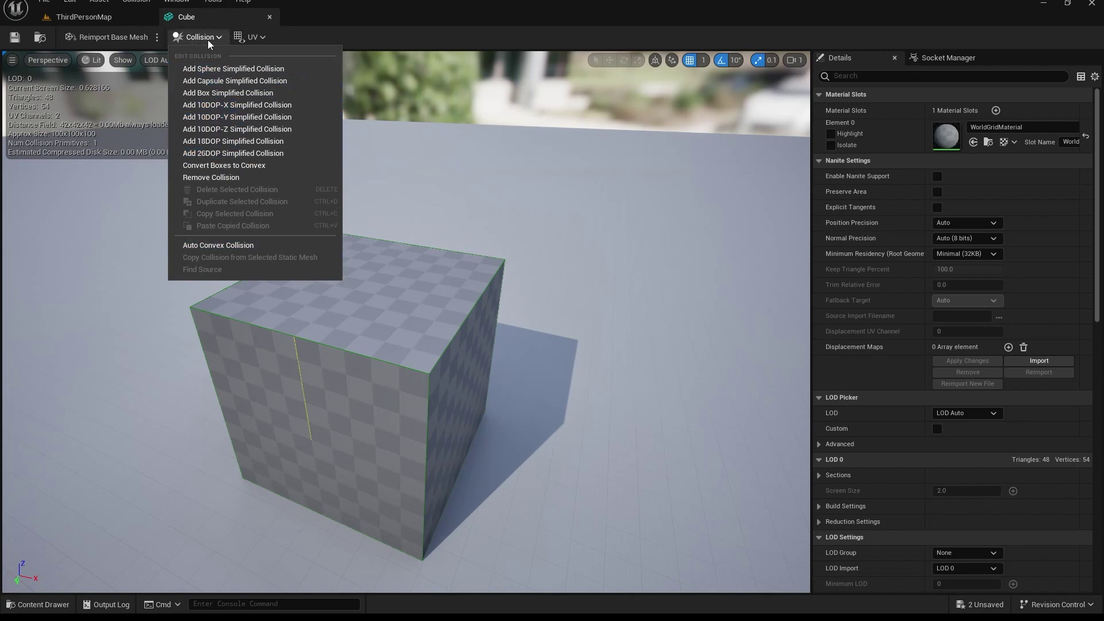
click(270, 18)
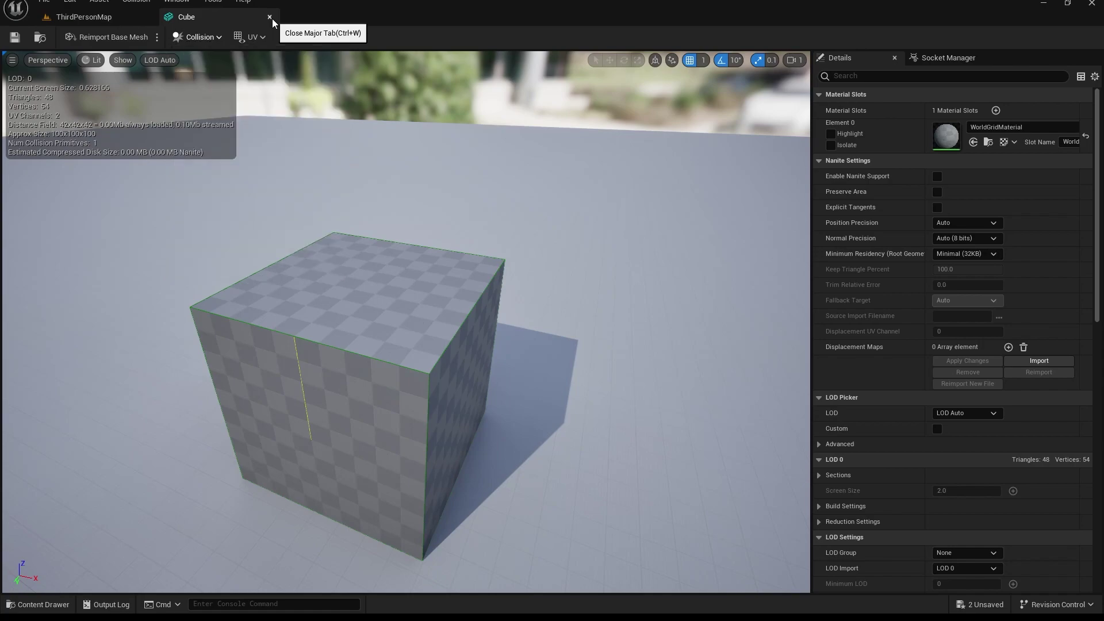
click(270, 17)
key(f)
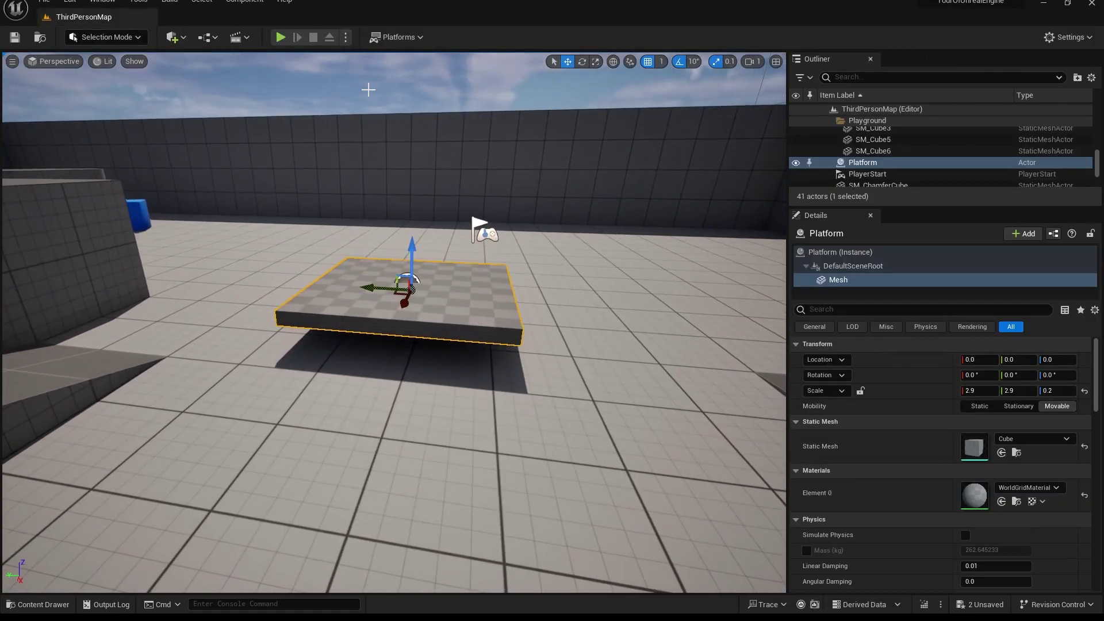
click(280, 37)
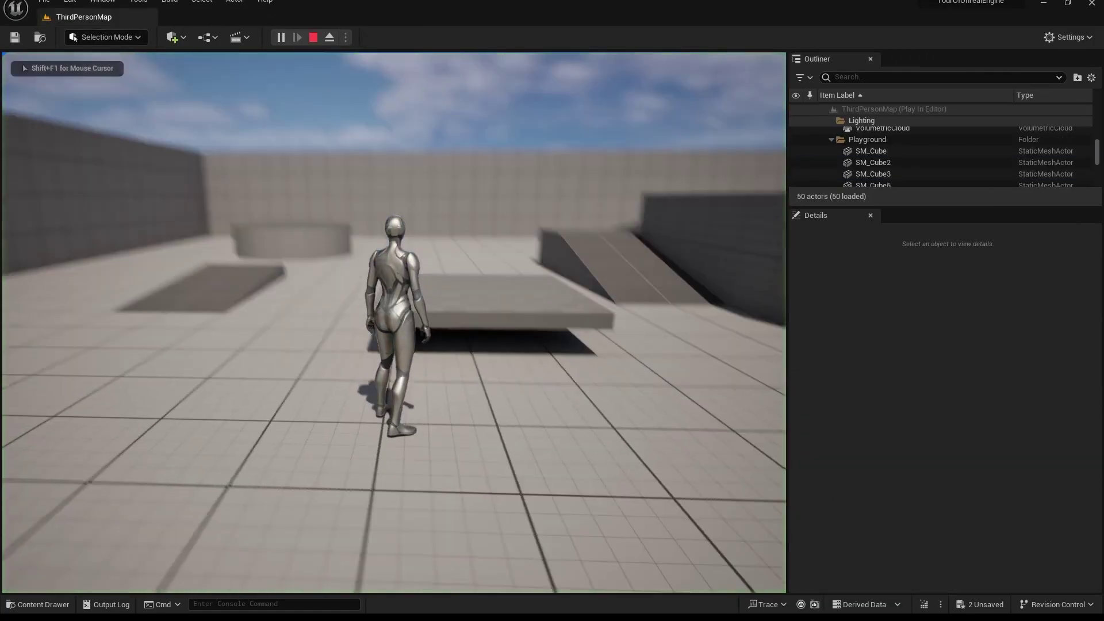
key(w)
key(space)
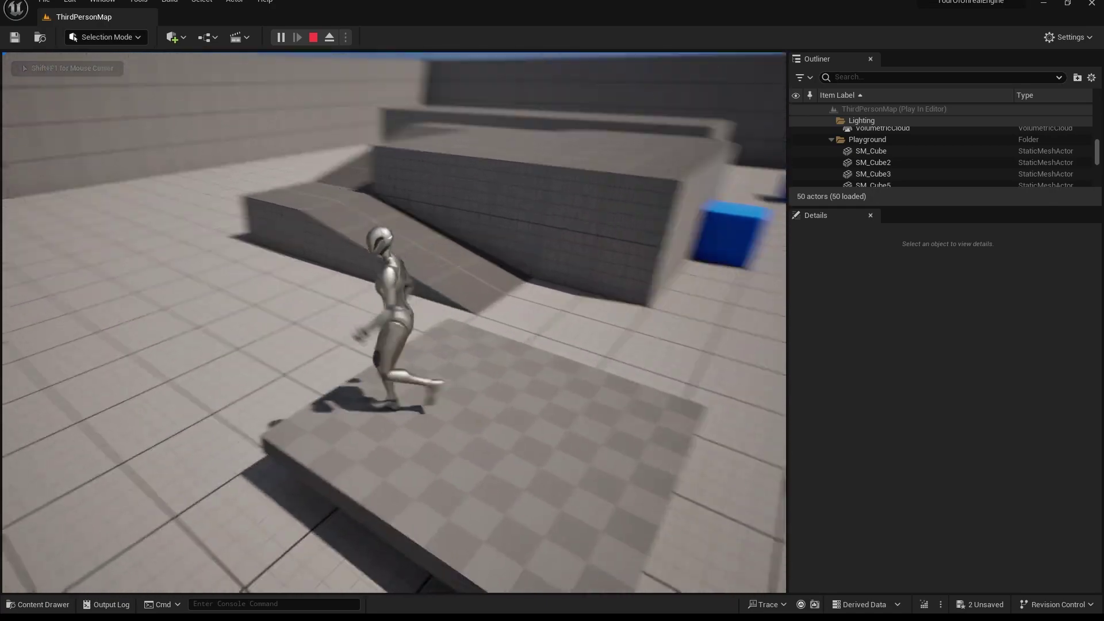
key(d)
Step: Stop the play test and lower the Platform to Z 32
key(Escape)
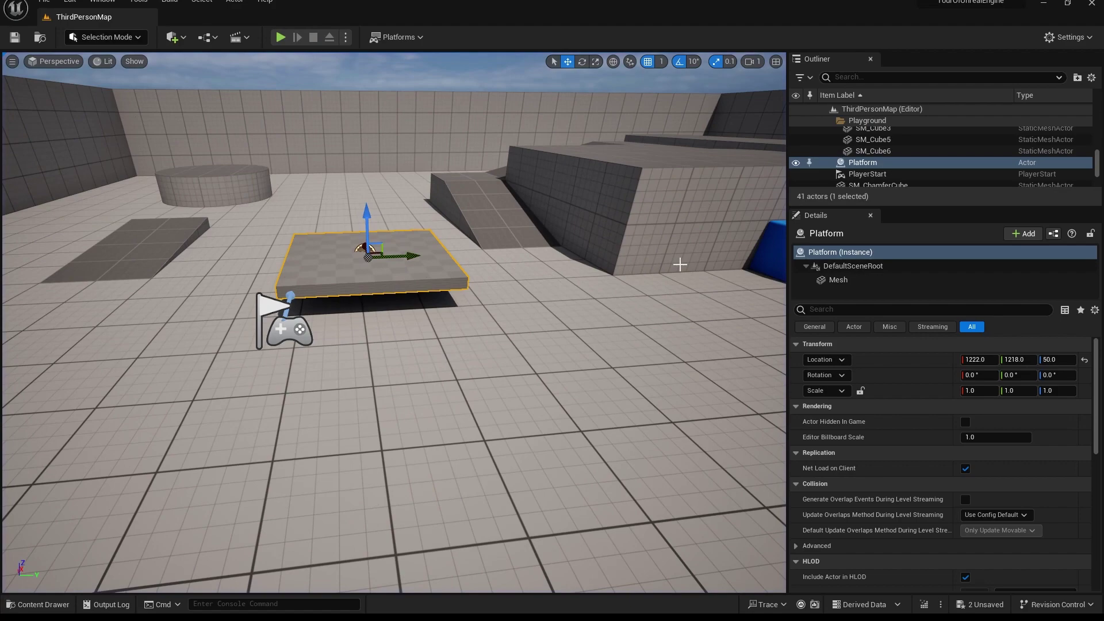
alt+drag(747, 288, 575, 287)
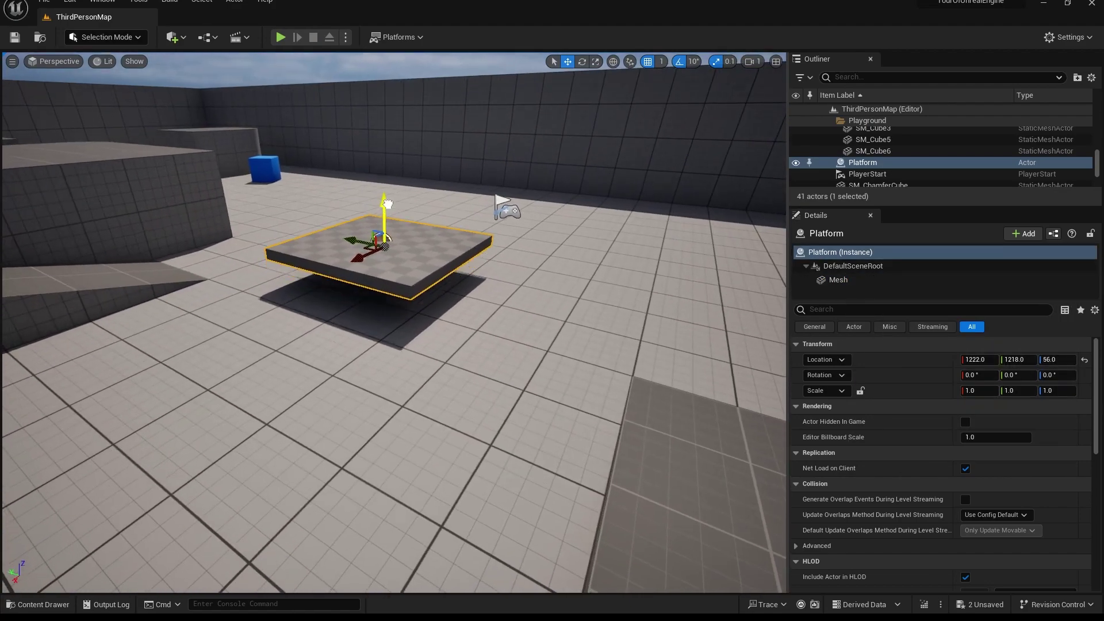
right_drag(378, 172, 368, 207)
key(f)
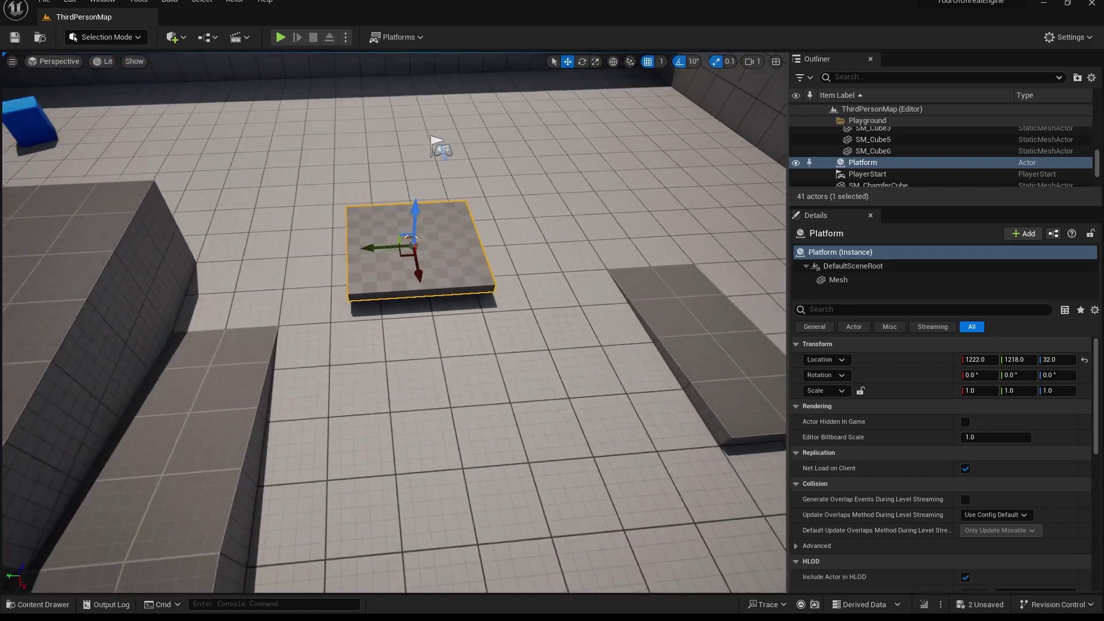
alt+drag(437, 264, 385, 270)
scroll(321, 236, up, 5)
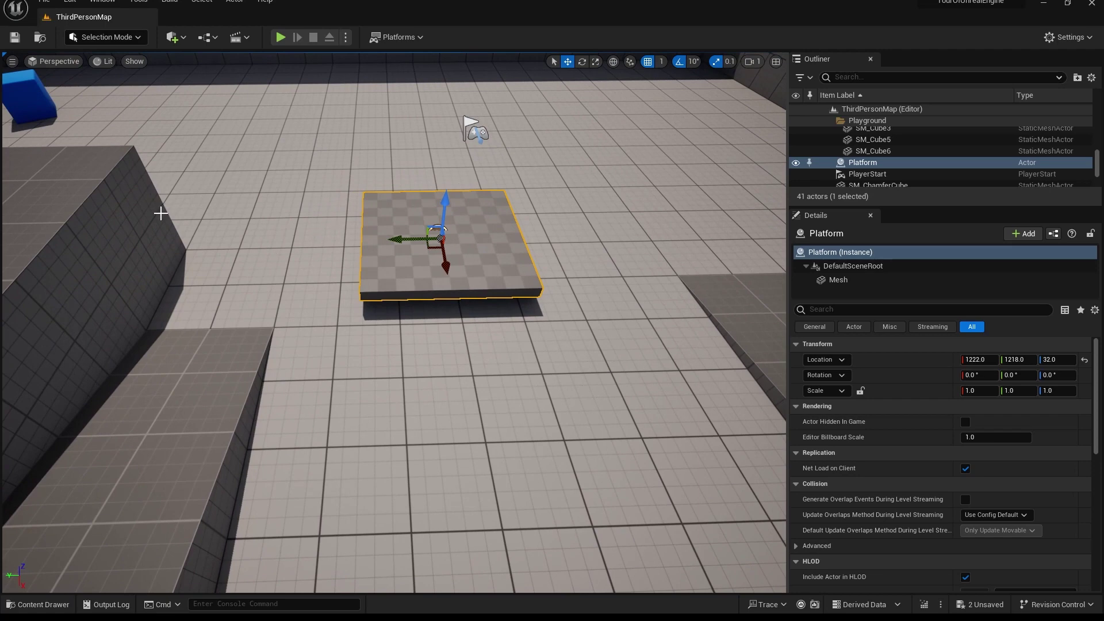
Step: Alt-drag duplicates of Platform, delete Platform2 and Platform3, and reselect the original
alt+drag(443, 256, 557, 125)
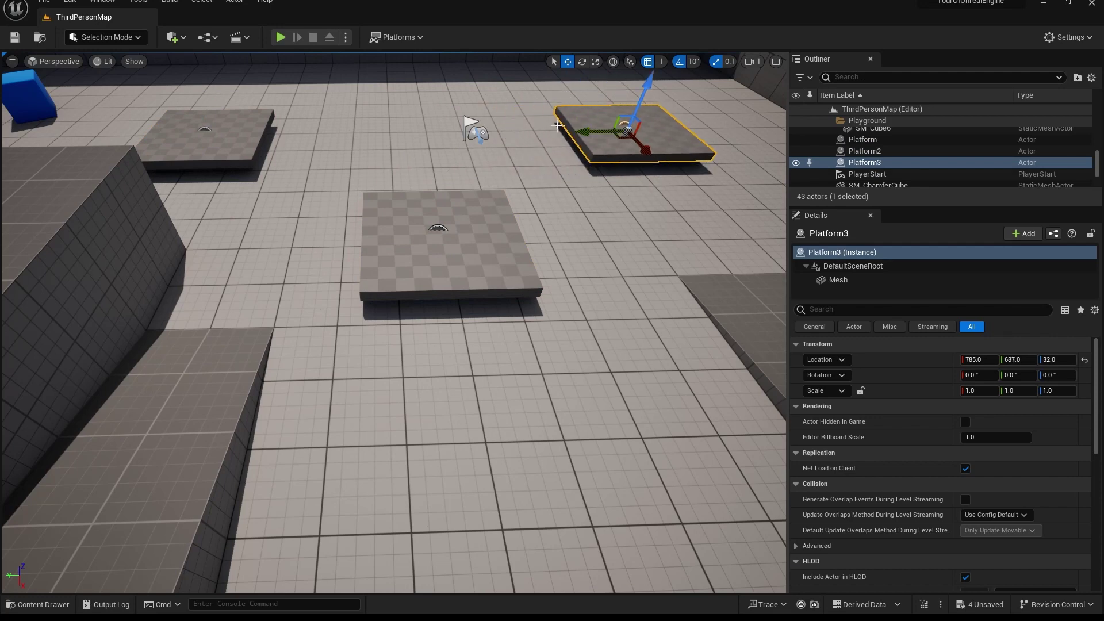
key(Delete)
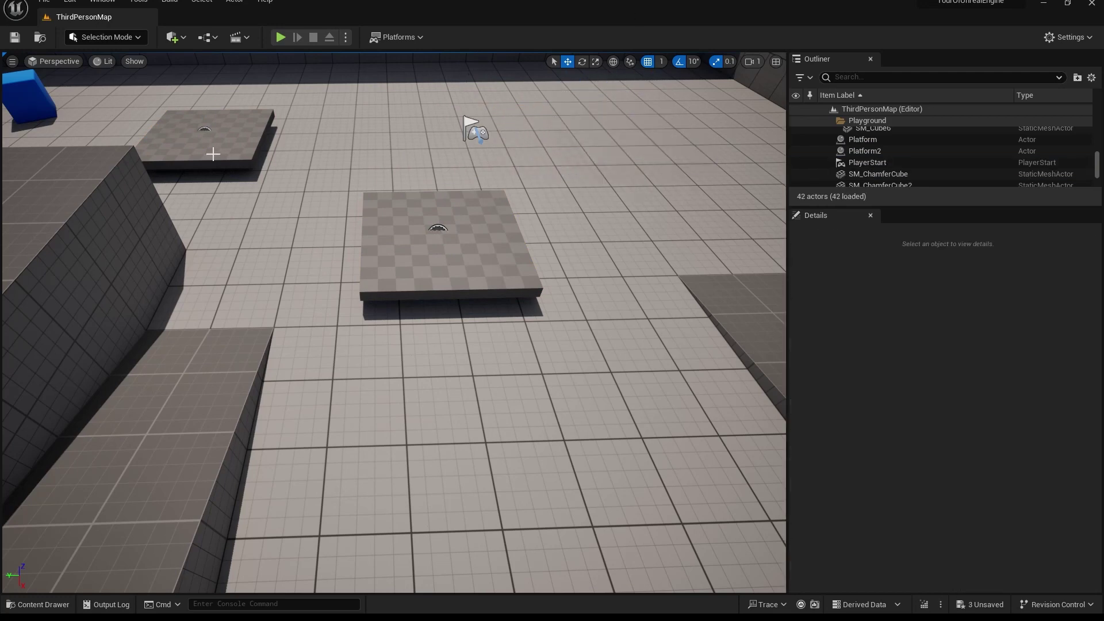
click(213, 154)
key(Delete)
click(432, 265)
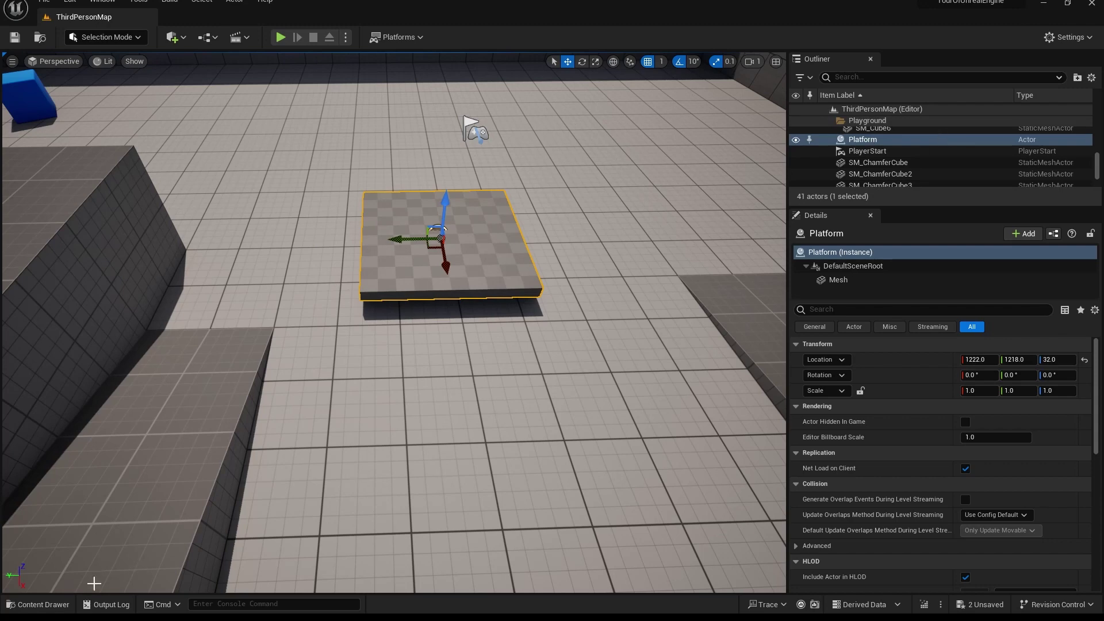
Step: Dock the Content Browser on the Content folder, keeping the Platform actor's name unchanged
click(38, 604)
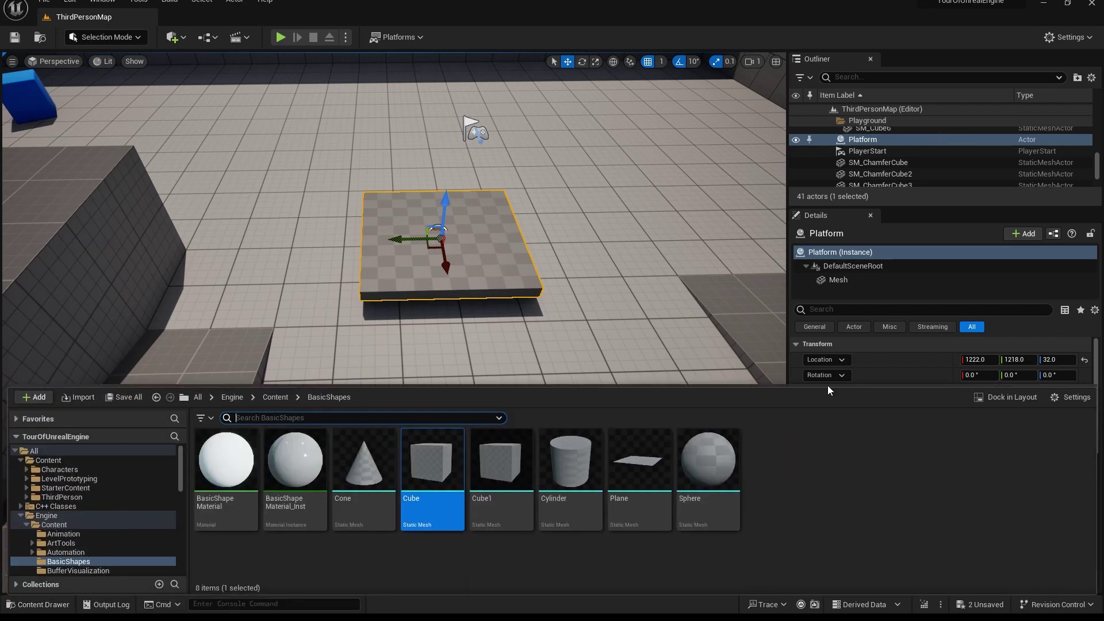
click(1005, 396)
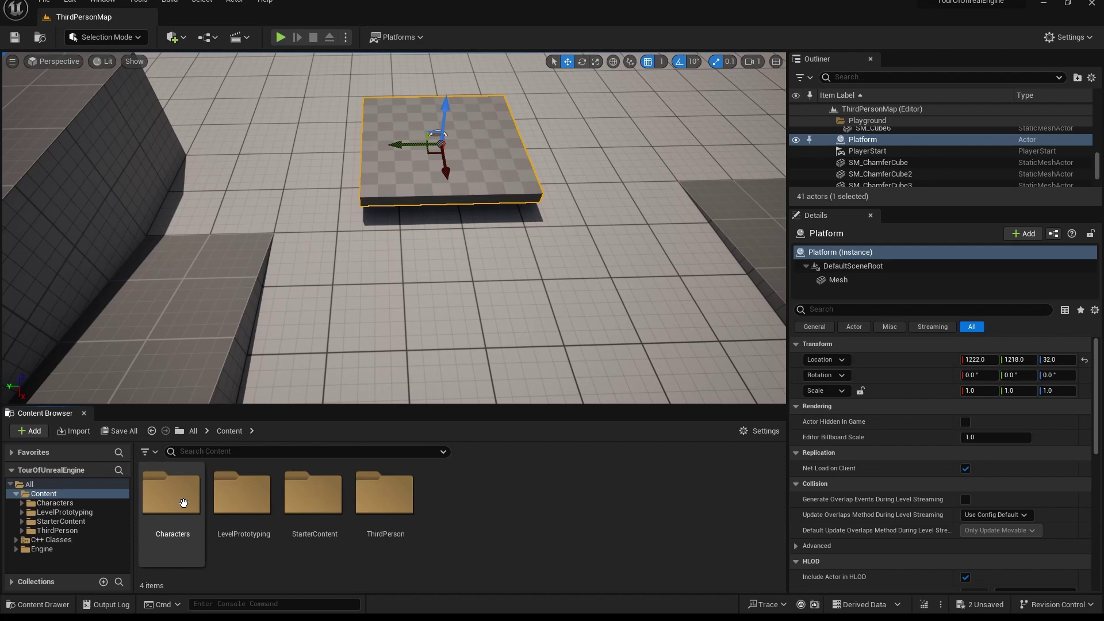
drag(875, 139, 487, 513)
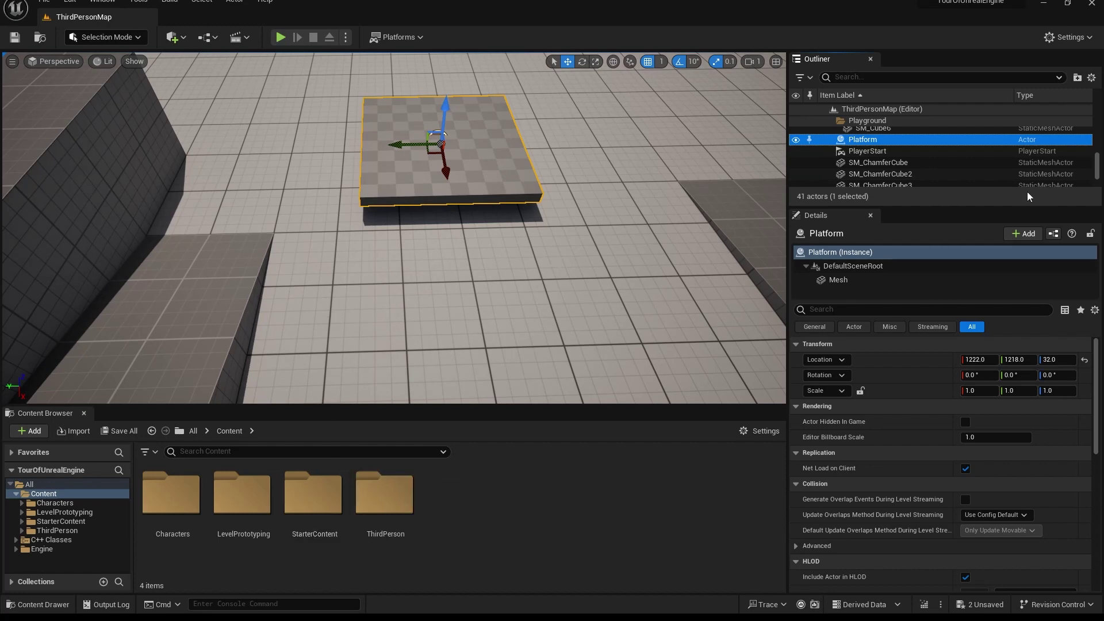
click(868, 140)
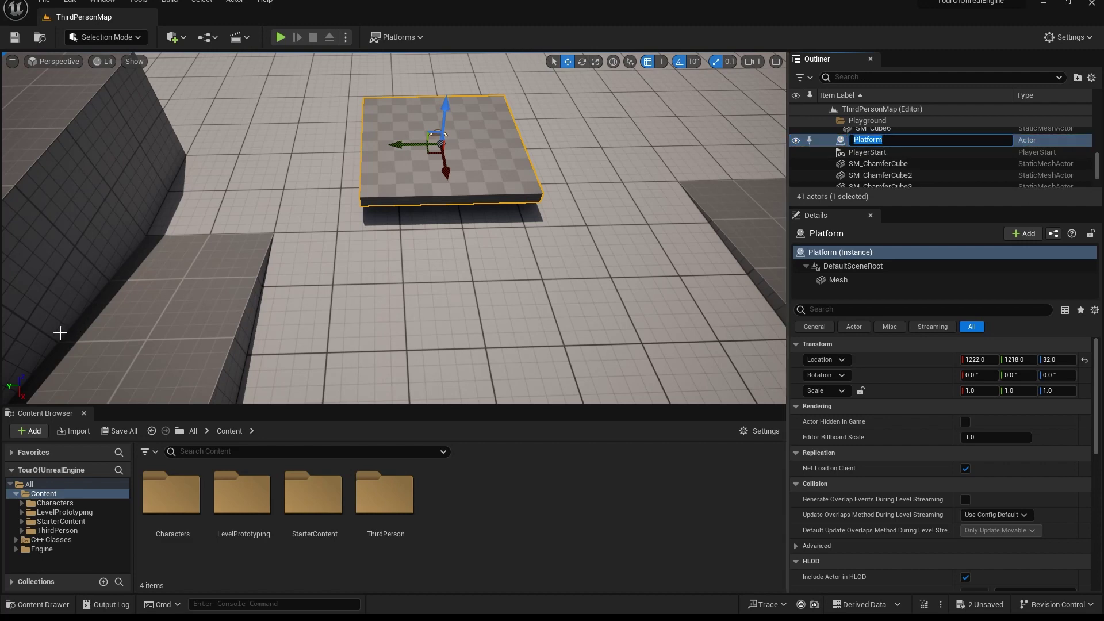
key(Return)
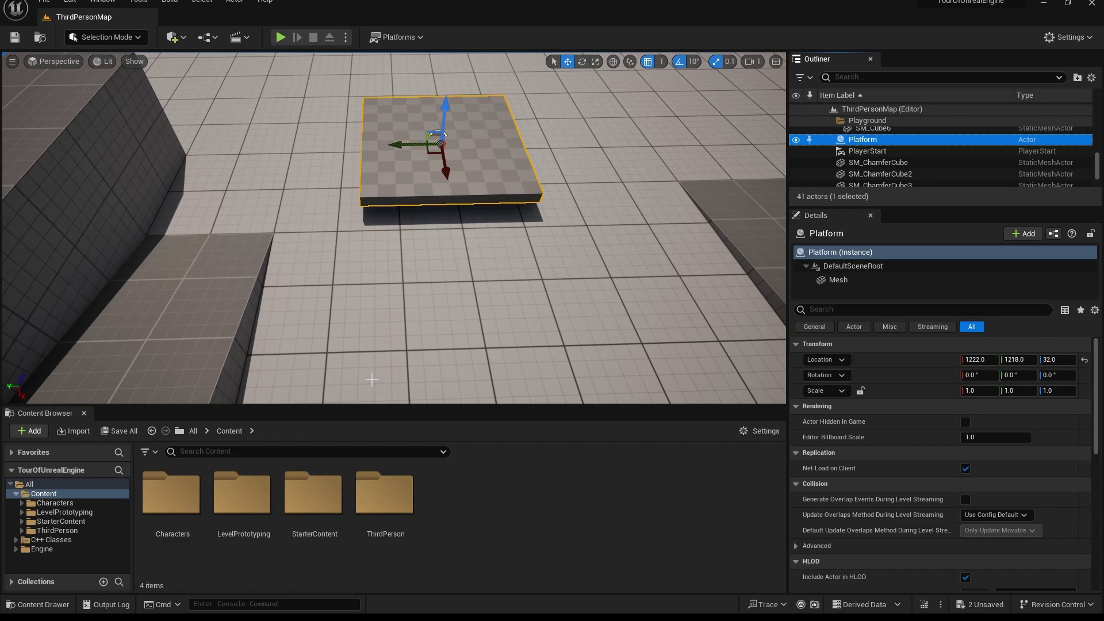
right_drag(372, 379, 544, 321)
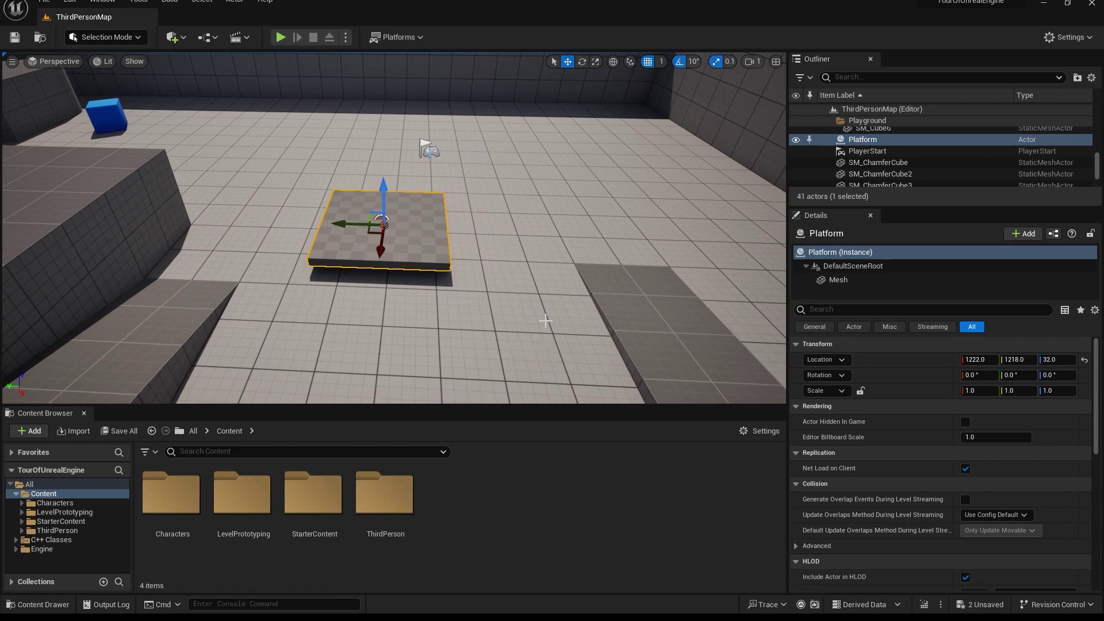
Step: Add a folder named Blueprints to Content, then reselect the Platform actor in the level
right_click(467, 510)
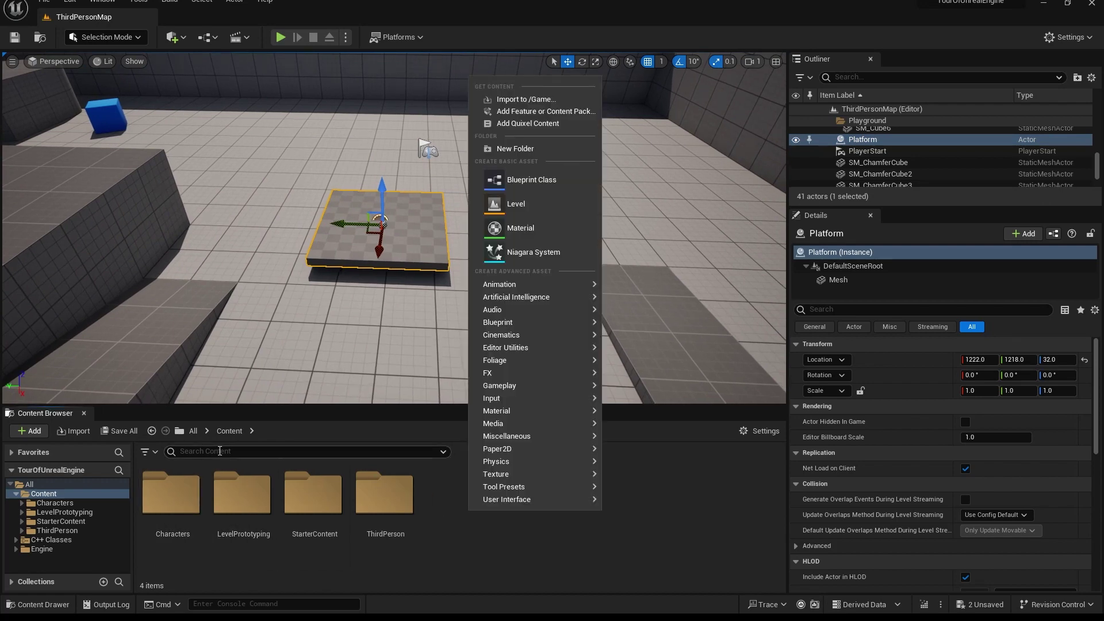
click(501, 149)
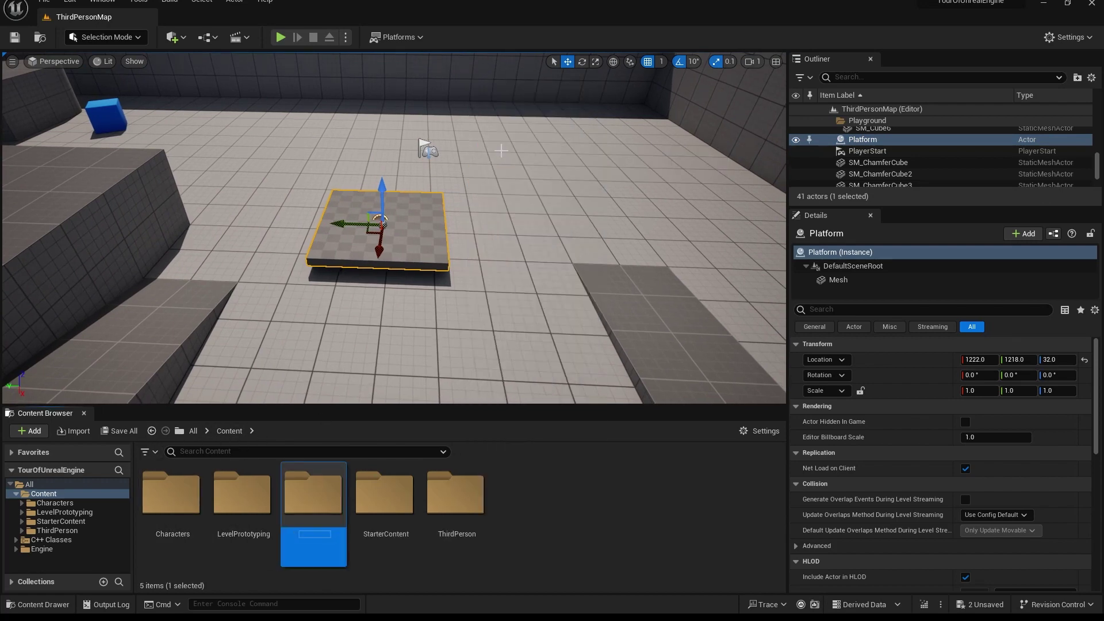
text(Blueprints)
key(Return)
click(426, 234)
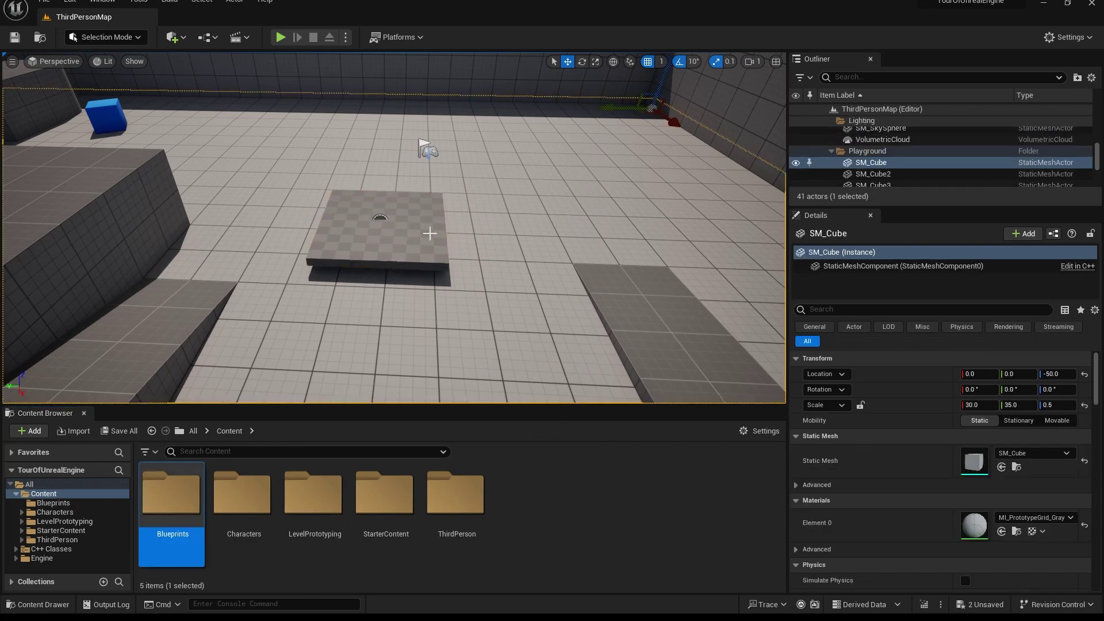
click(403, 242)
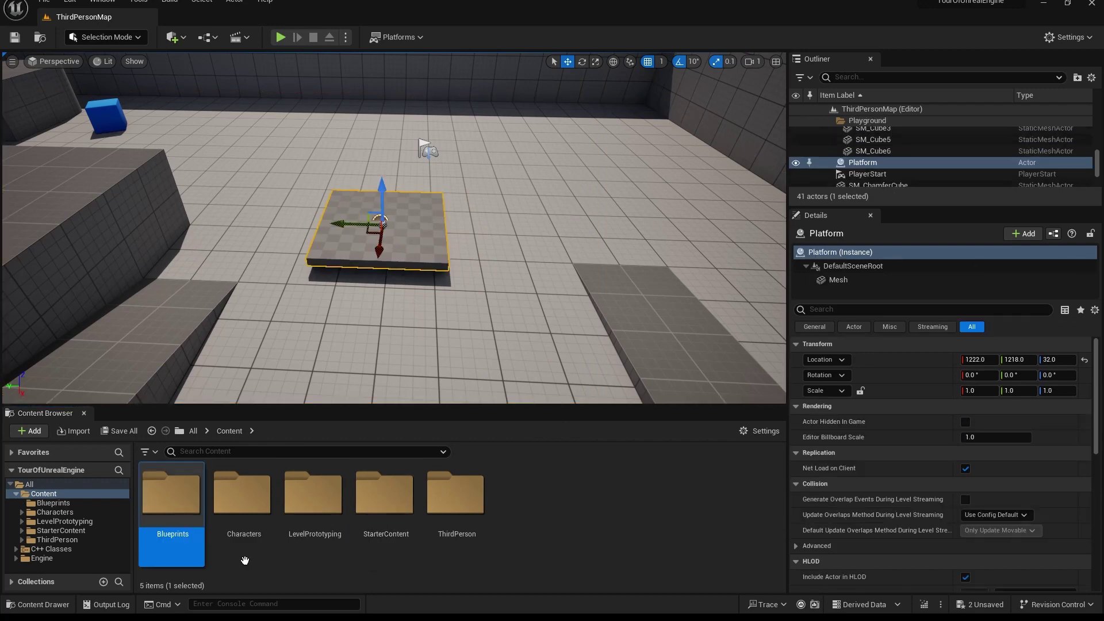
Step: Convert the Platform into an Actor-parent Blueprint named BP_Platform, saved in the Blueprints folder
click(1052, 234)
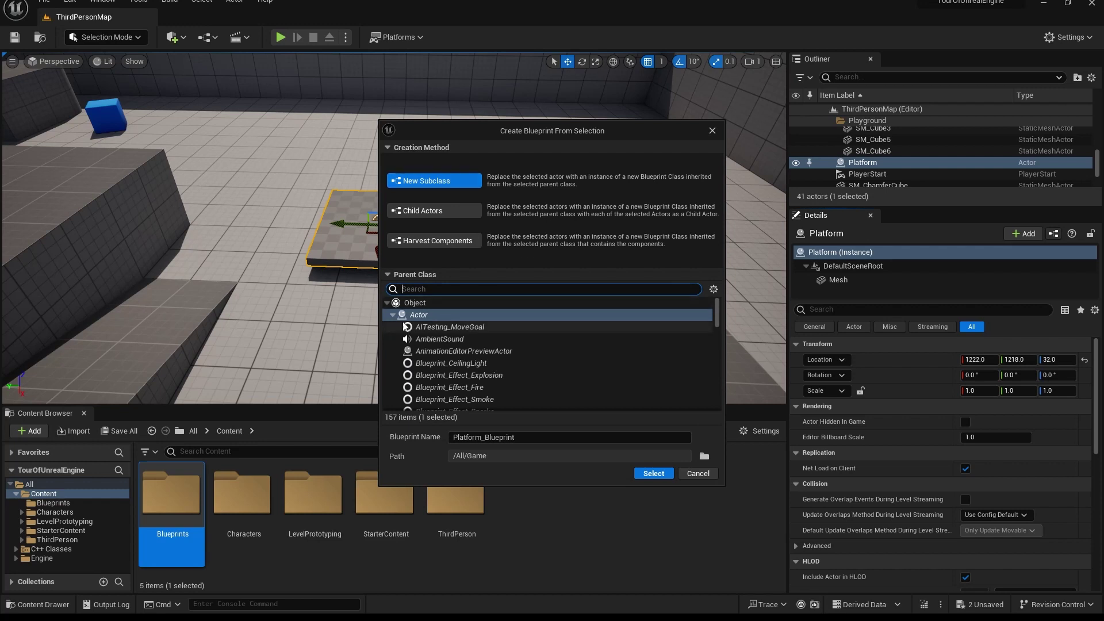
click(420, 315)
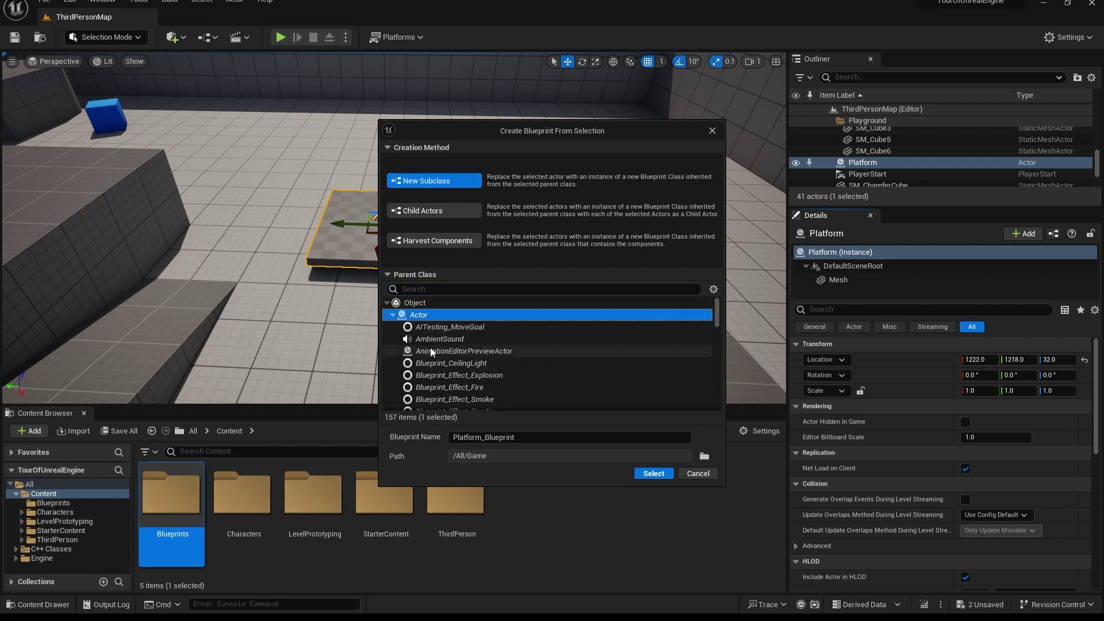
click(472, 436)
key(ctrl+a)
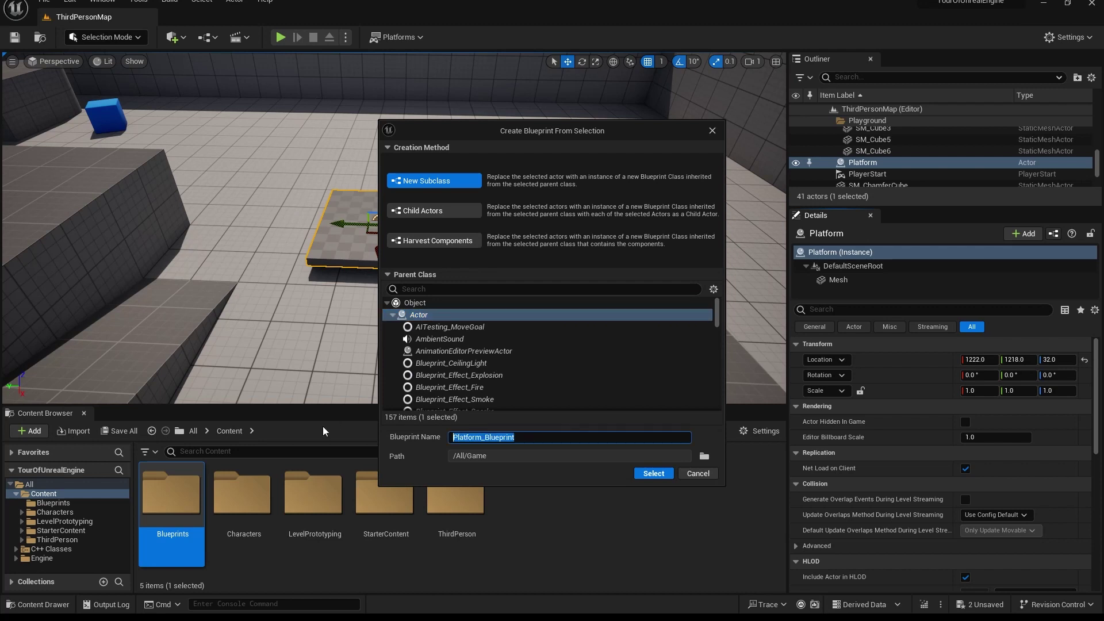
text(BP_Pla)
text(tform)
click(597, 440)
click(704, 455)
click(509, 263)
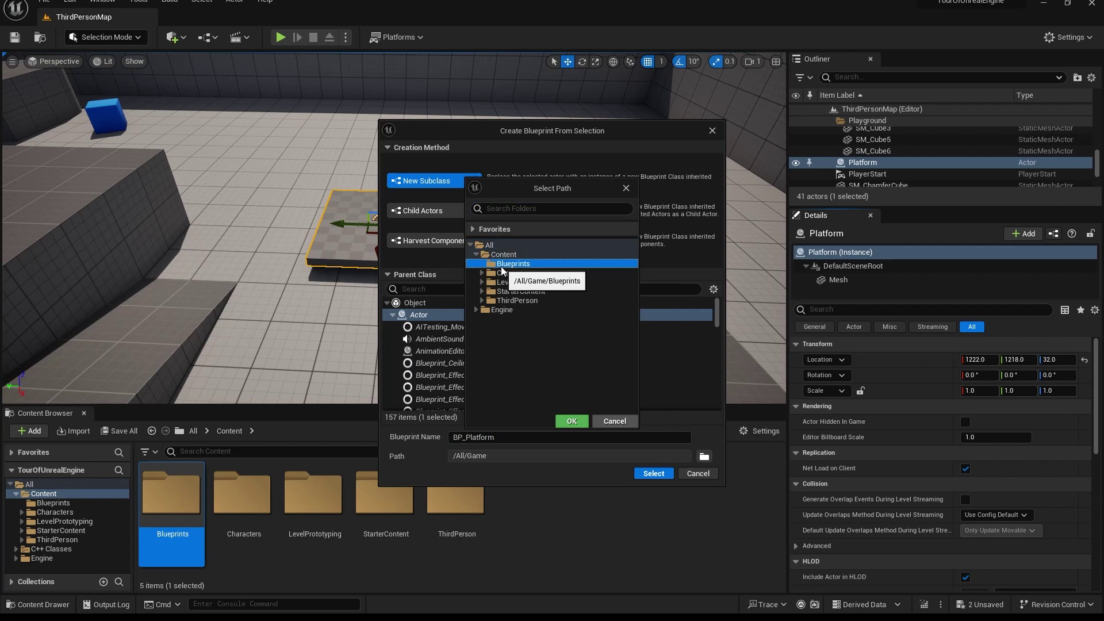
click(568, 422)
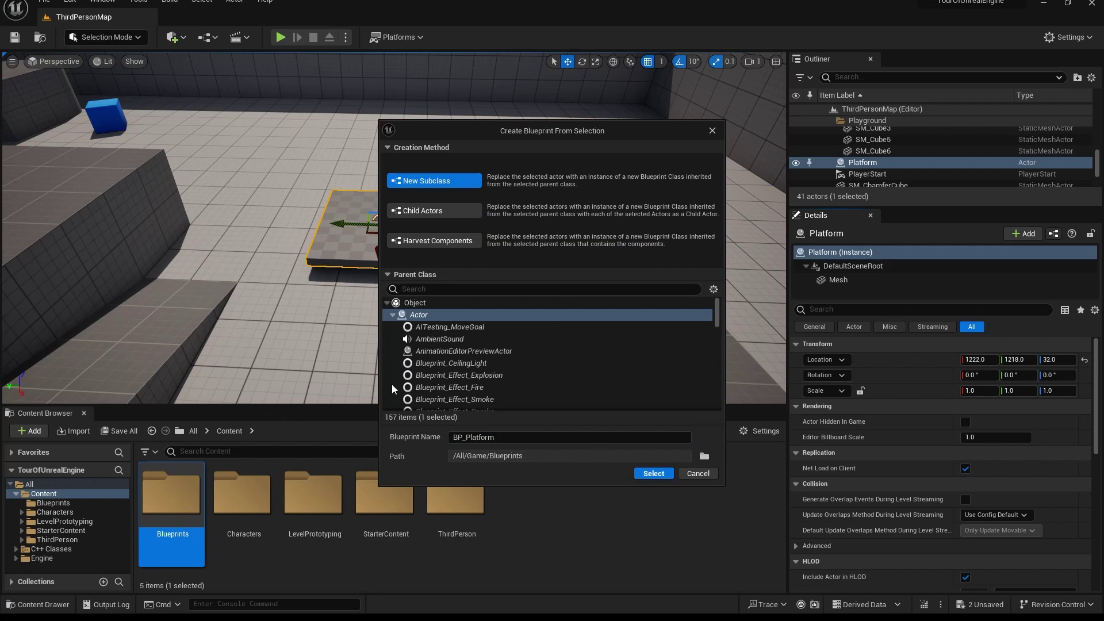
click(654, 473)
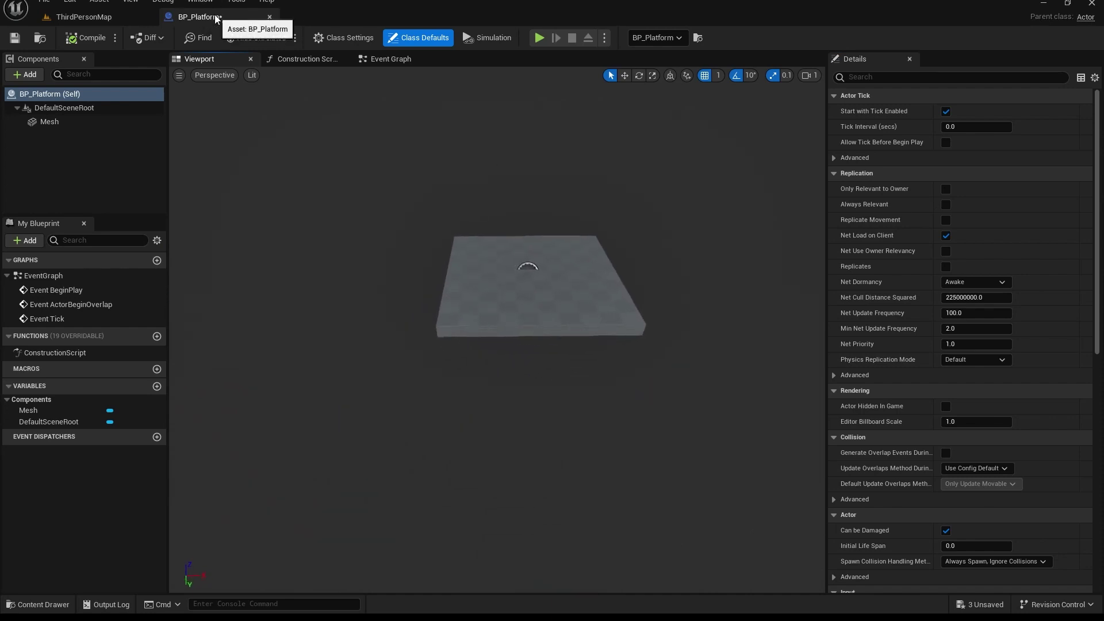
Step: Save BP_Platform, return to ThirdPersonMap, and undo two test copies dragged into the level
click(14, 38)
click(91, 20)
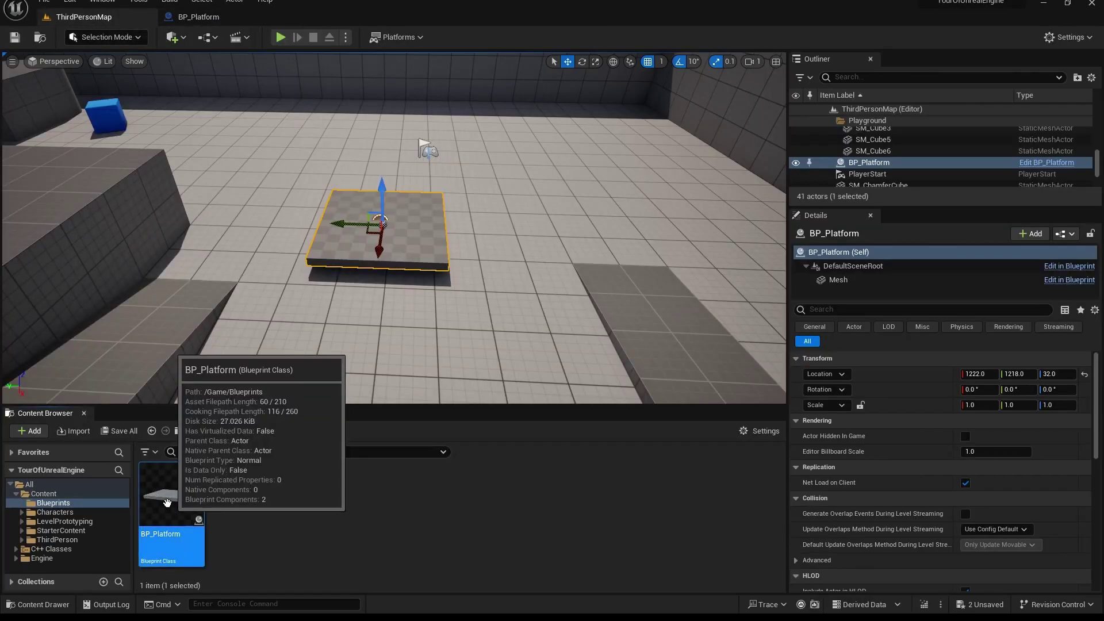
drag(198, 528, 543, 213)
drag(171, 500, 353, 156)
key(ctrl+z)
key(ctrl+z)
key(ctrl+z)
key(ctrl+z)
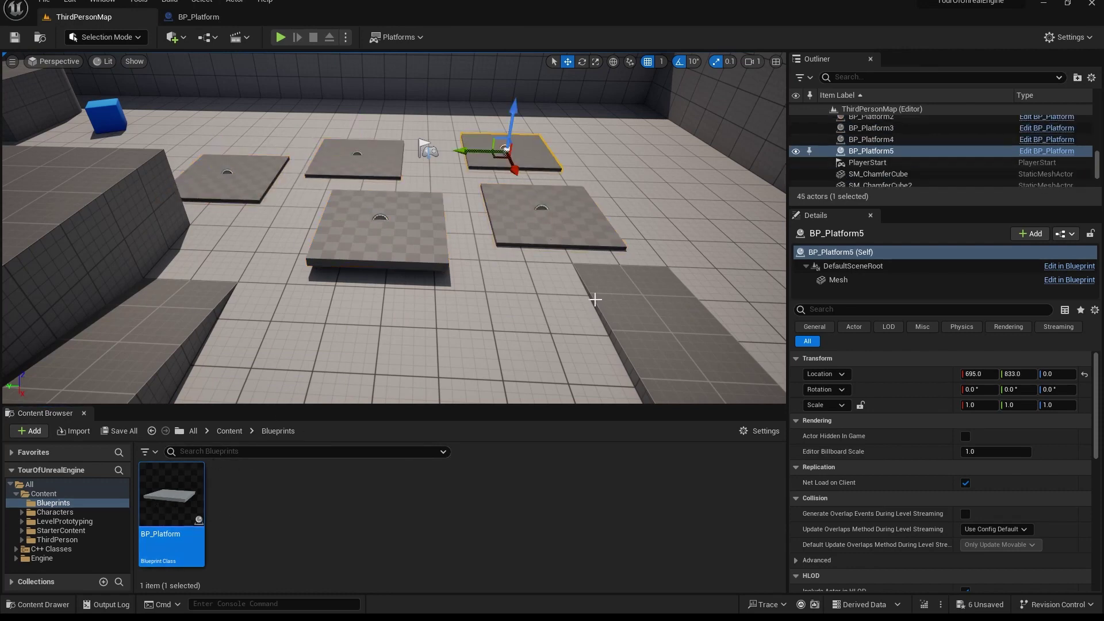
key(ctrl+z)
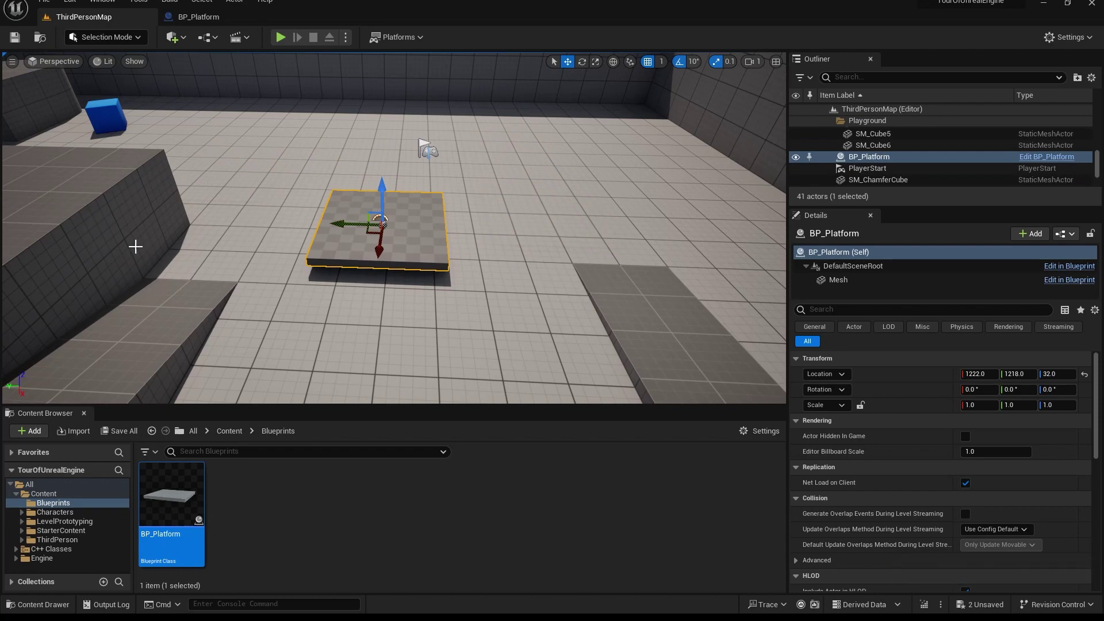
right_drag(402, 258, 288, 235)
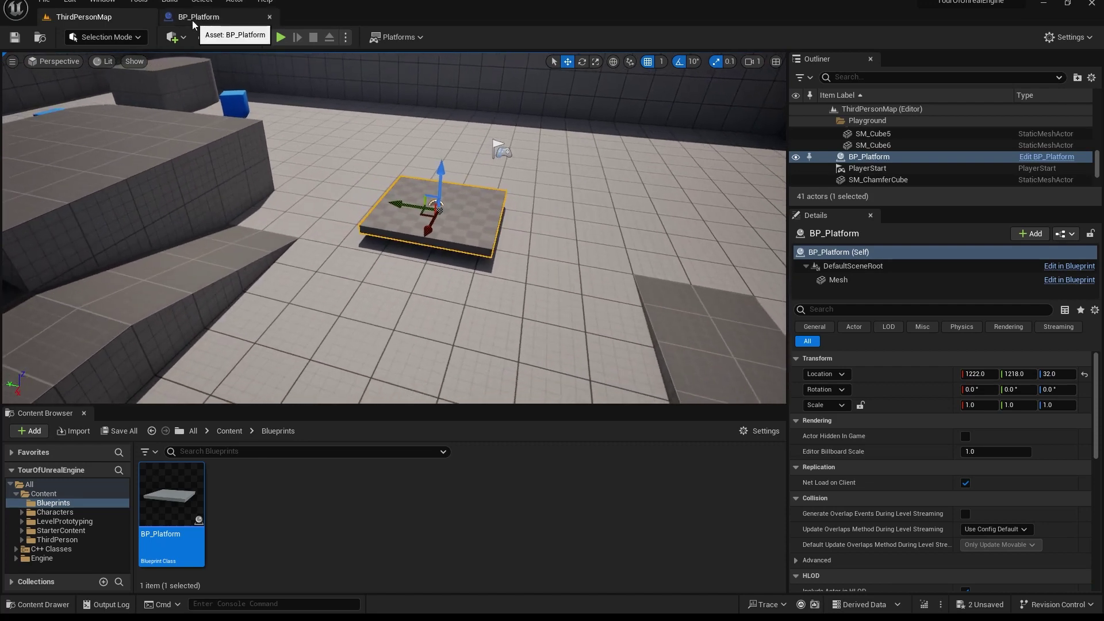
Step: Reopen BP_Platform and select its Mesh component to inspect the 2.9 x 2.9 x 0.2 Cube
click(192, 17)
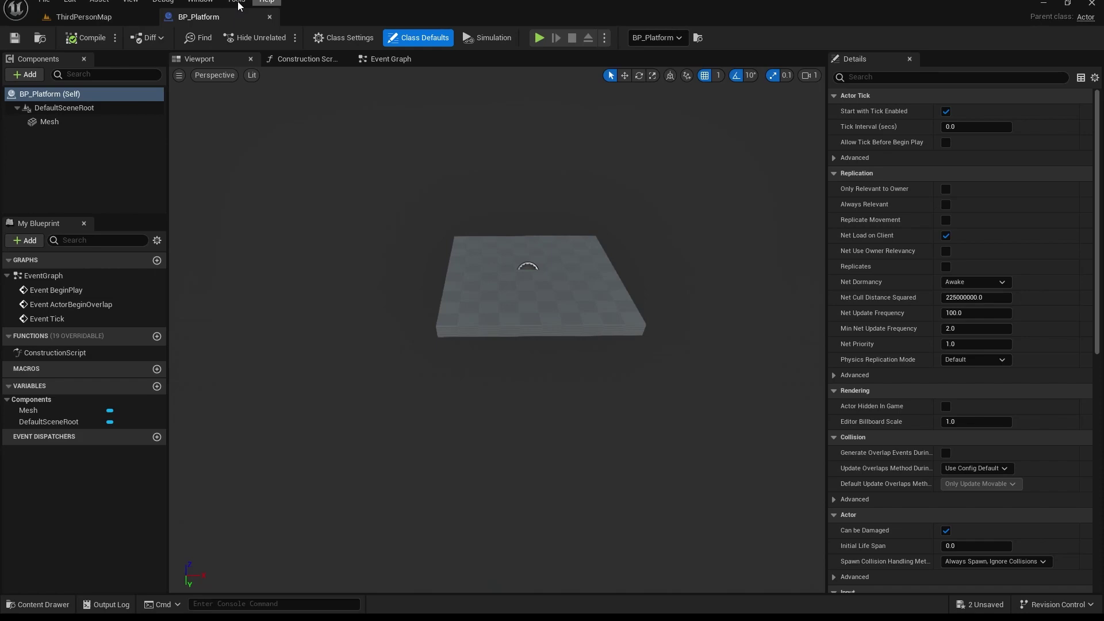
click(269, 16)
double_click(169, 511)
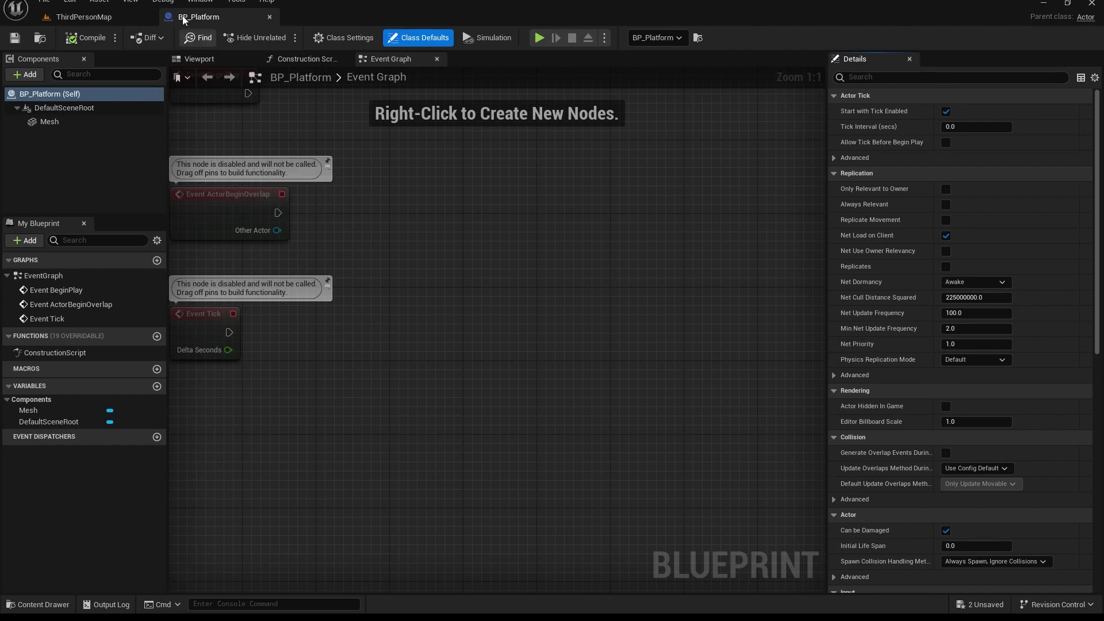
click(84, 16)
click(260, 20)
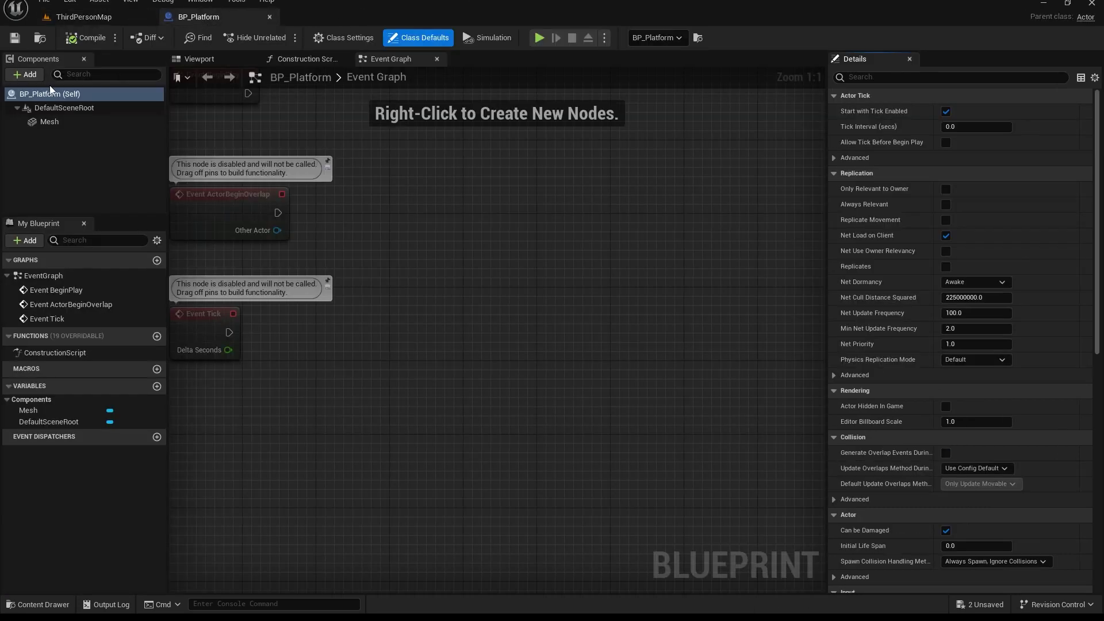
click(49, 121)
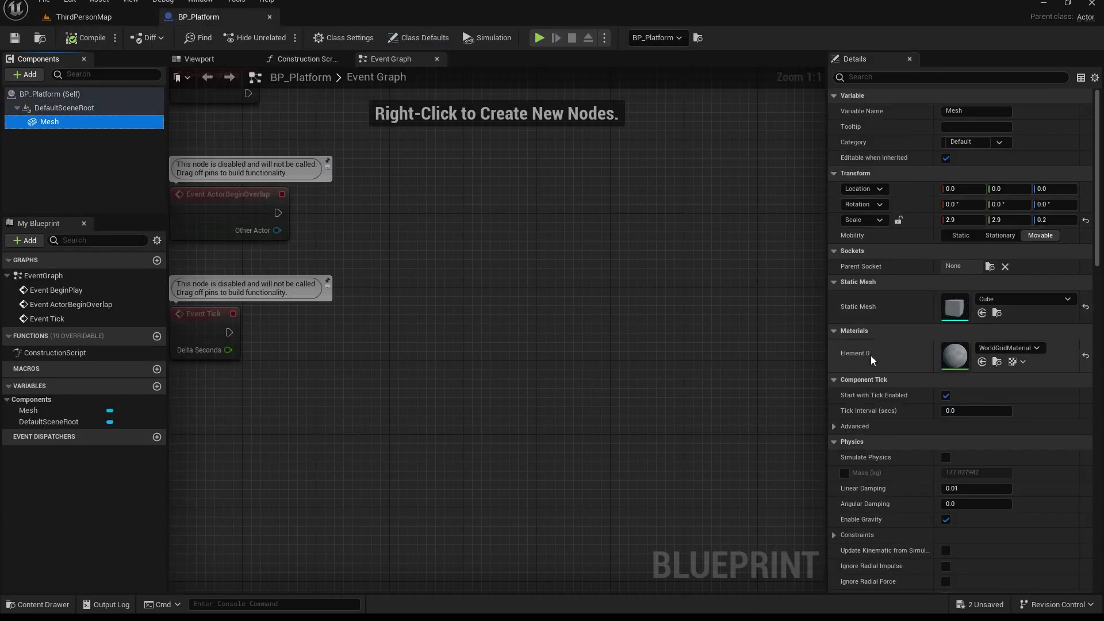
scroll(868, 398, down, 3)
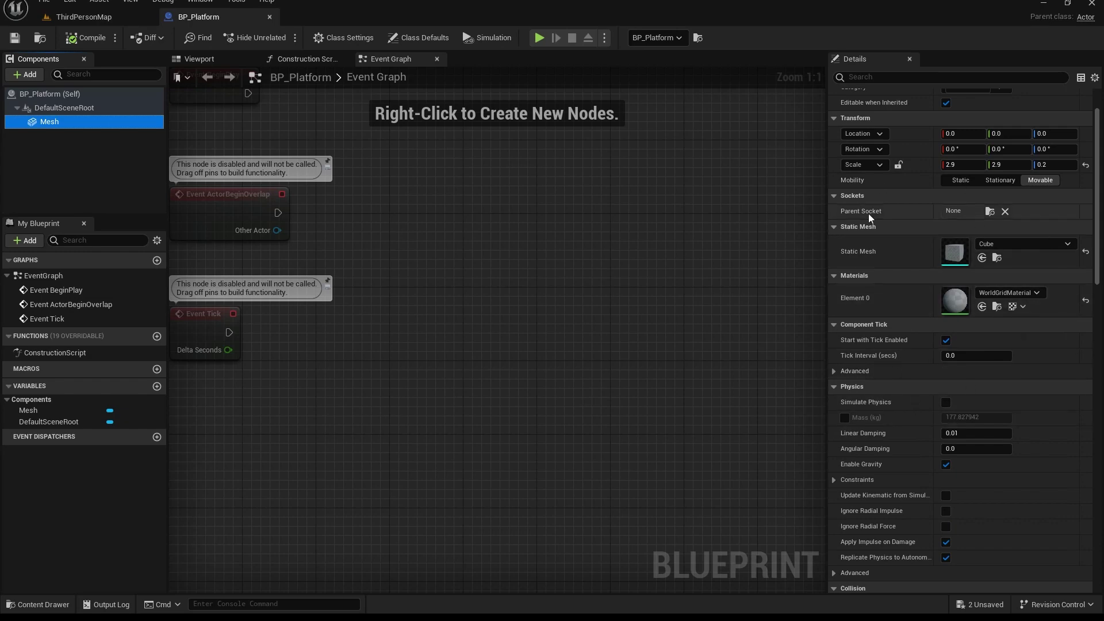
Step: Frame the platform mesh in the Viewport, undo an accidental move, and select BP_Platform (Self)
click(196, 59)
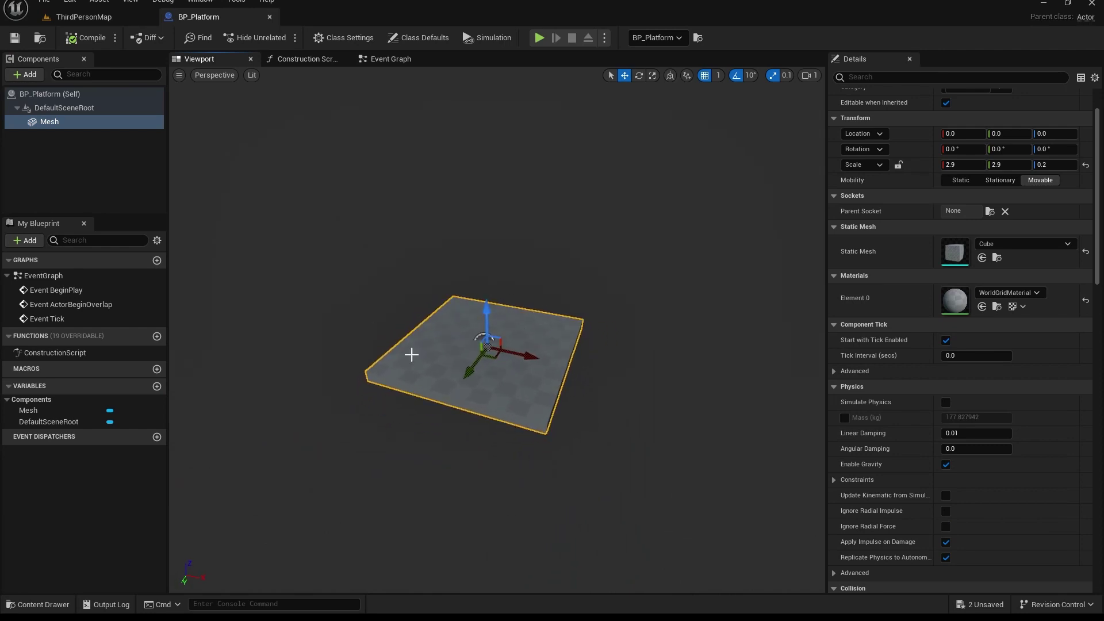
key(f)
mouse_move(407, 193)
alt+mouse_down()
mouse_move(356, 196)
mouse_move(407, 192)
alt+mouse_up()
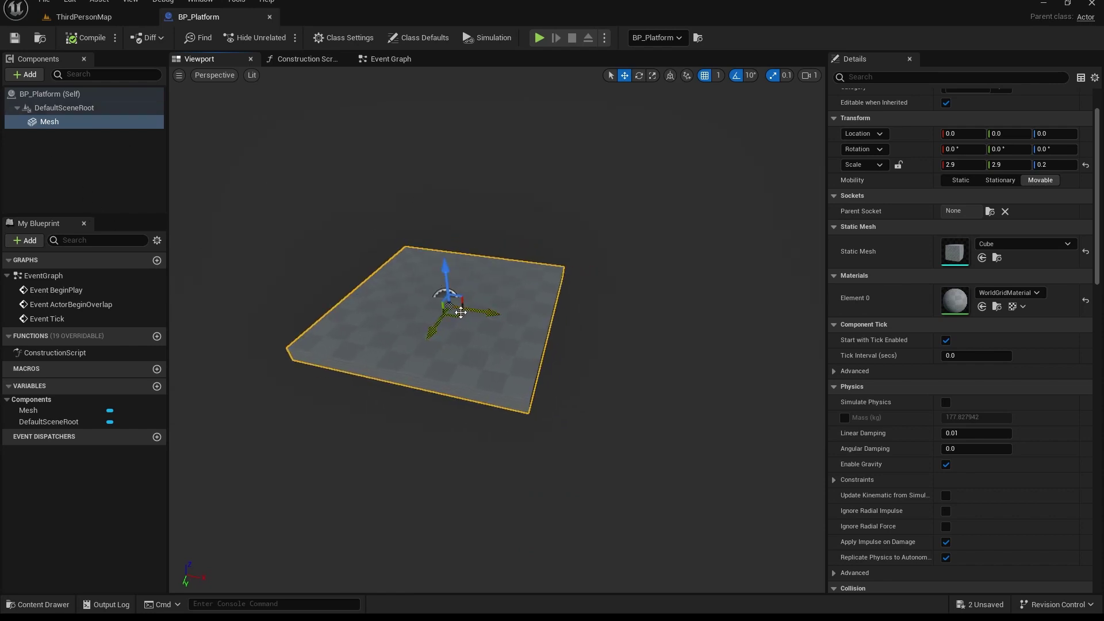
mouse_move(467, 291)
mouse_down()
mouse_move(461, 301)
mouse_move(468, 295)
mouse_up()
key(ctrl+z)
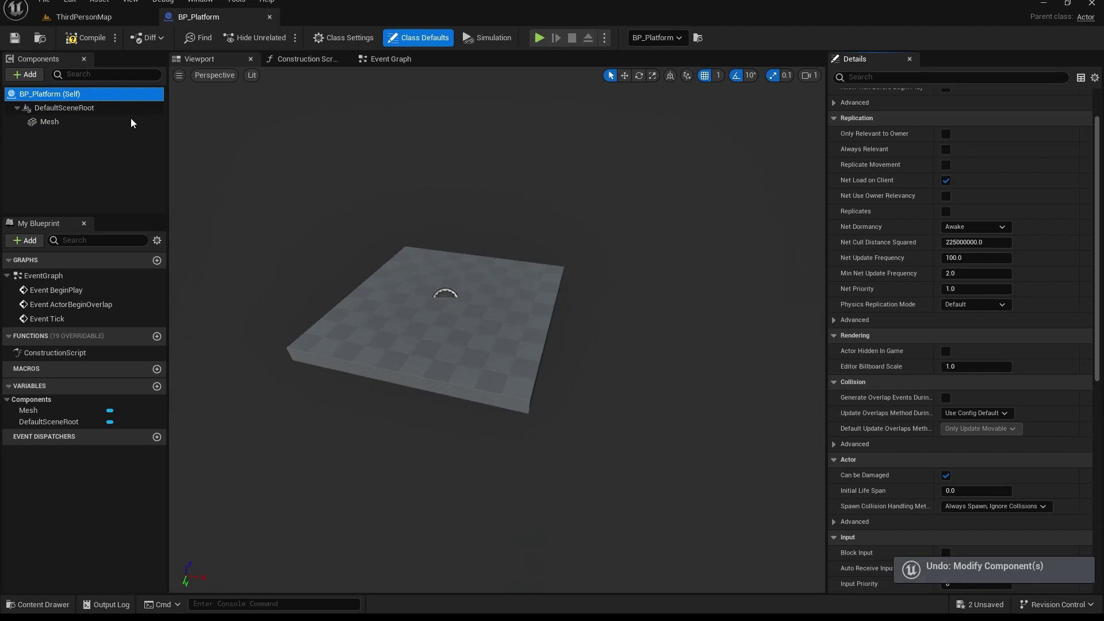
click(86, 37)
click(15, 38)
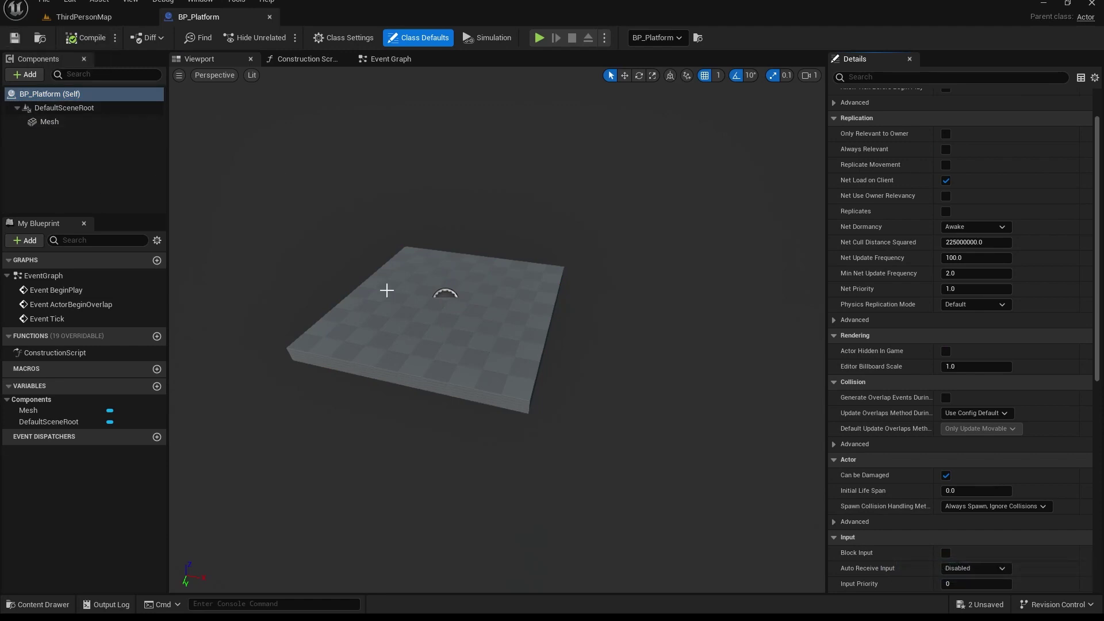
scroll(321, 257, down, 3)
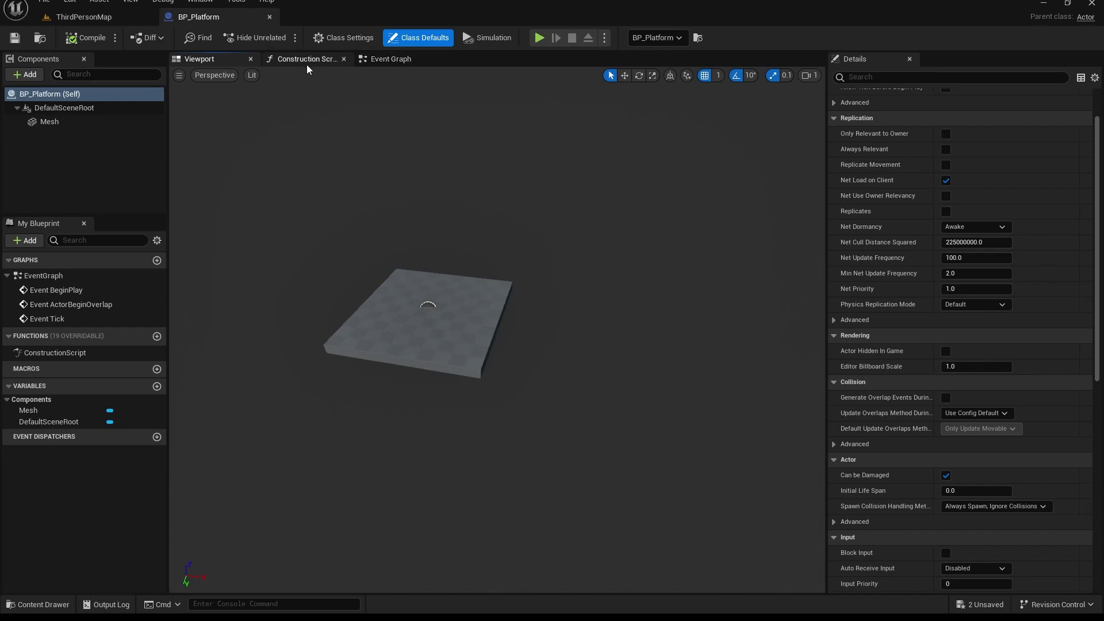
Step: Return to the Event Graph and pan to the disabled BeginPlay, ActorBeginOverlap and Tick nodes
click(380, 59)
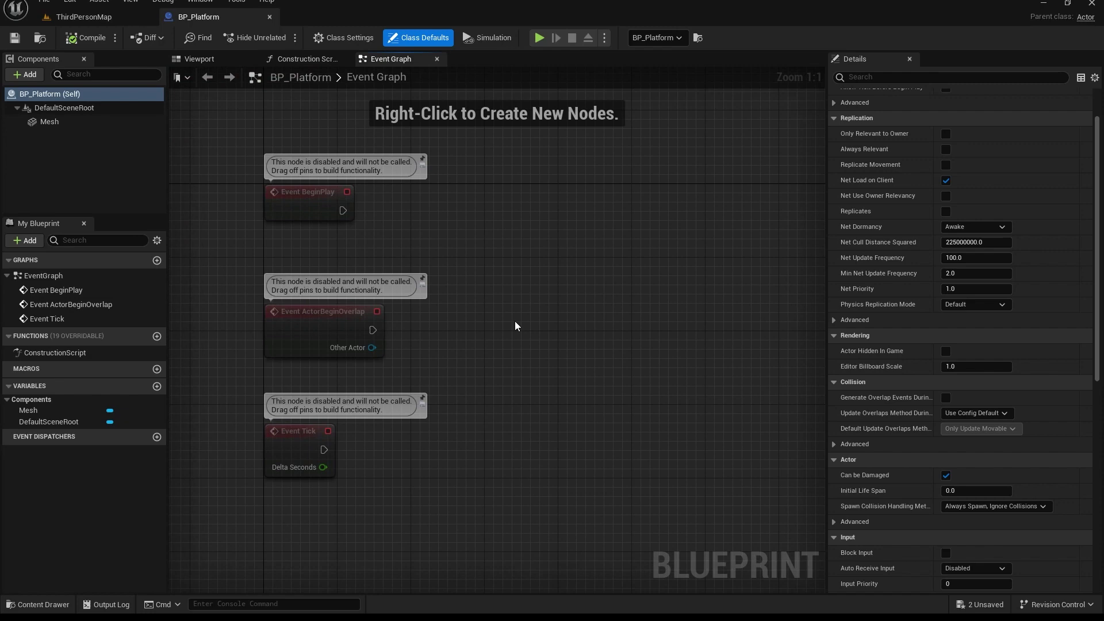
scroll(500, 310, down, 2)
scroll(506, 302, up, 2)
right_drag(515, 308, 490, 336)
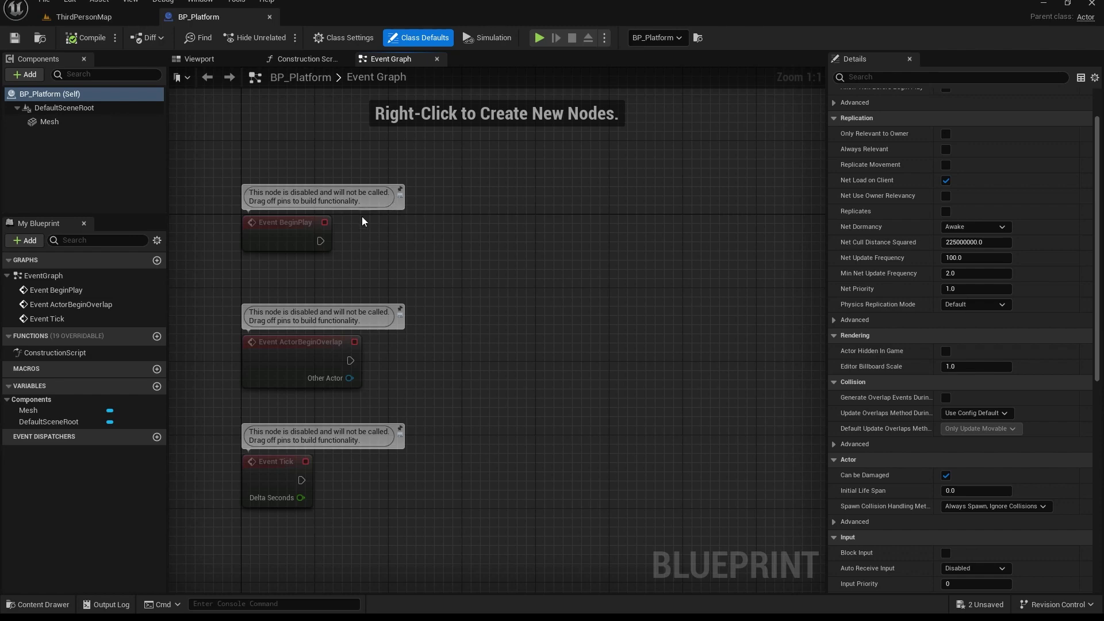
right_drag(407, 283, 433, 279)
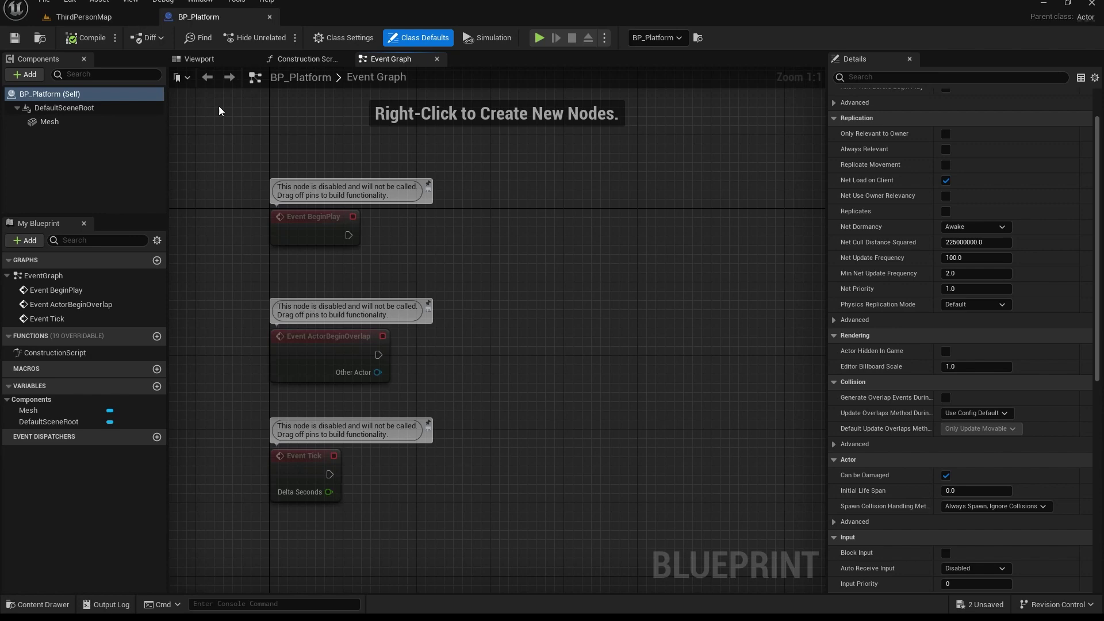
Step: In ThirdPersonMap, raise the long block SM_Cube8 high above the floor
click(83, 17)
key(f)
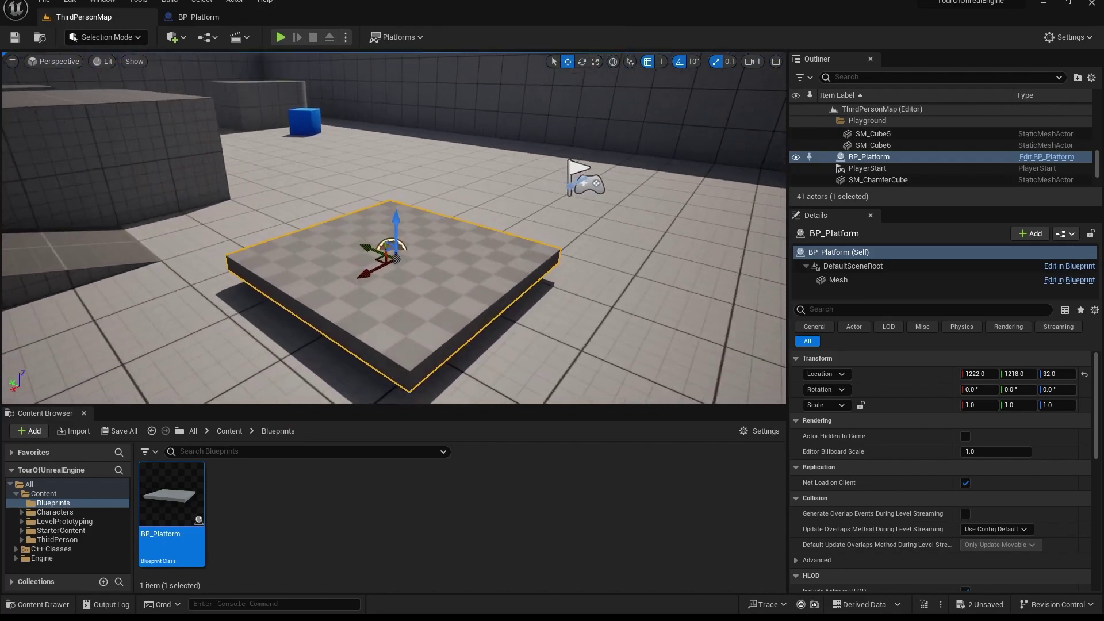
right_drag(394, 230, 394, 230)
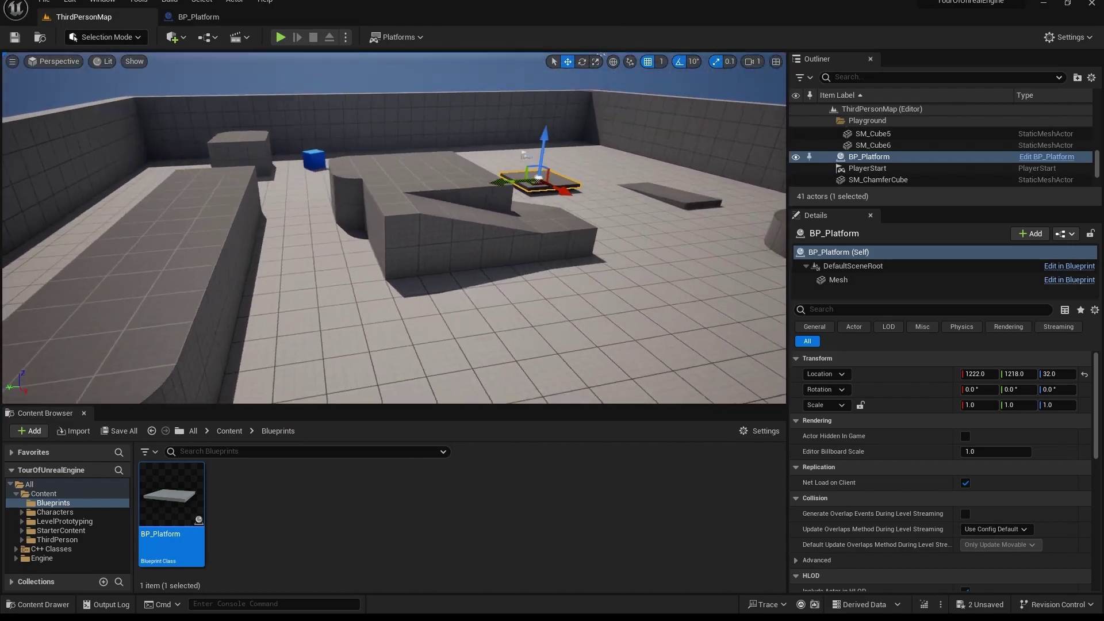
right_drag(222, 288, 340, 270)
click(363, 195)
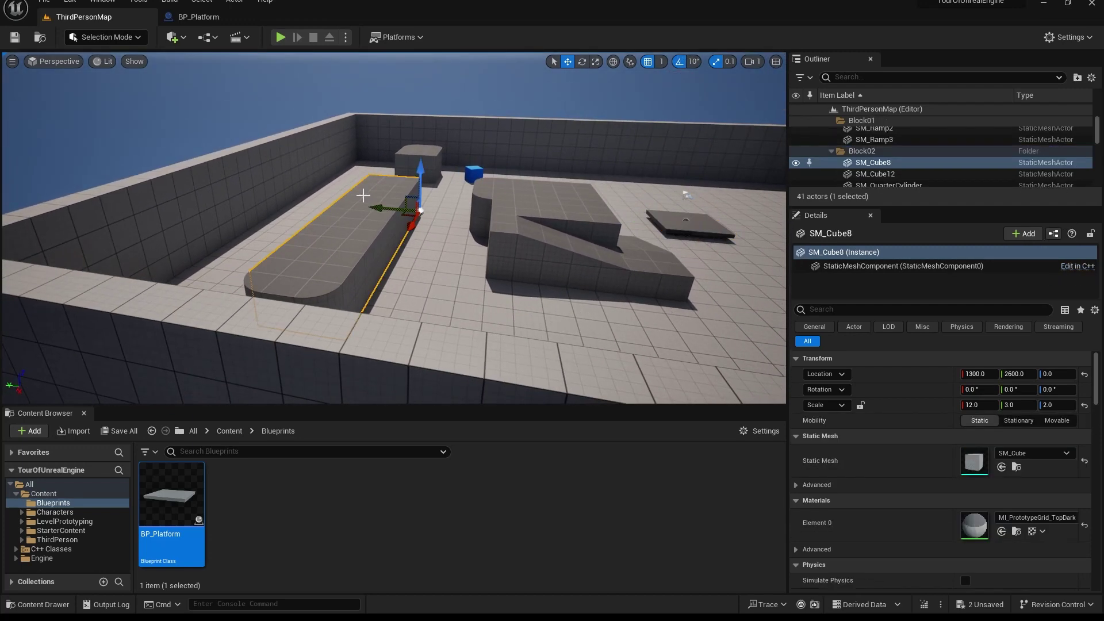
drag(420, 175, 423, 70)
Step: Move BP_Platform across the floor beside the ramp, to 1892, 2392, 181
right_drag(393, 230, 393, 230)
click(513, 230)
drag(513, 230, 240, 288)
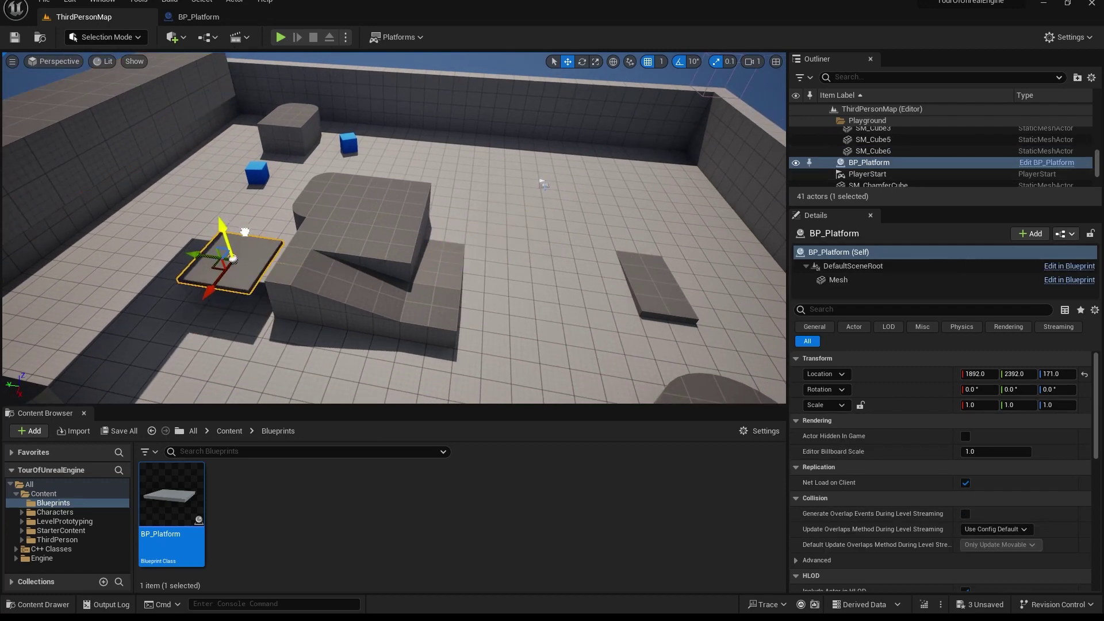
key(f)
alt+drag(345, 270, 401, 297)
alt+drag(410, 254, 544, 264)
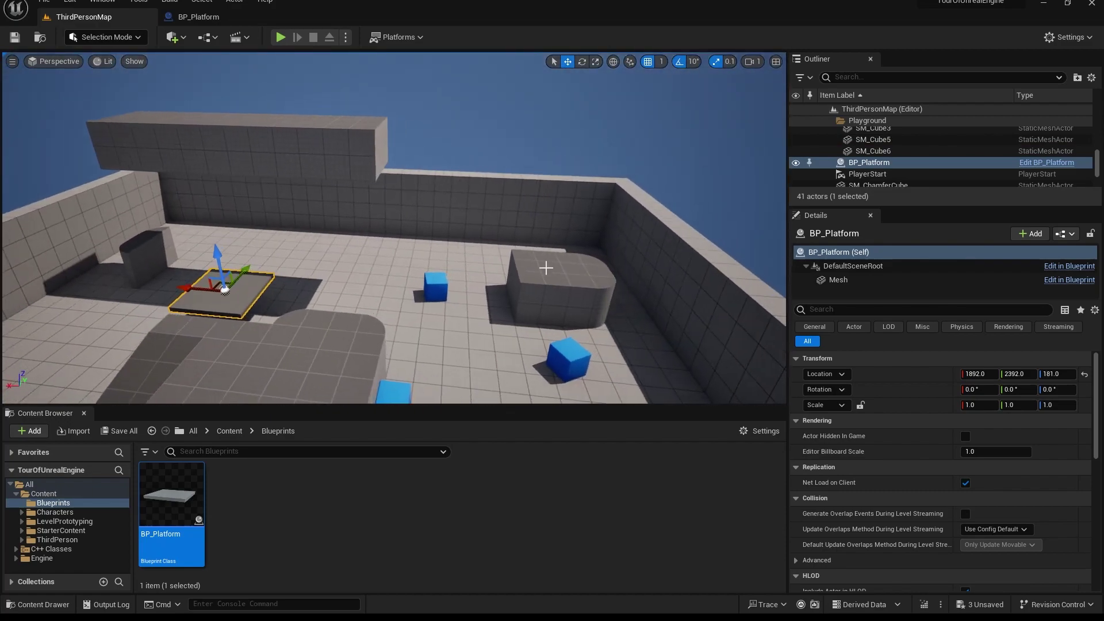
Step: Lift SM_Cube11, SM_Cube13 and two quarter-cylinder pieces high, shifting them along X
click(569, 270)
ctrl+click(589, 295)
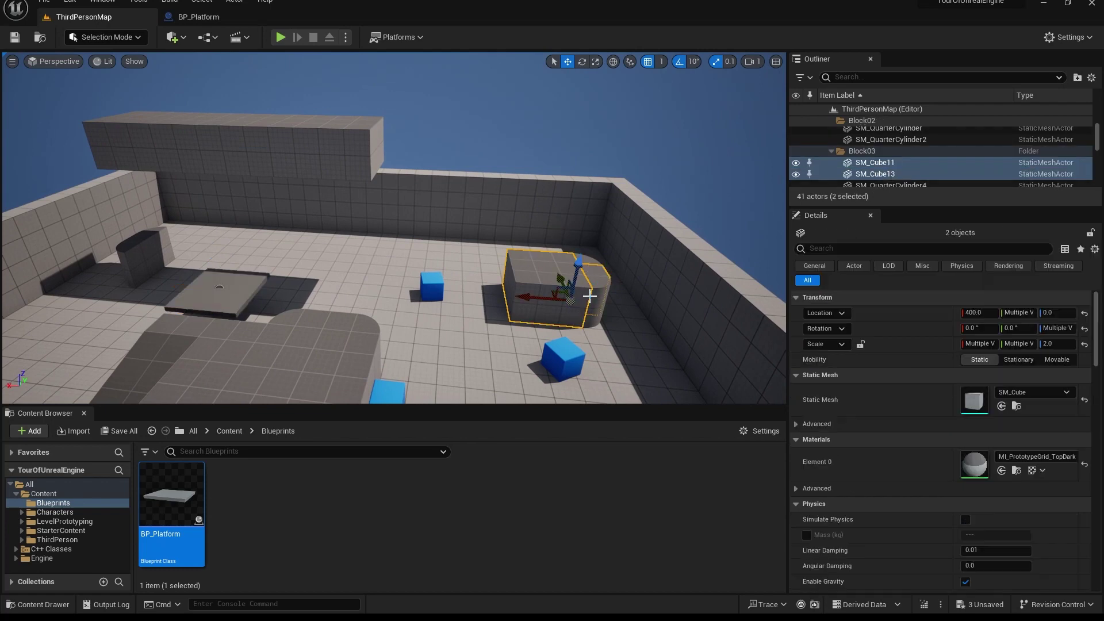
drag(576, 263, 575, 135)
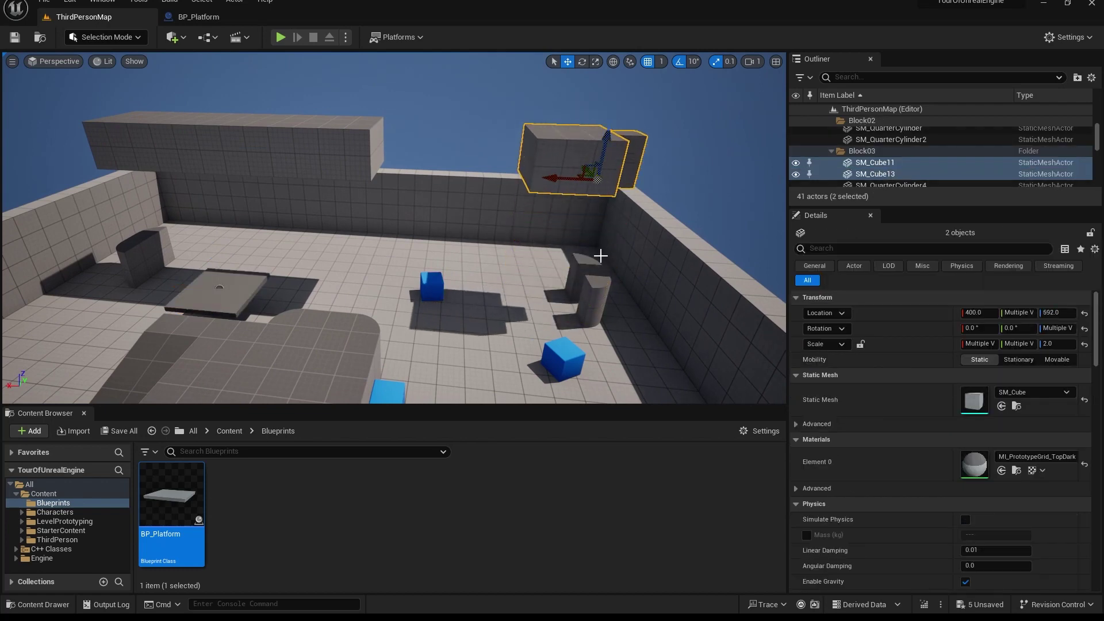
key(ctrl+z)
ctrl+click(598, 291)
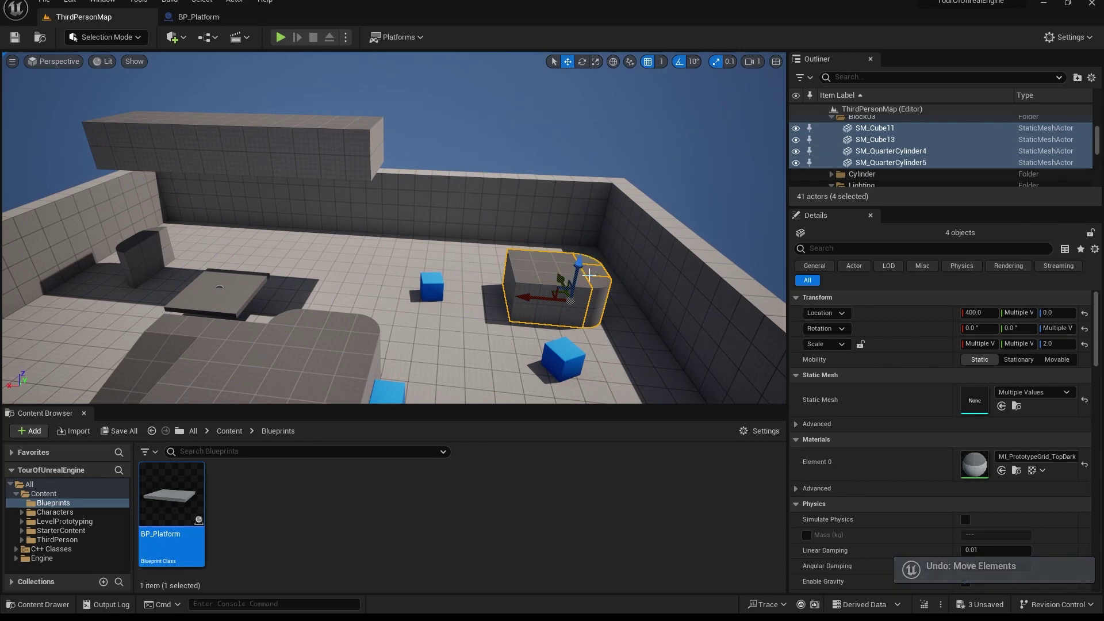
drag(577, 264, 572, 129)
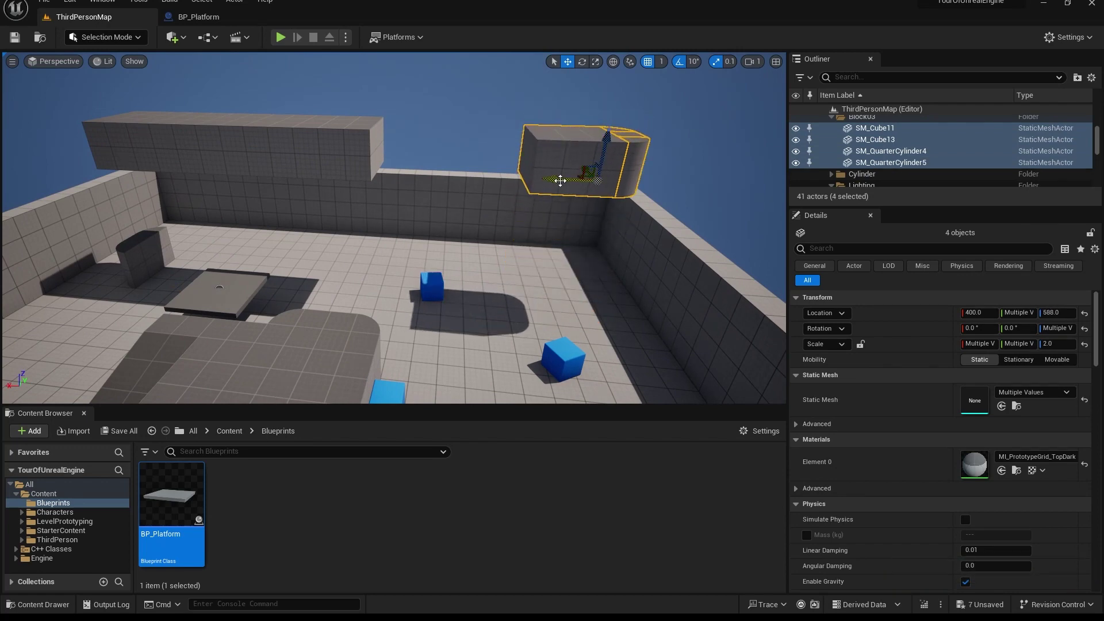
drag(560, 178, 512, 192)
right_drag(512, 192, 482, 124)
click(483, 299)
right_drag(483, 299, 454, 298)
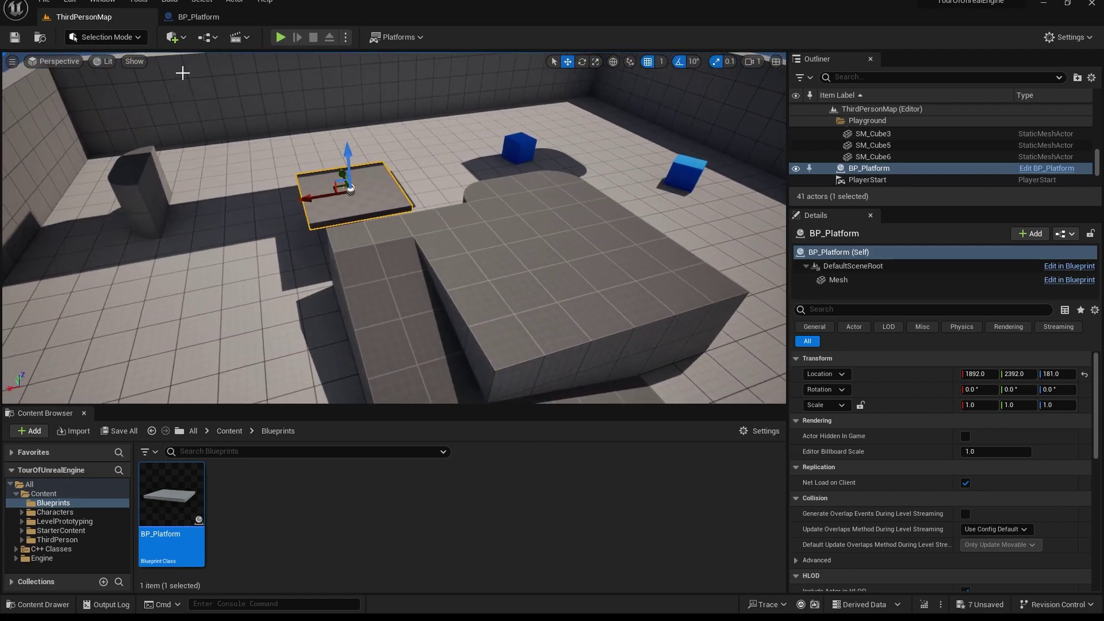
click(199, 17)
scroll(524, 239, down, 2)
scroll(374, 216, up, 2)
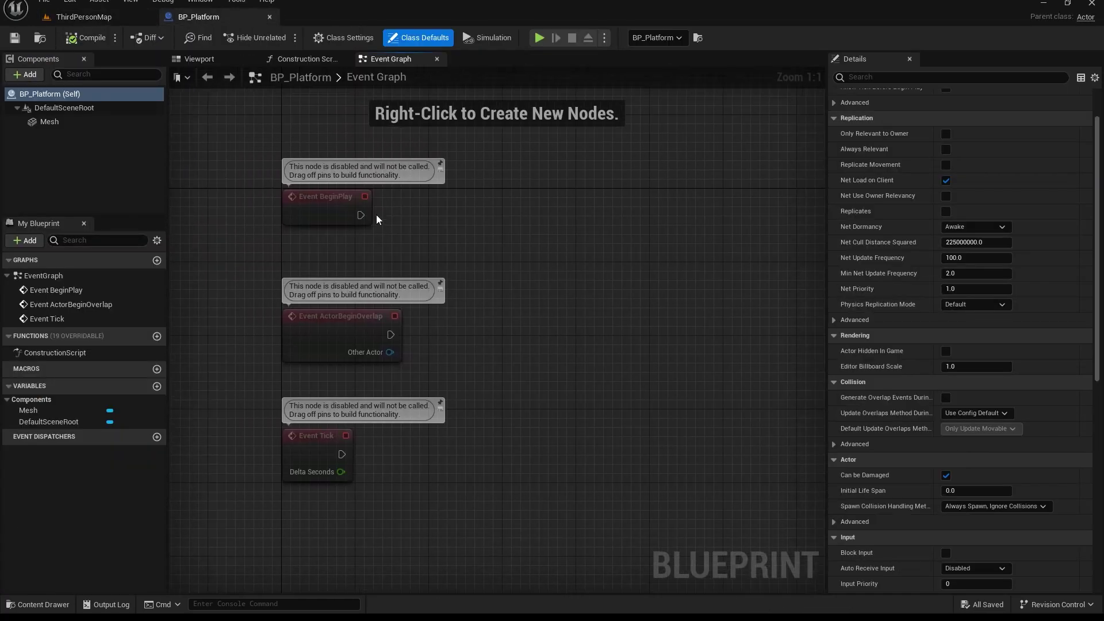
click(337, 204)
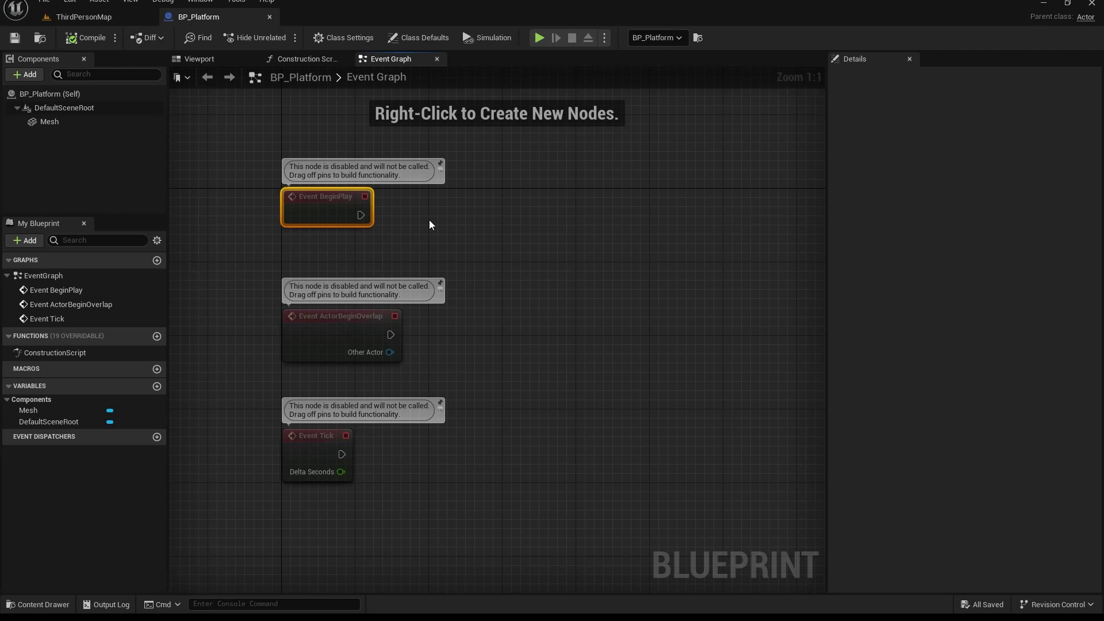
right_drag(396, 212, 384, 208)
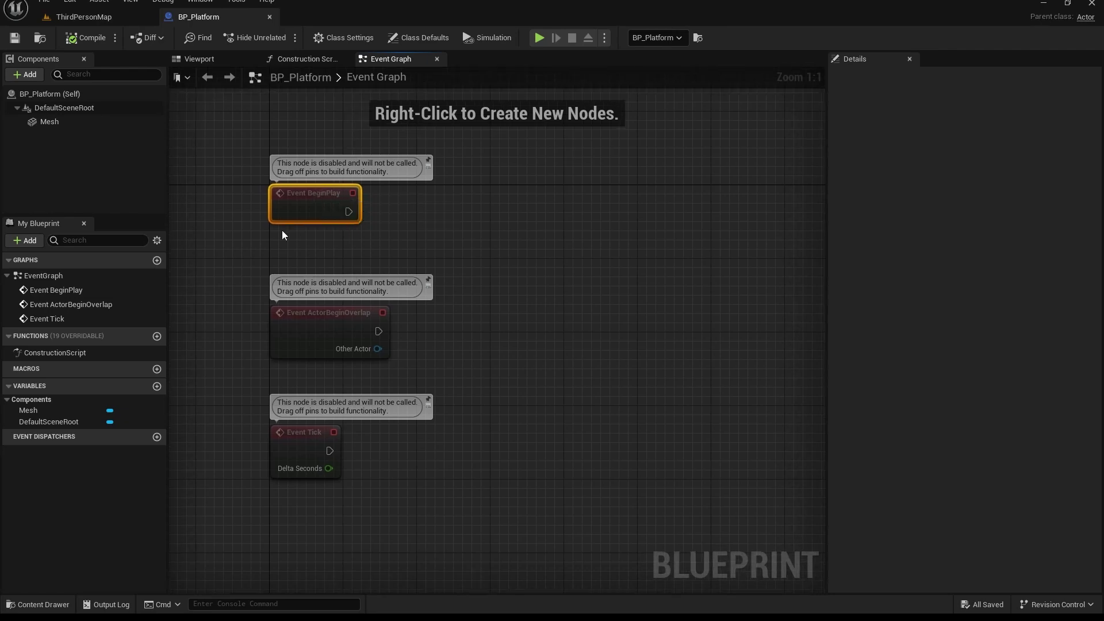
click(467, 349)
click(320, 329)
right_drag(537, 368, 530, 335)
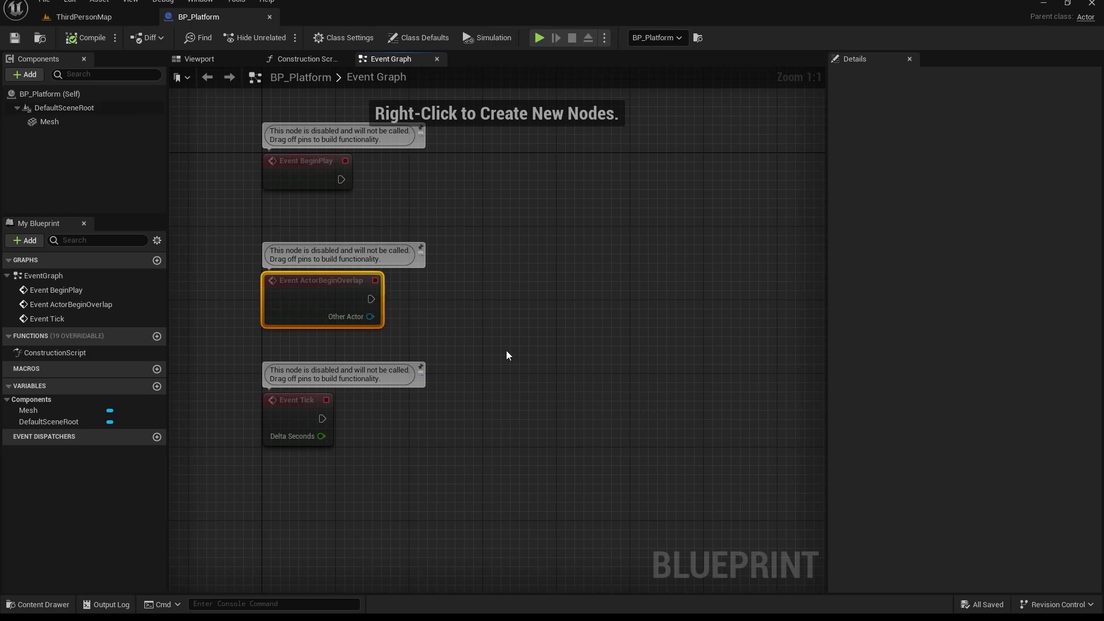
right_drag(506, 355, 516, 303)
click(337, 352)
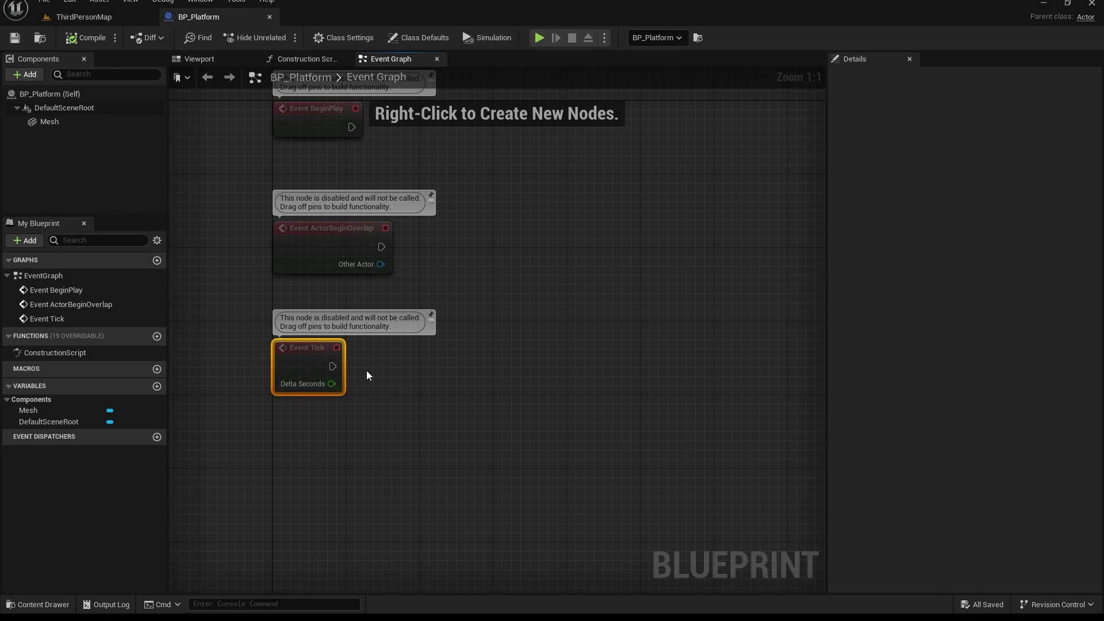
right_drag(367, 370, 401, 390)
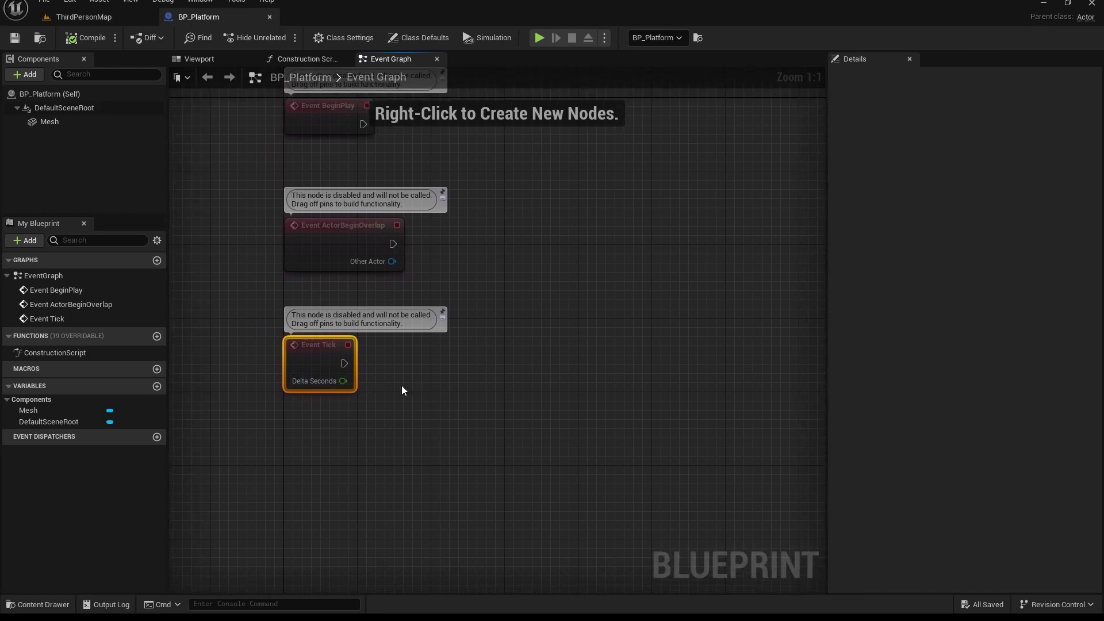
Step: Raise BP_Platform 11 units, taking its Location Z from 0.0626 to 11.0626
click(106, 18)
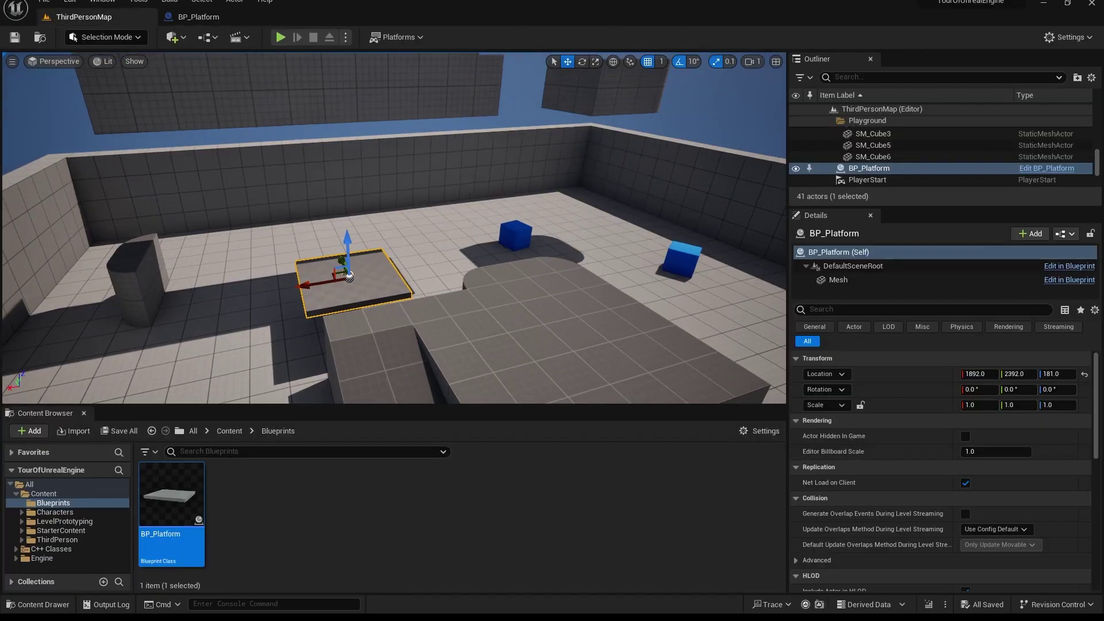
click(388, 223)
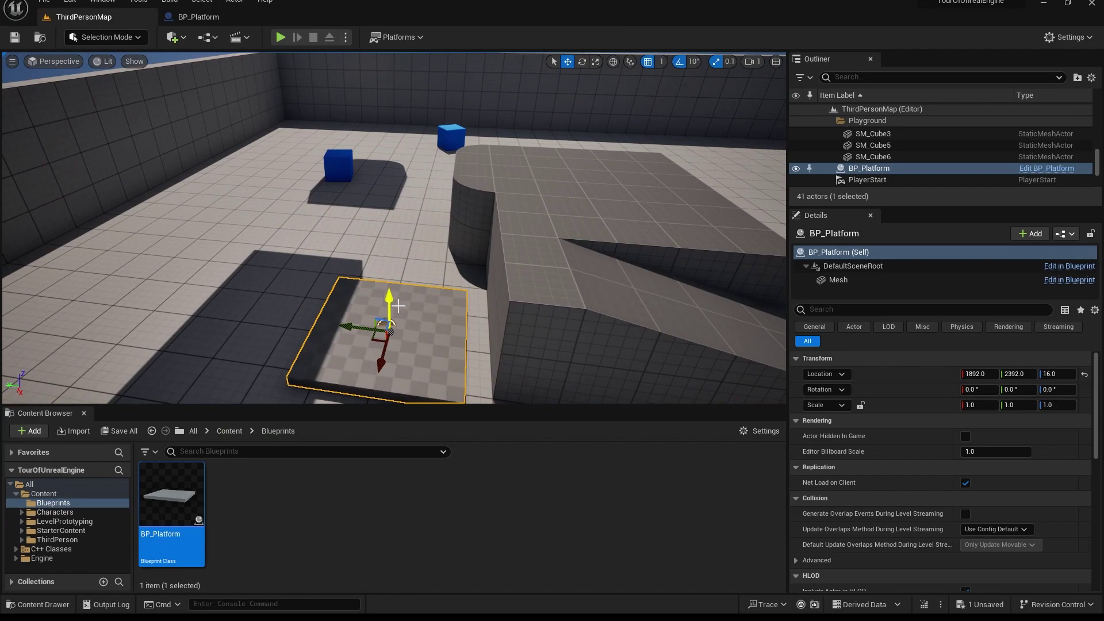
right_drag(398, 305, 364, 308)
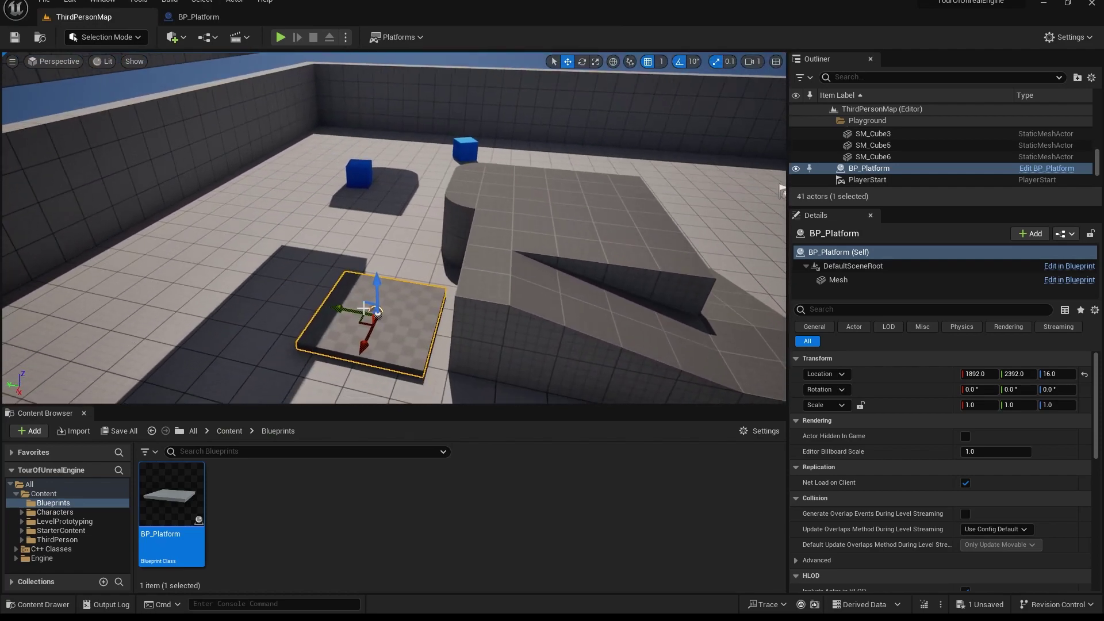
scroll(402, 289, down, 2)
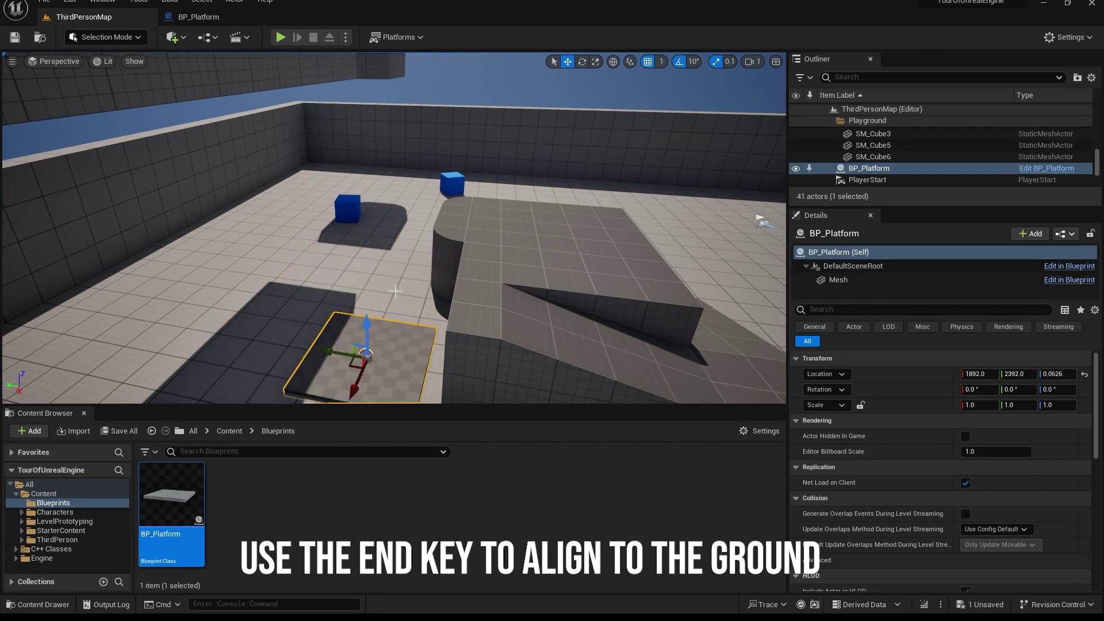
right_drag(239, 293, 239, 298)
right_drag(377, 159, 377, 159)
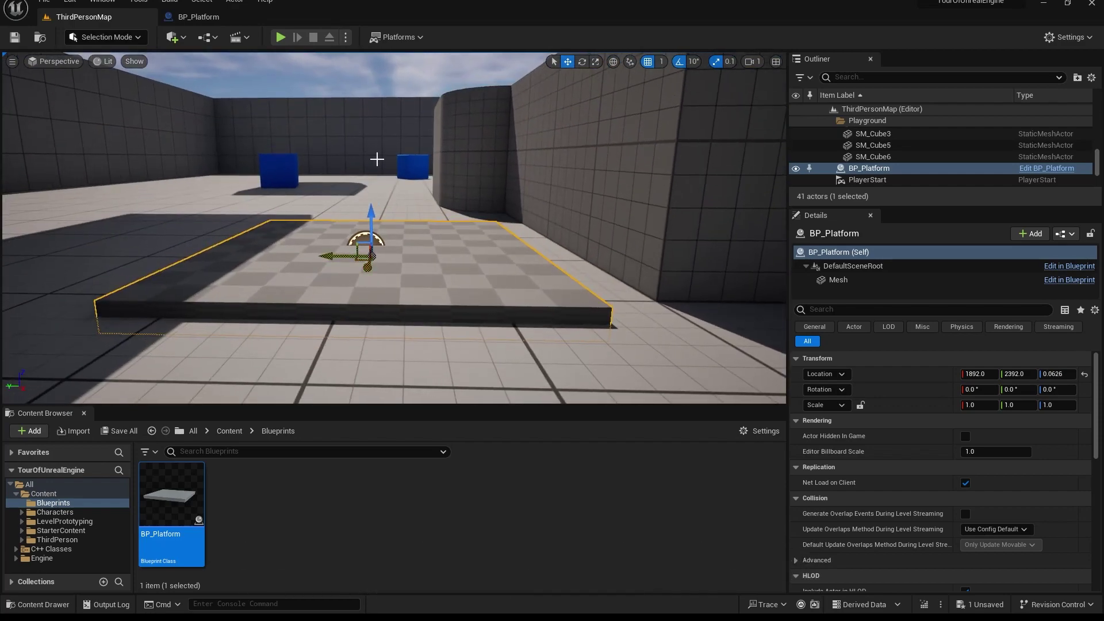
drag(374, 219, 377, 202)
right_drag(374, 188, 375, 188)
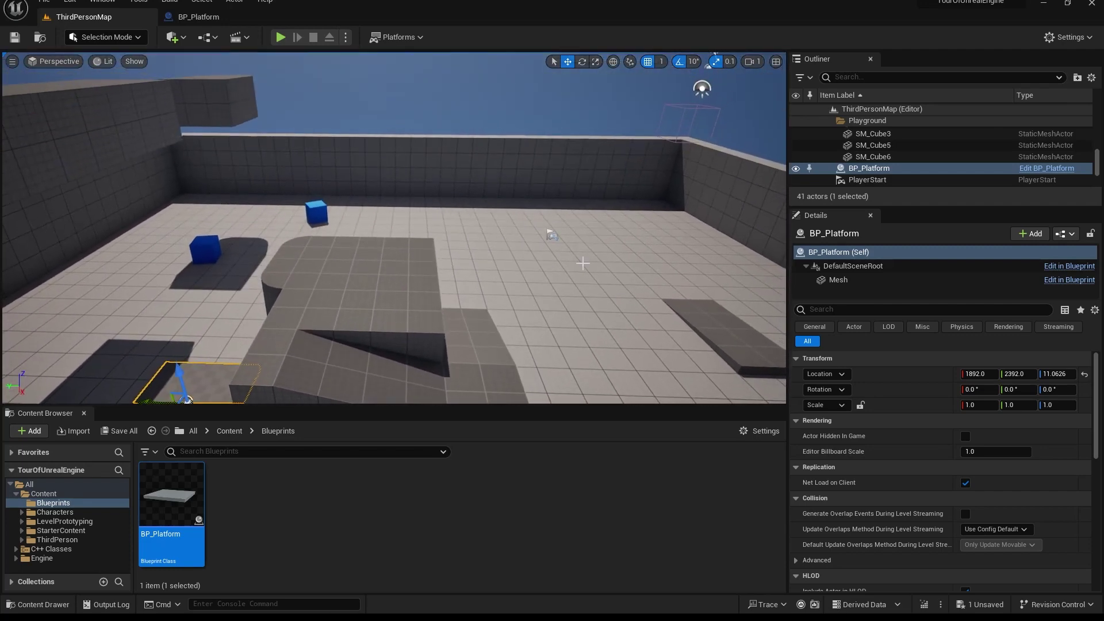
Step: Place the PlayerStart on the raised platform at 1708, 1973, 296.01, then run a quick play test
click(551, 235)
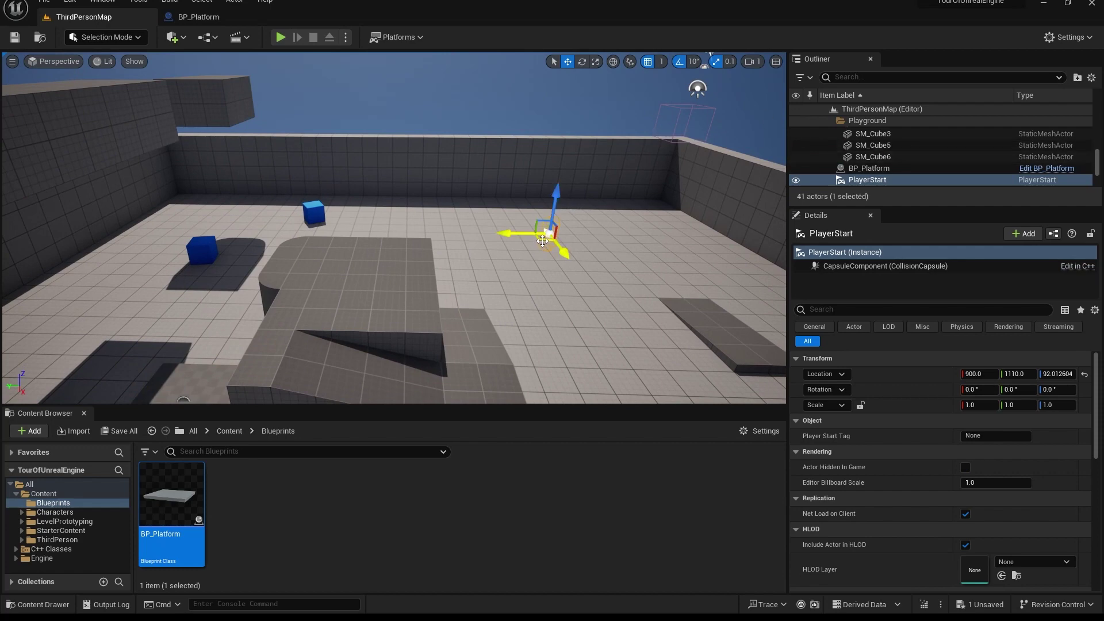
drag(543, 239, 340, 255)
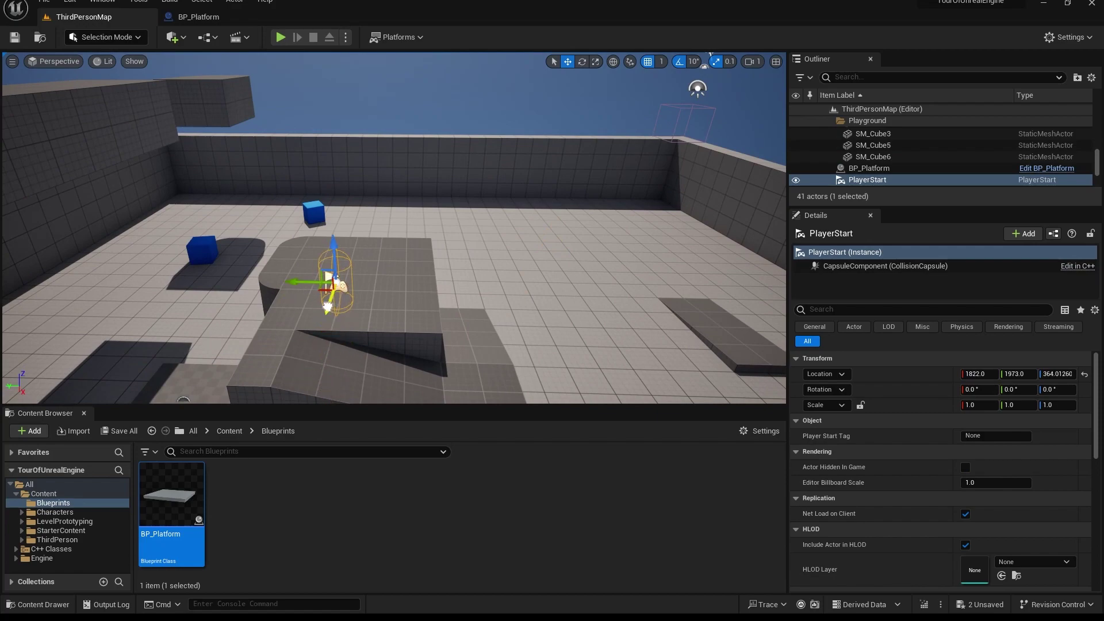
right_drag(389, 276, 362, 303)
drag(370, 156, 333, 281)
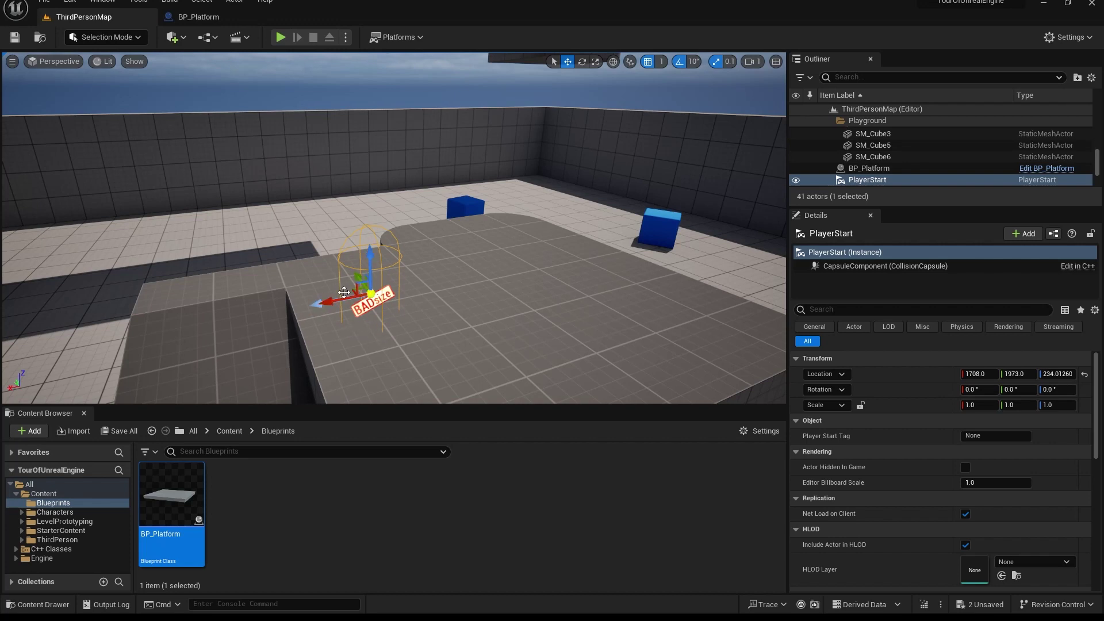
drag(369, 258, 360, 236)
right_drag(360, 236, 277, 50)
key(alt+p)
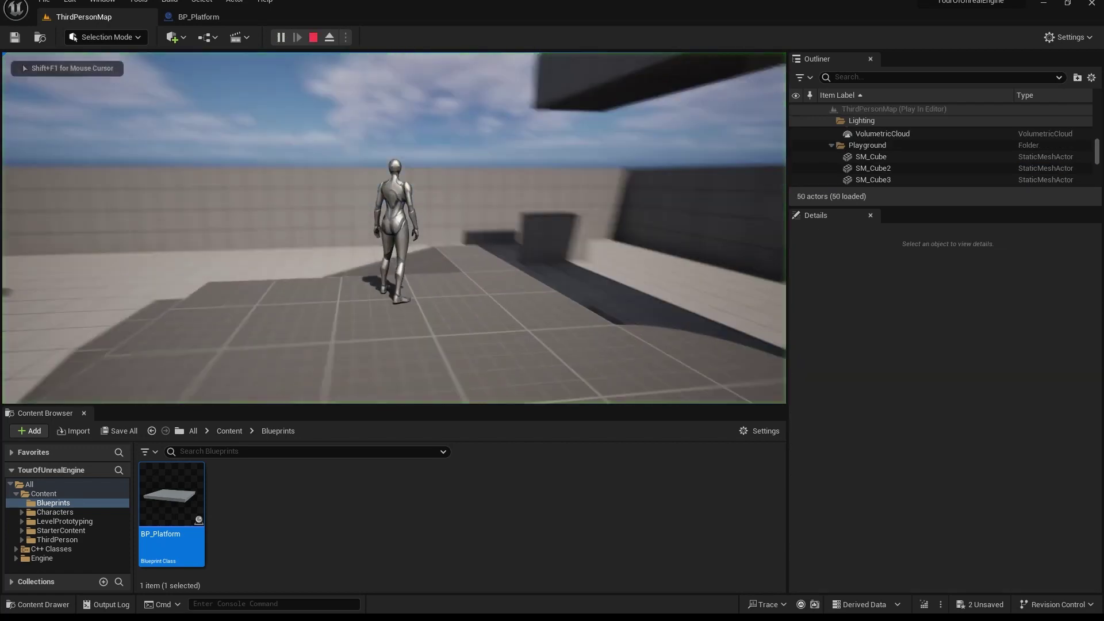
key(Escape)
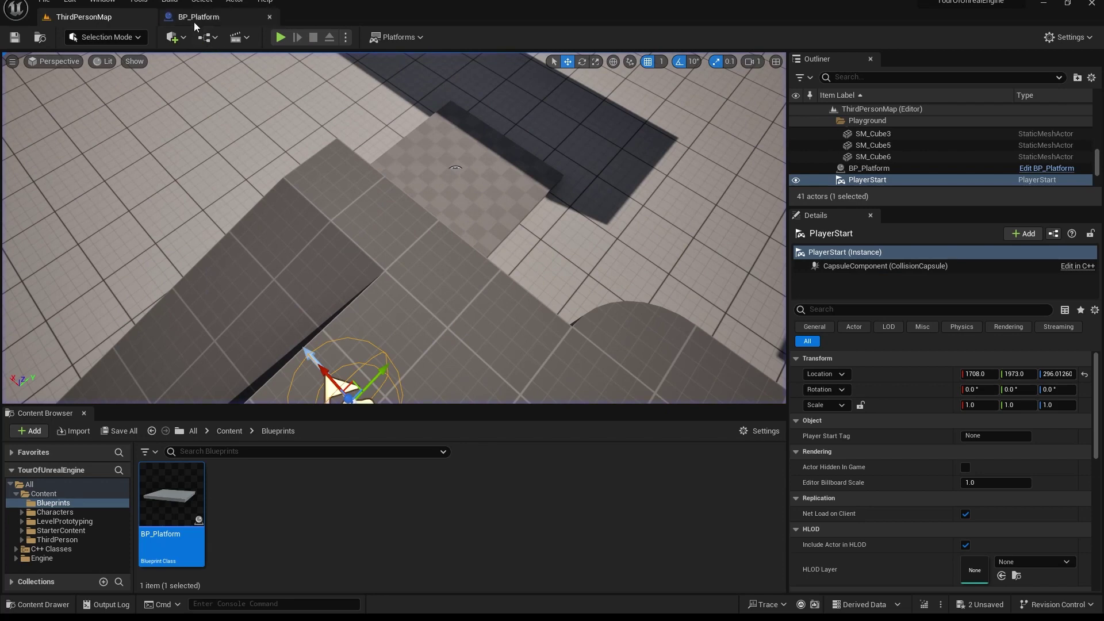
Step: In BP_Platform's Event Graph, add a Get Actor Location node and place it under Event Tick
click(196, 17)
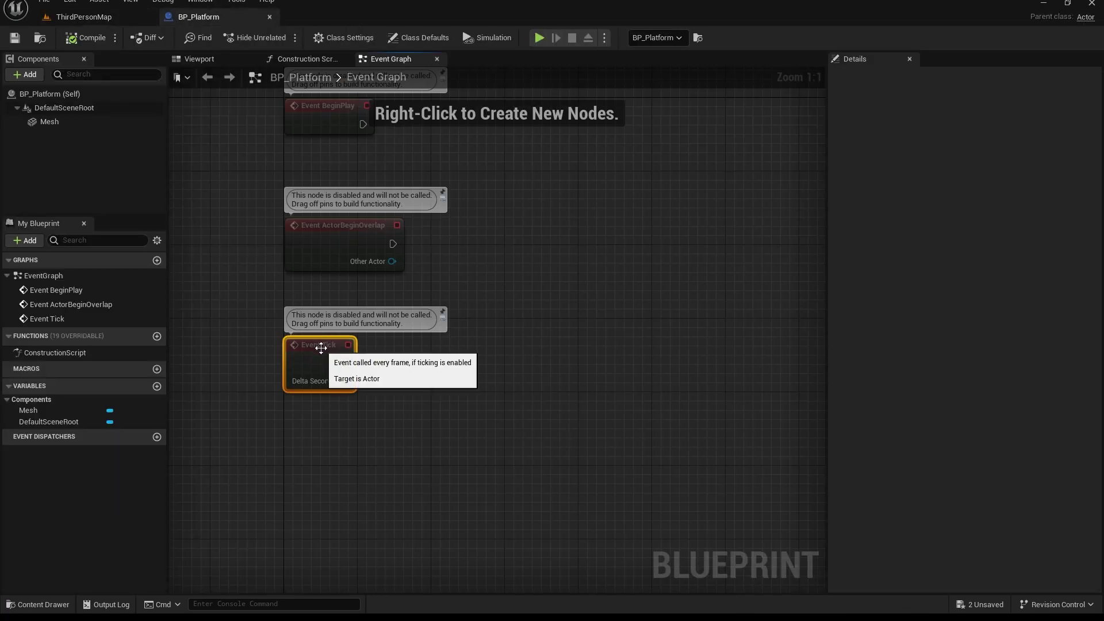
click(413, 382)
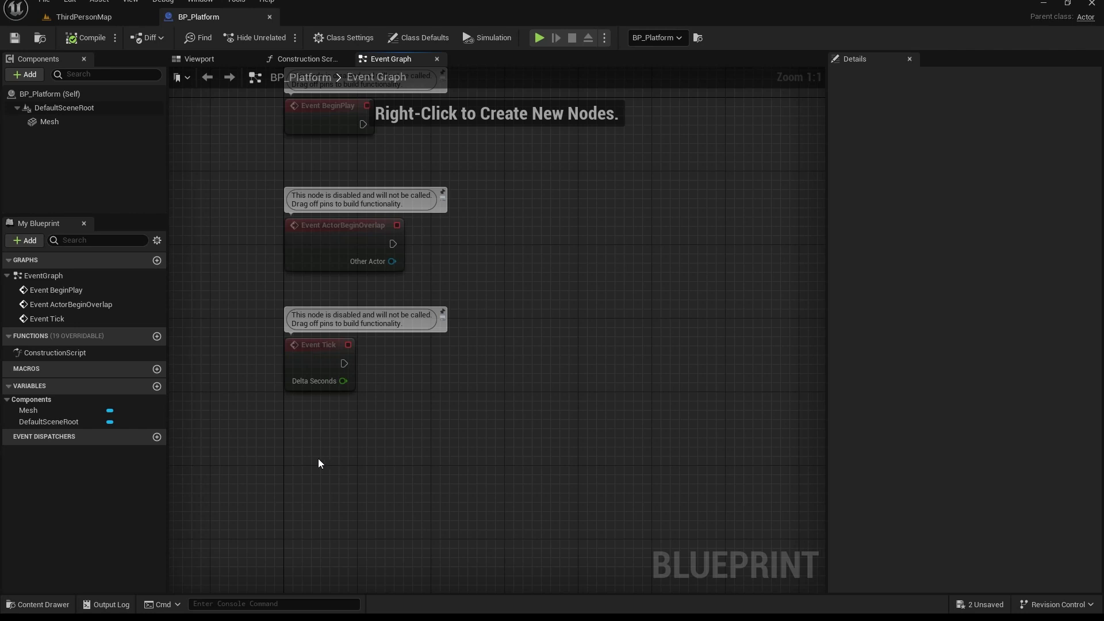
right_click(343, 446)
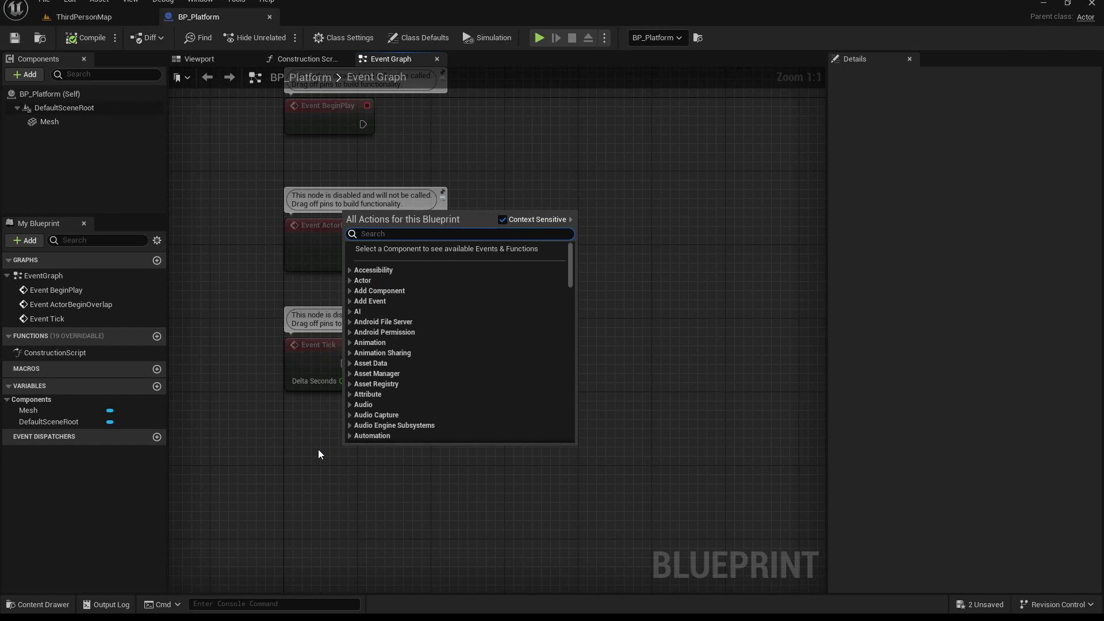
text(Get actor po)
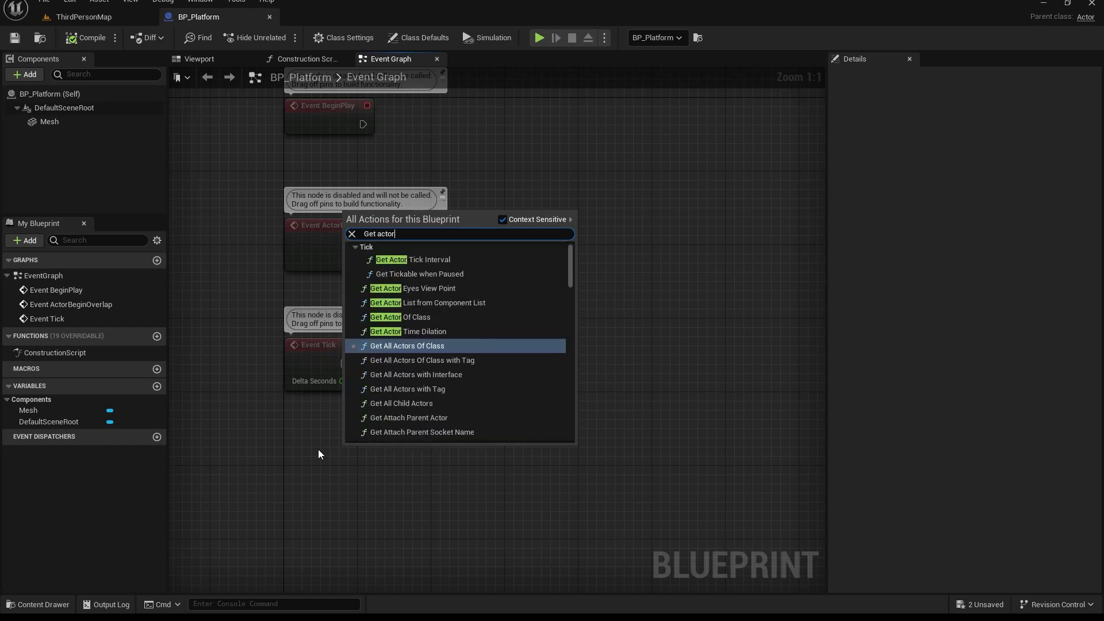
key(BackSpace)
key(BackSpace)
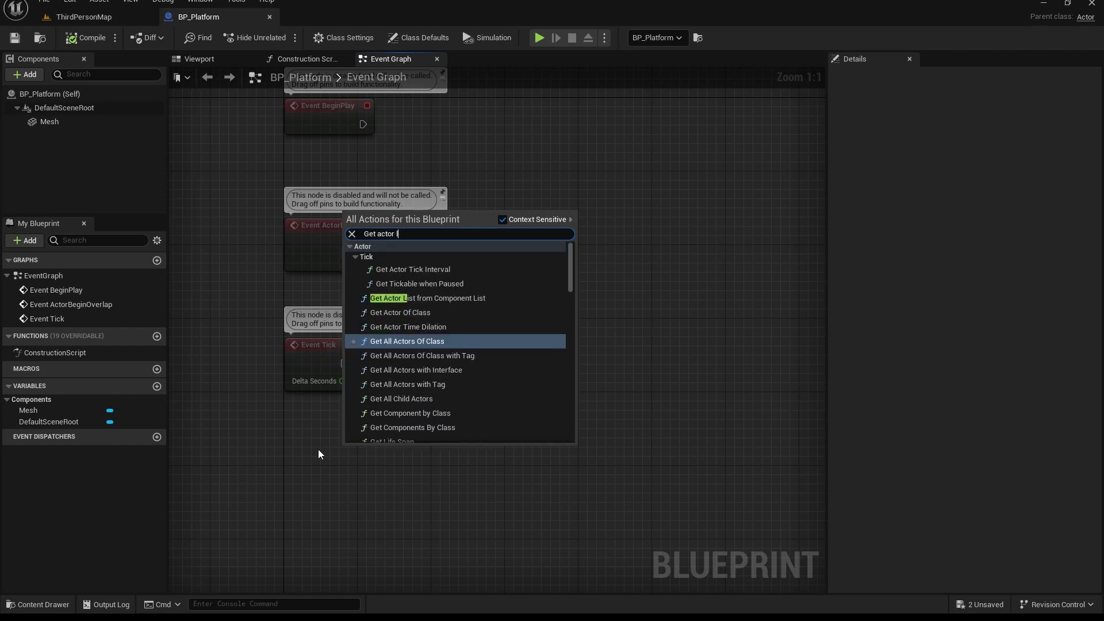
text(loc)
key(Return)
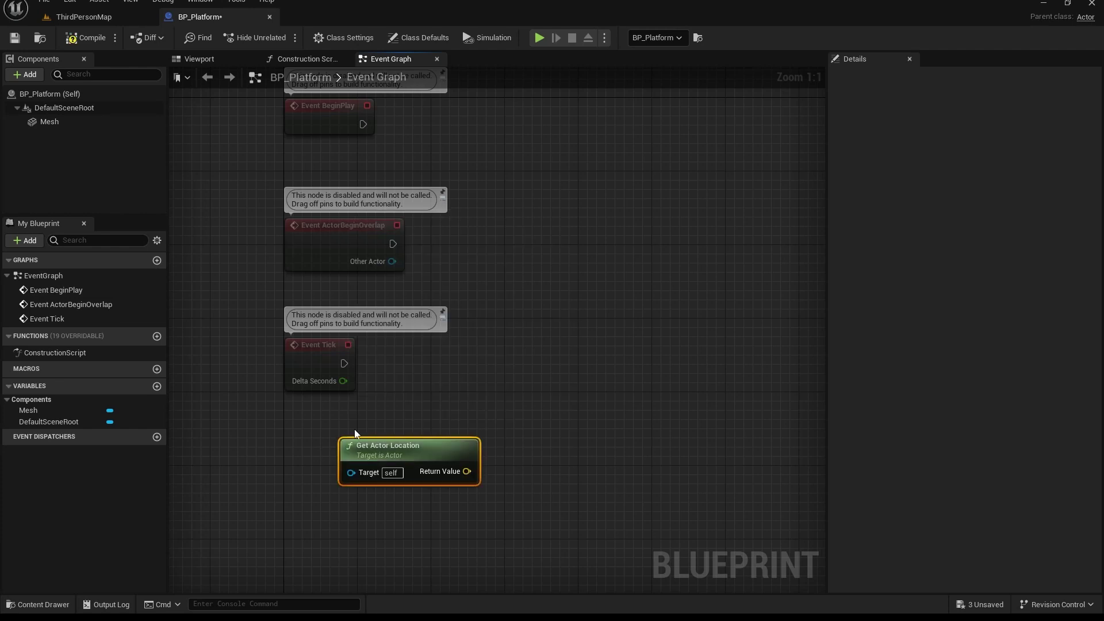
drag(377, 440, 396, 421)
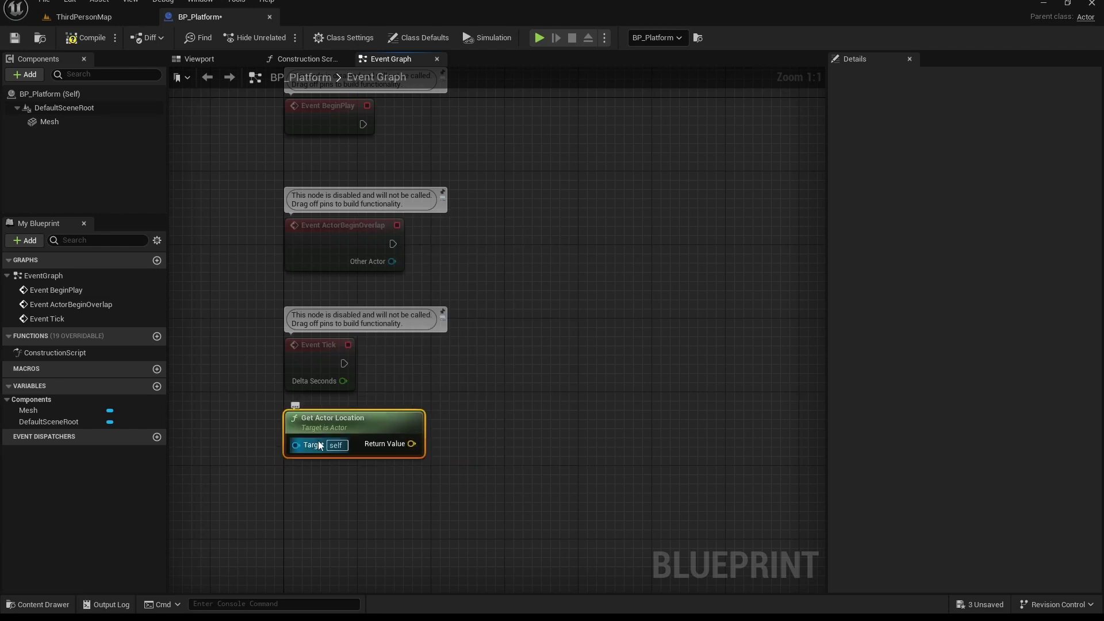
click(50, 93)
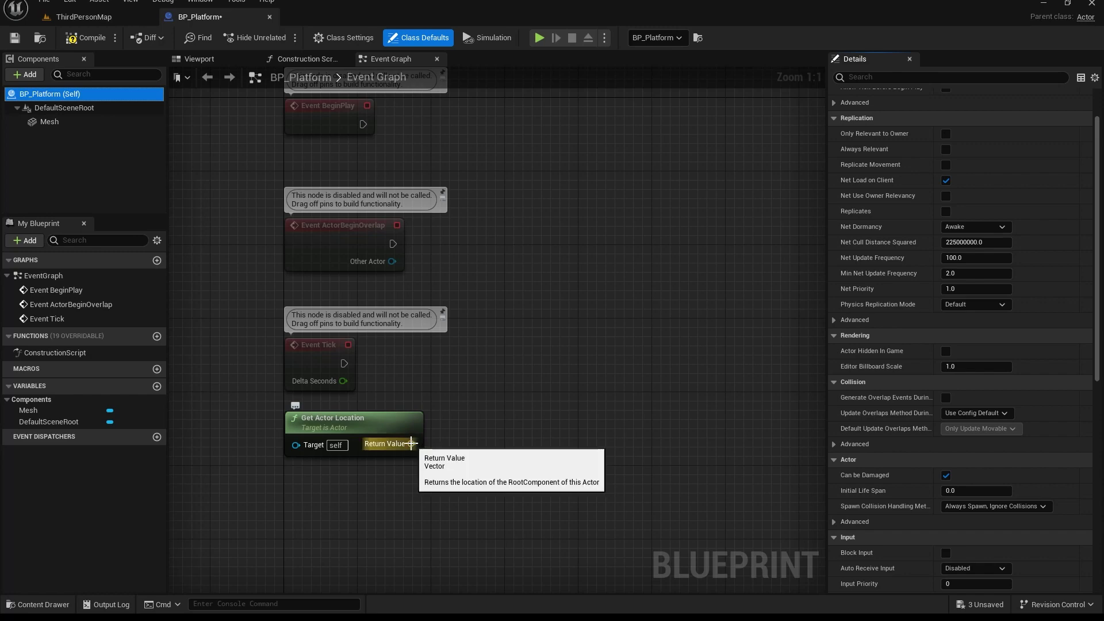
Step: Wire Get Actor Location's Return Value into a new vector Add node placed beside it
drag(410, 443, 477, 398)
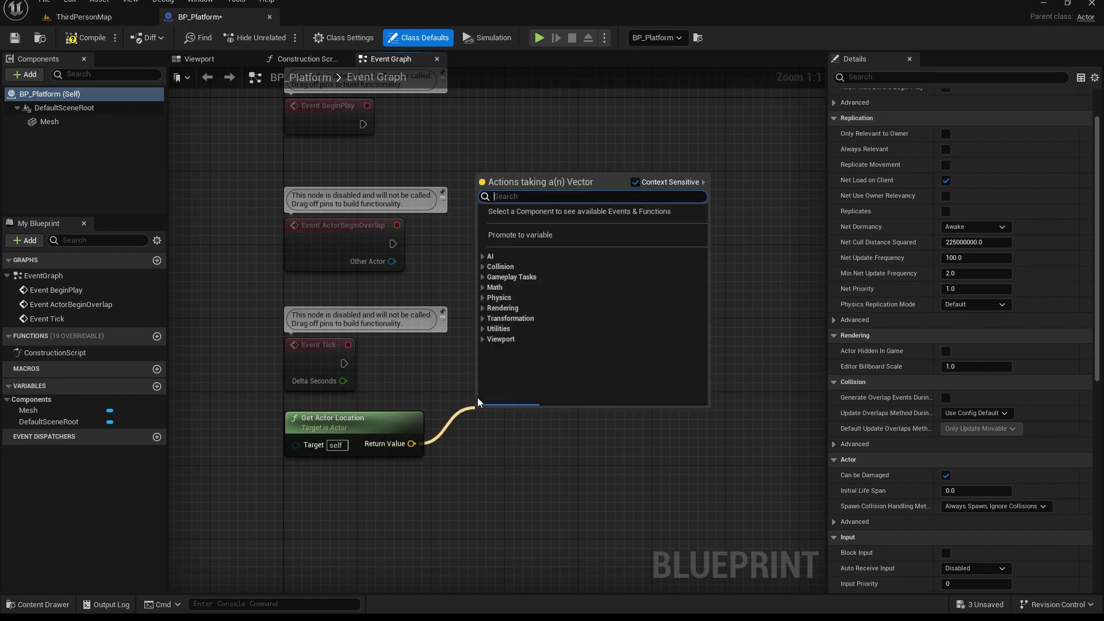
text(aadd)
key(BackSpace)
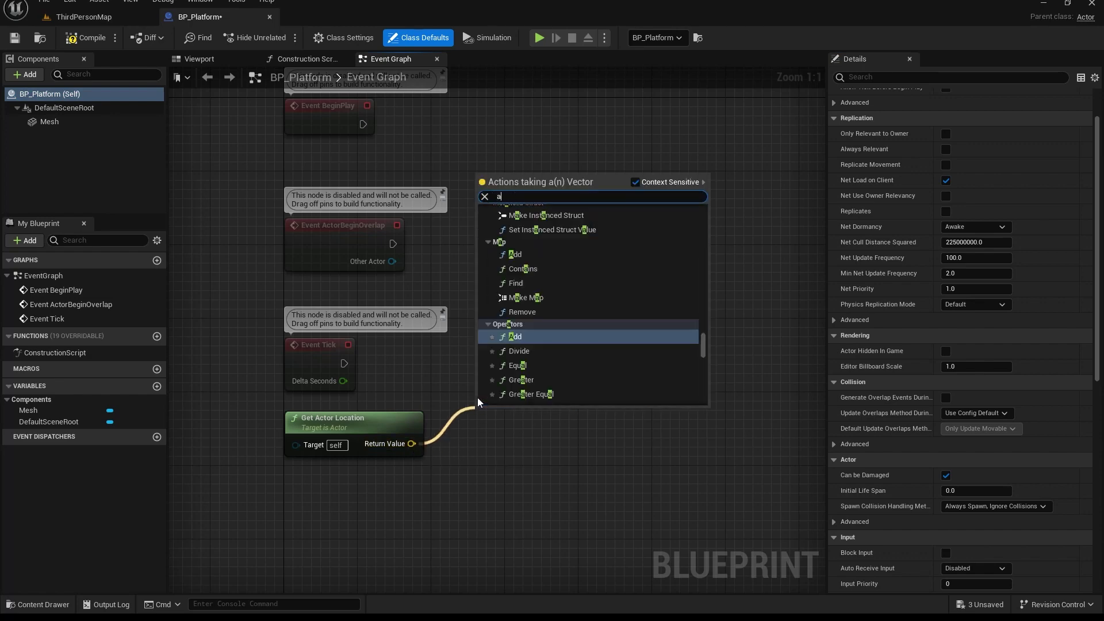
key(Return)
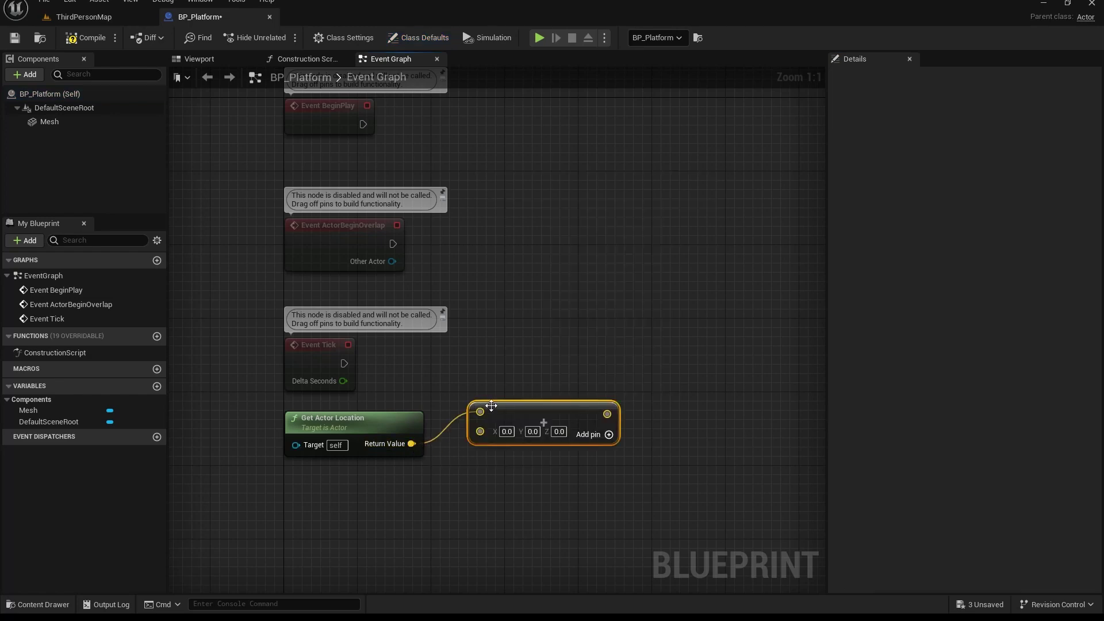
drag(491, 405, 481, 378)
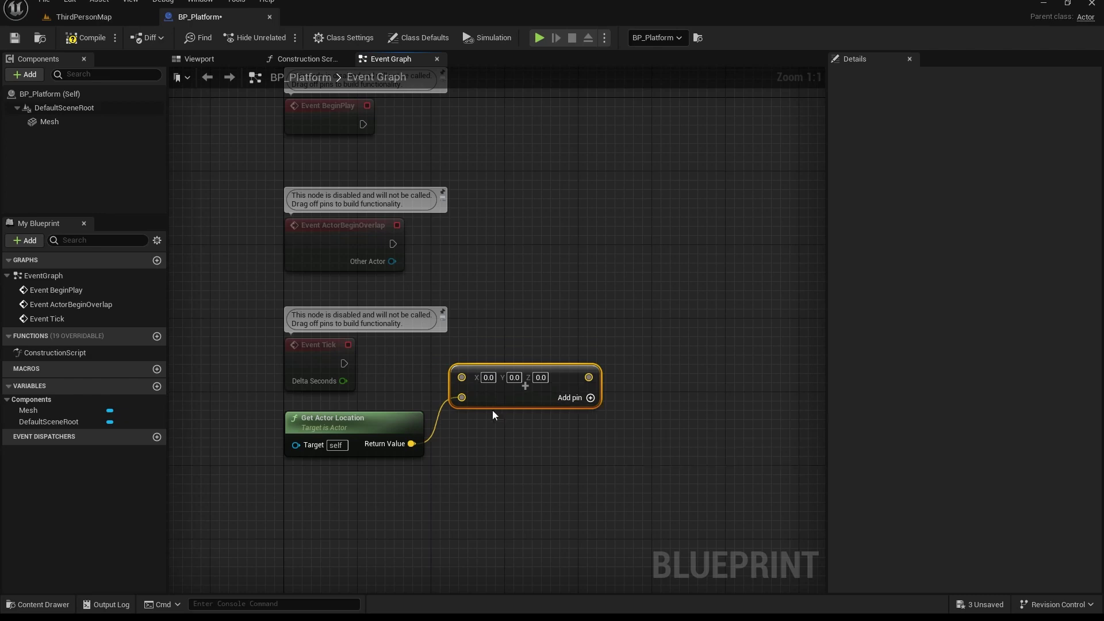
drag(493, 399, 491, 445)
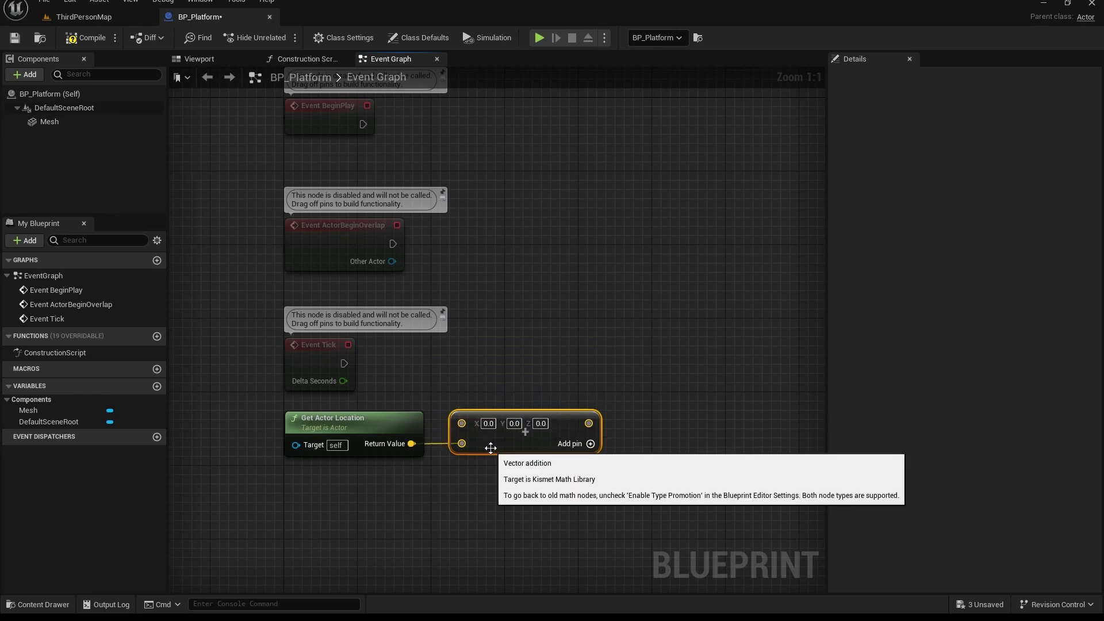
Step: Set the Add node's Z value to 0.05
click(540, 423)
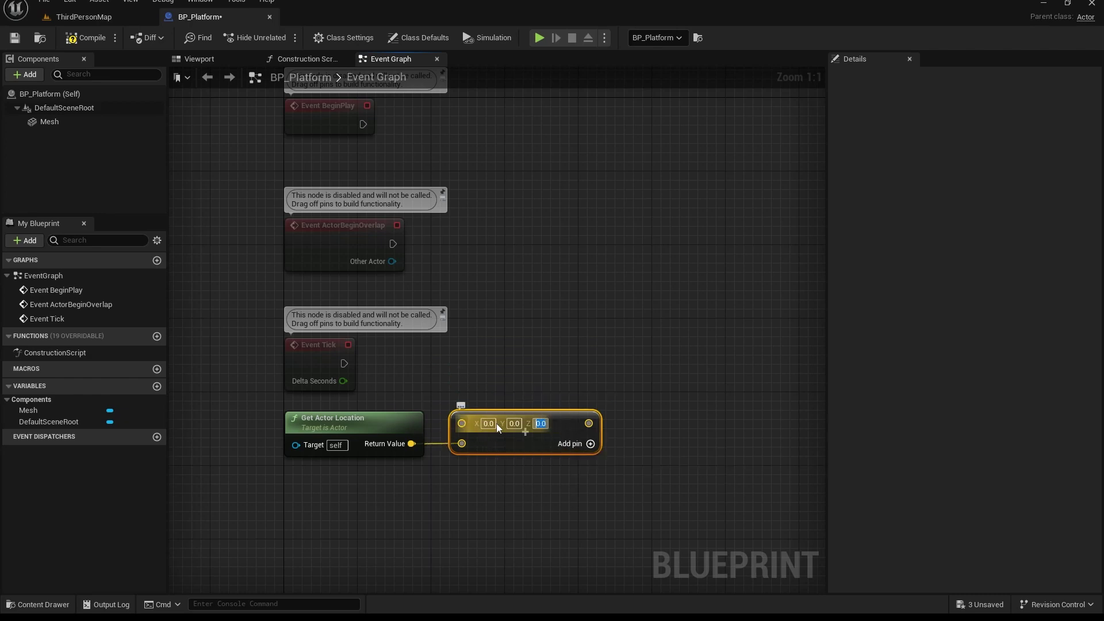
text(0.05)
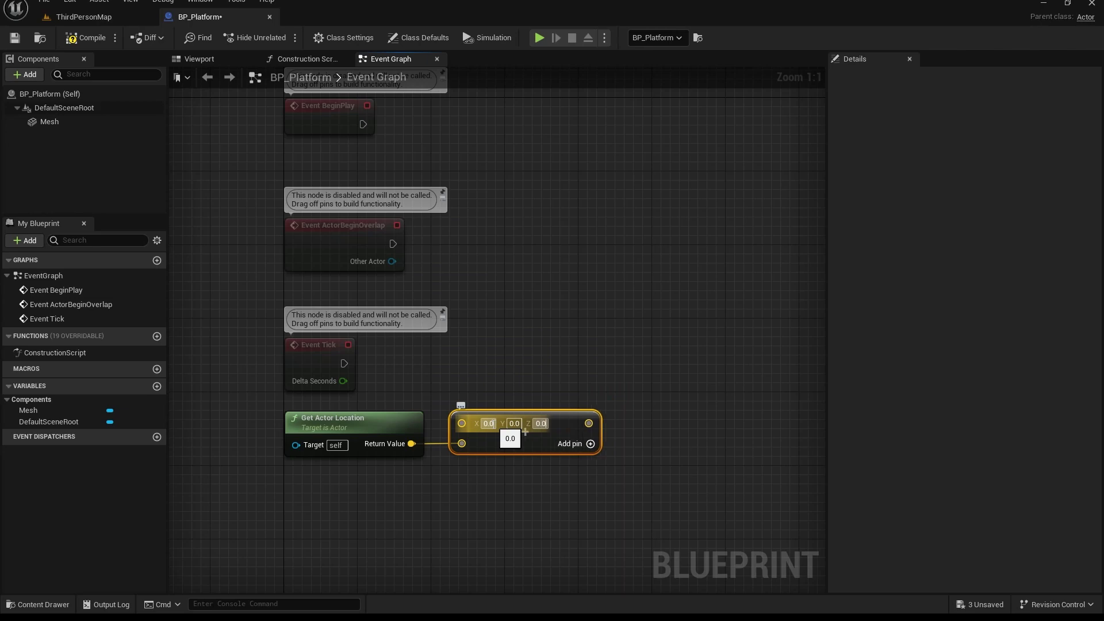
key(Return)
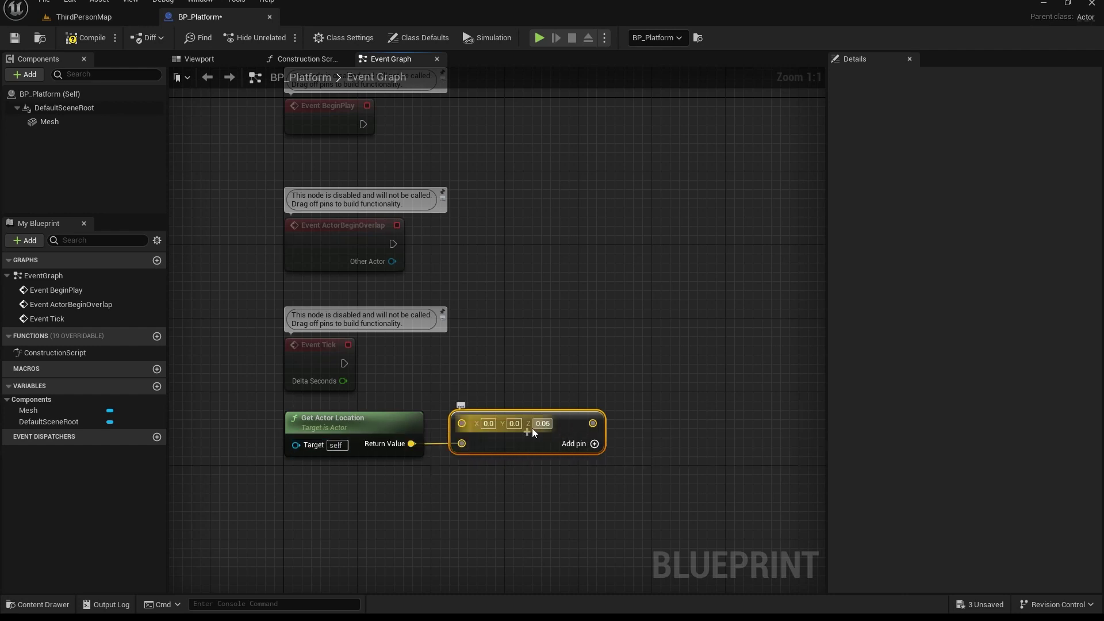
click(685, 428)
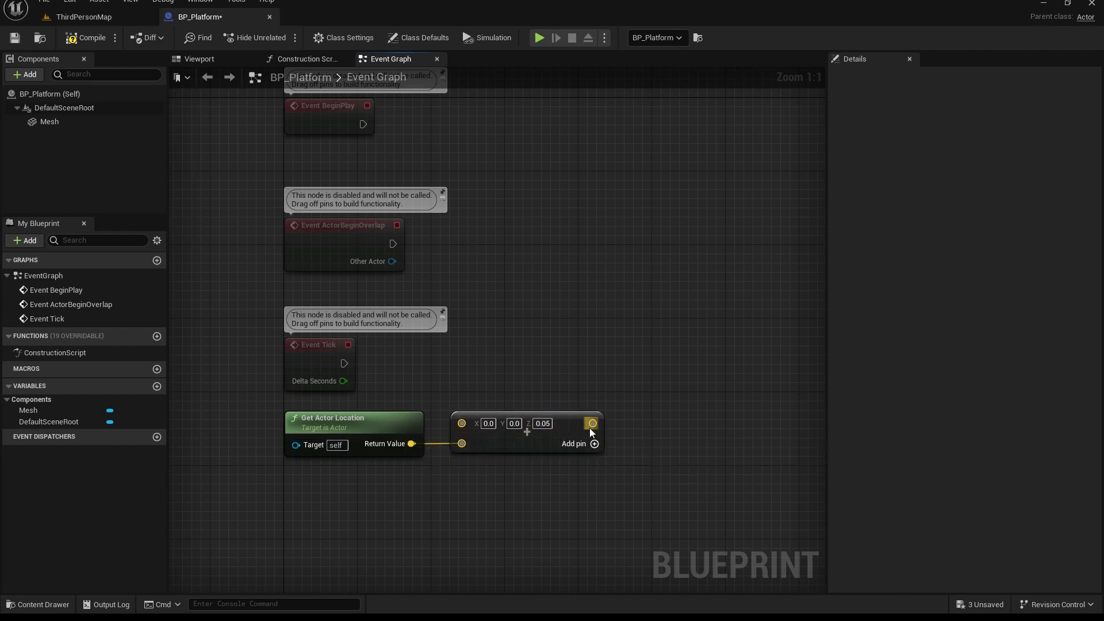
Step: Drive a Set Actor Location node from Event Tick with the Add result as New Location, then compile
drag(344, 364, 647, 351)
text(set actor loc)
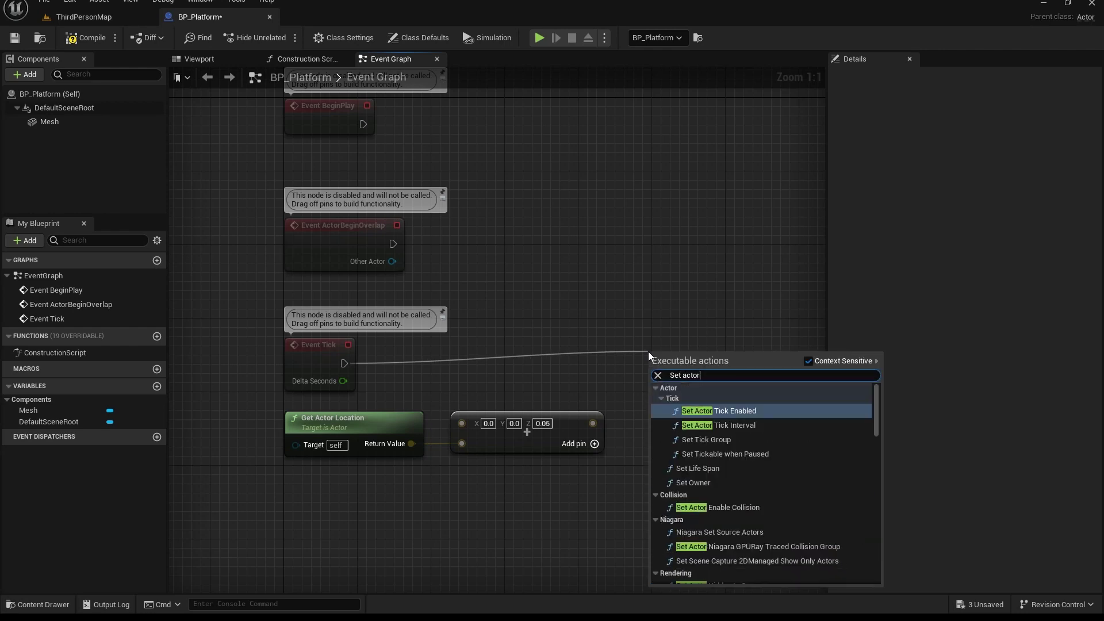
key(Down)
key(Down)
key(Return)
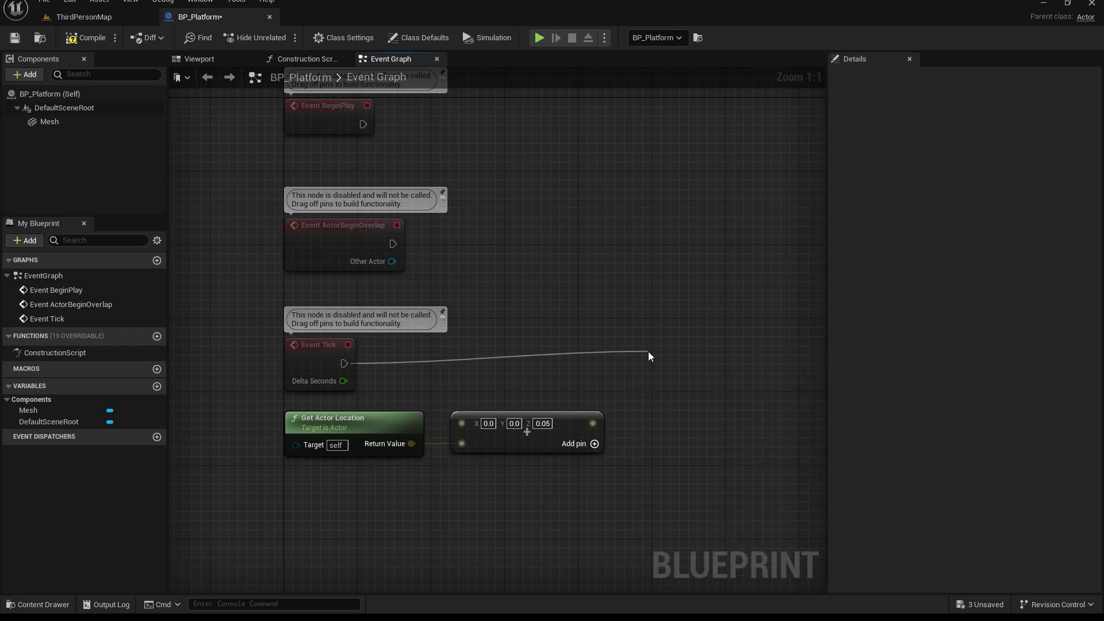
drag(698, 344, 691, 332)
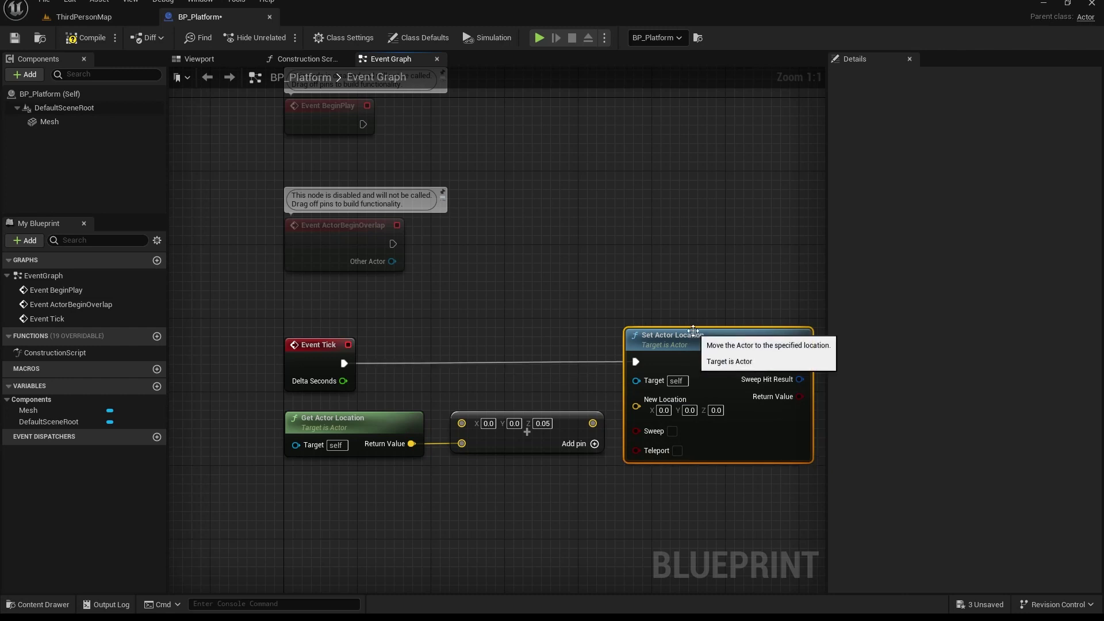
drag(593, 423, 637, 406)
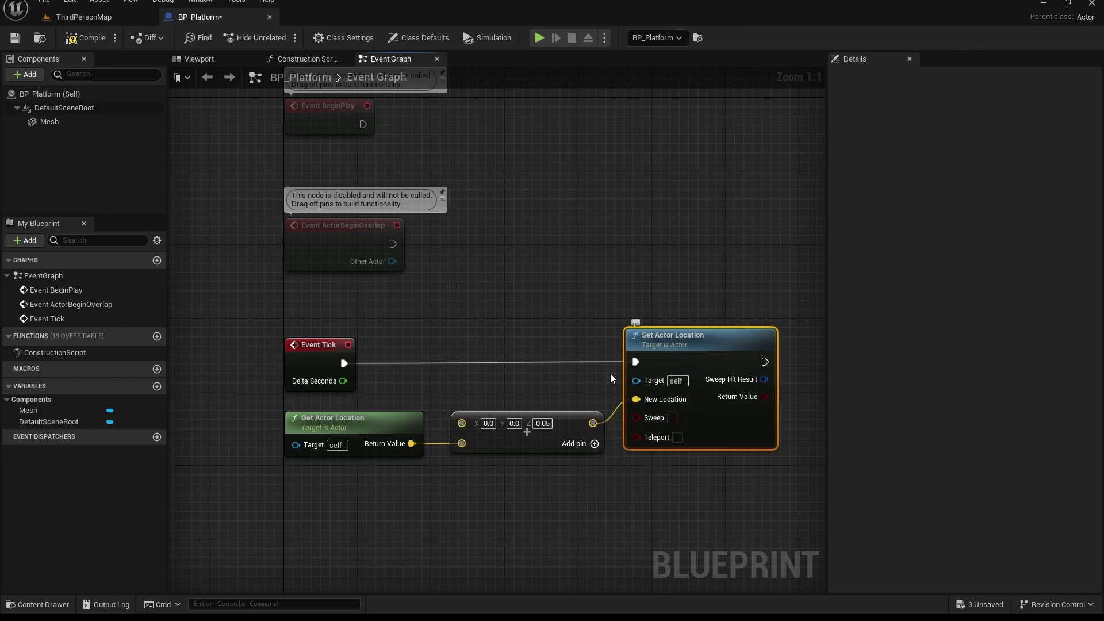
click(85, 38)
Step: Save BP_Platform and play-test ThirdPersonMap, walking the character onto the platform
click(15, 38)
click(80, 17)
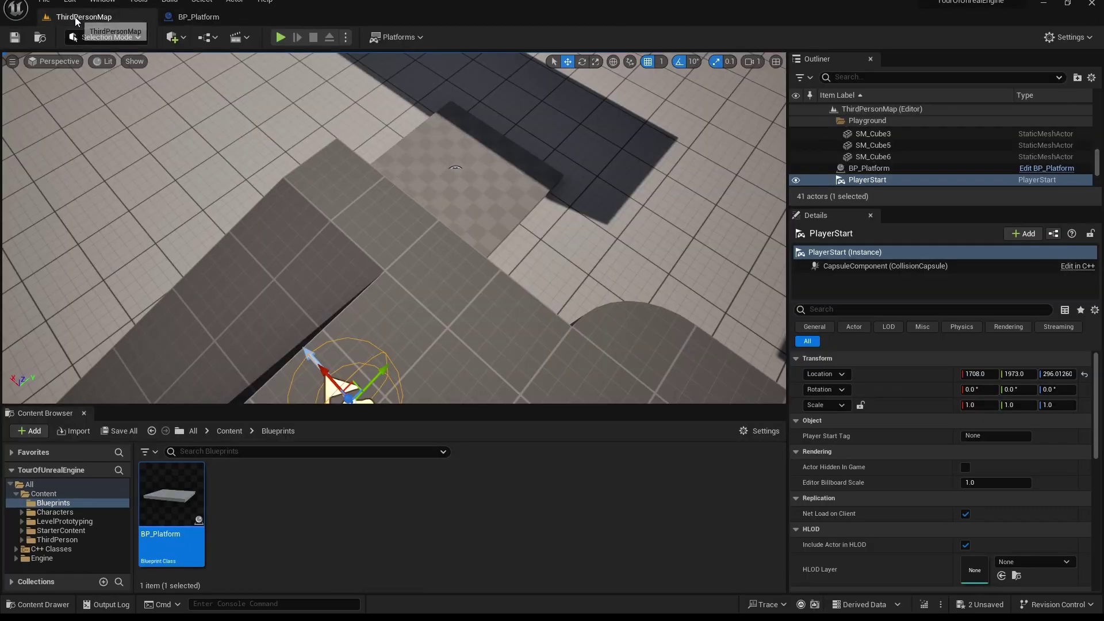
click(280, 37)
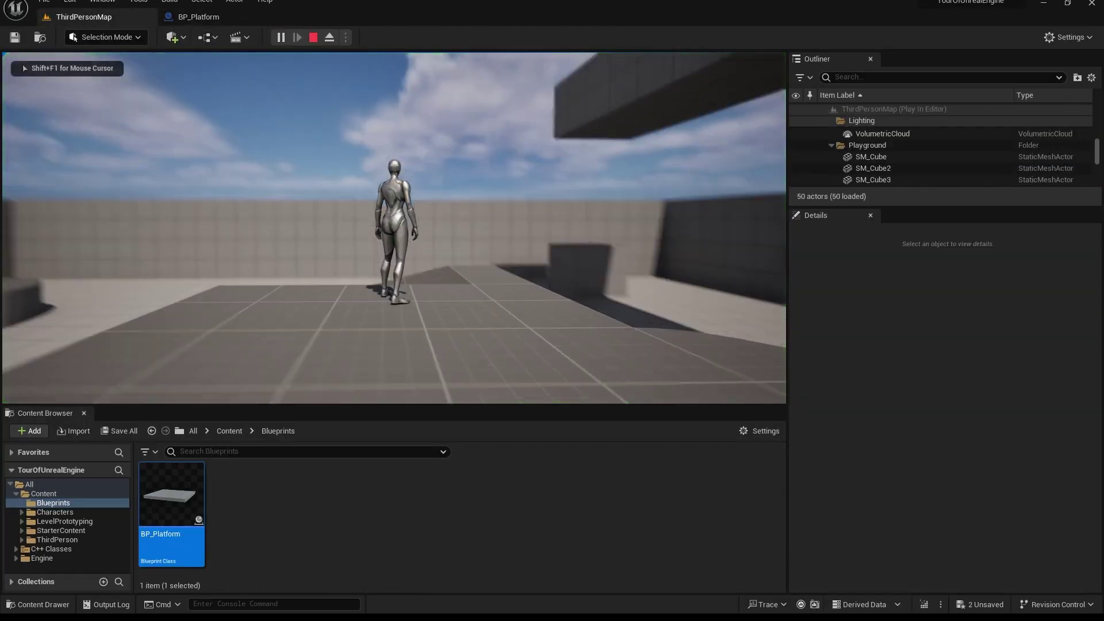
key(w)
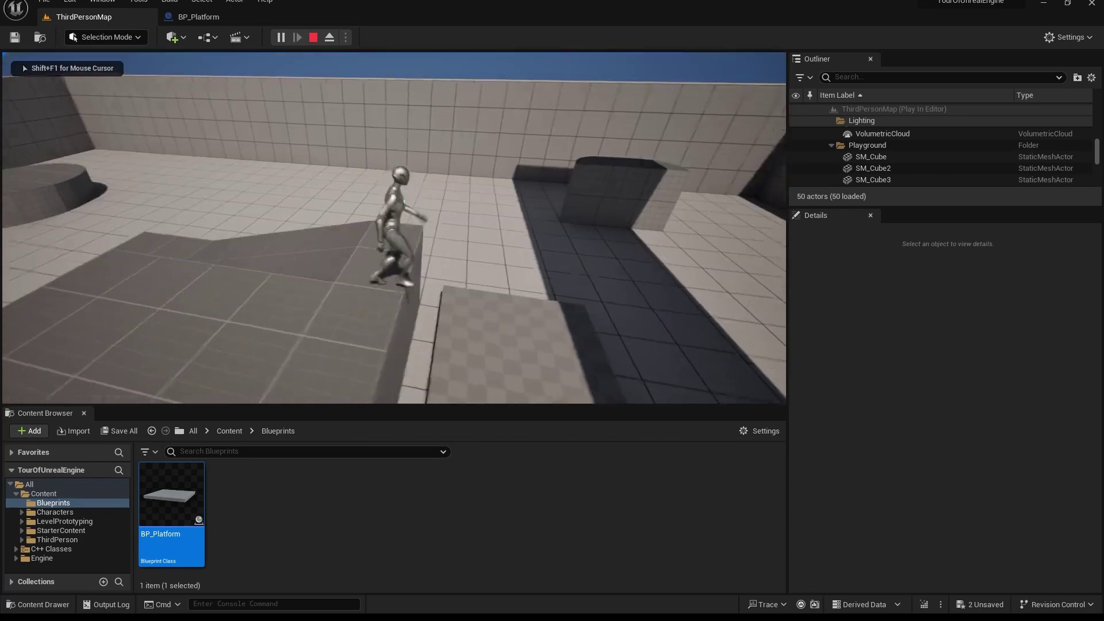
key(s)
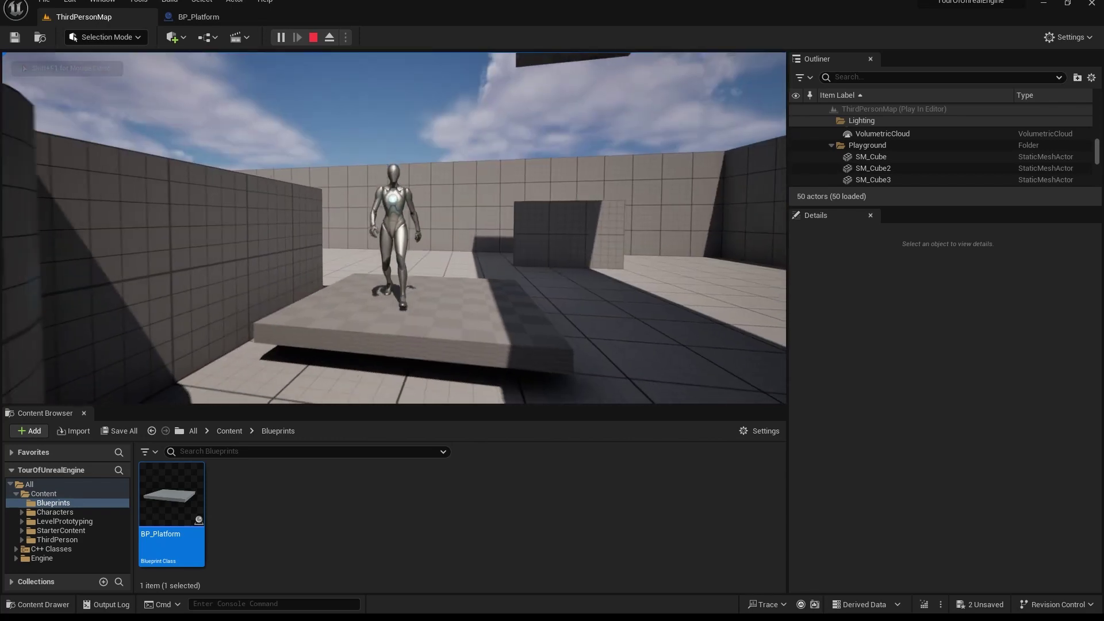
Step: End the play session and select the platform in the viewport
key(Escape)
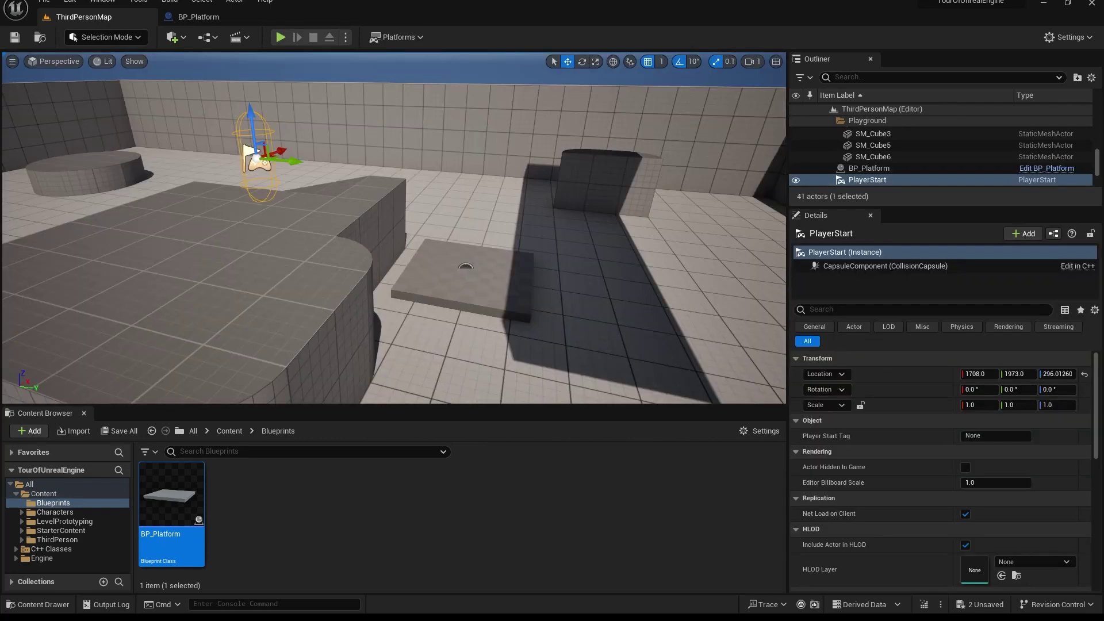
click(484, 298)
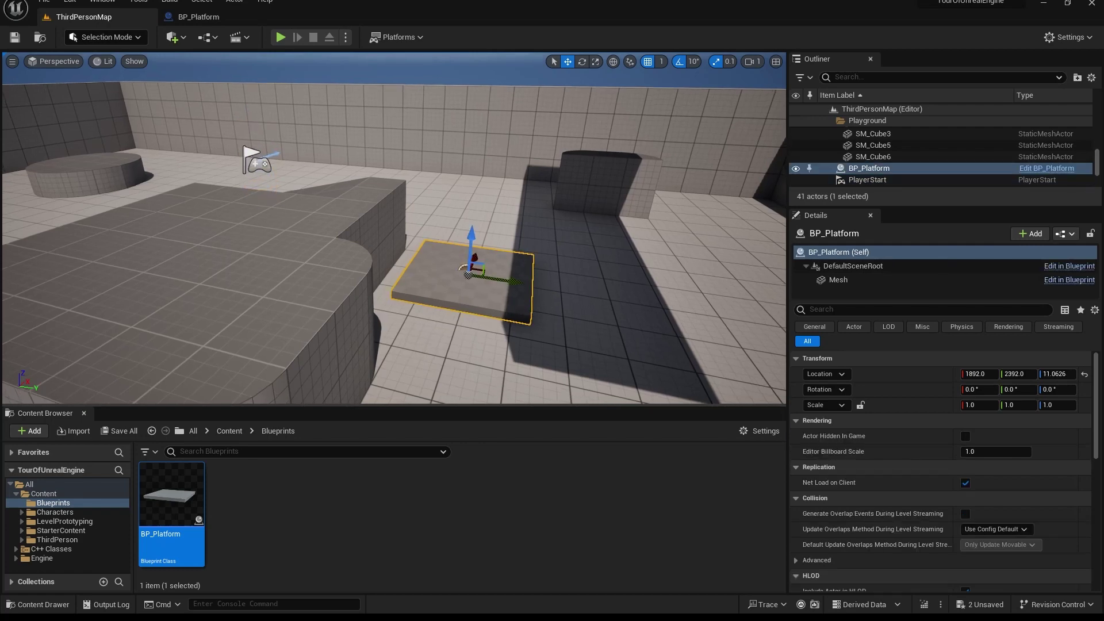
right_drag(498, 202, 498, 202)
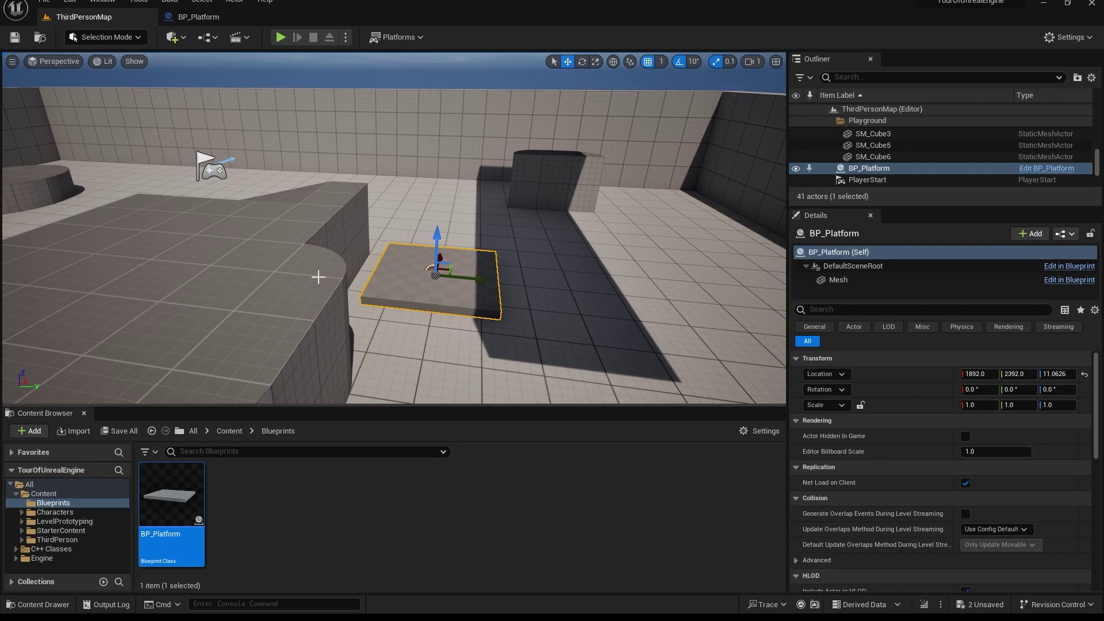
Step: Move Get Actor Location lower and split the Add node's first vector input into X, Y, Z
click(198, 16)
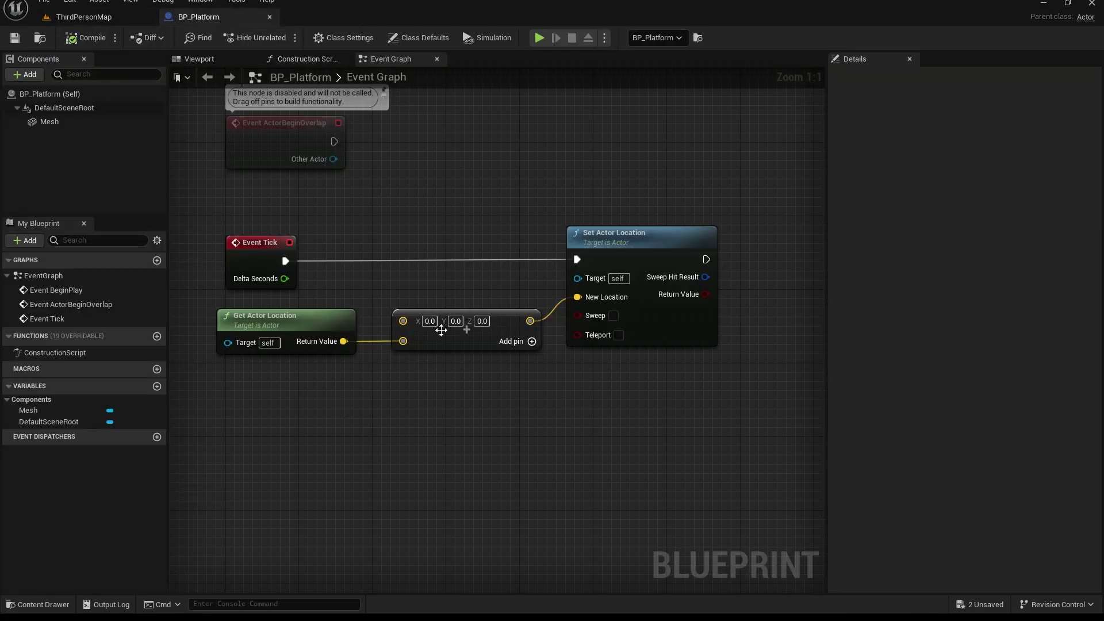
click(481, 321)
drag(298, 322, 307, 423)
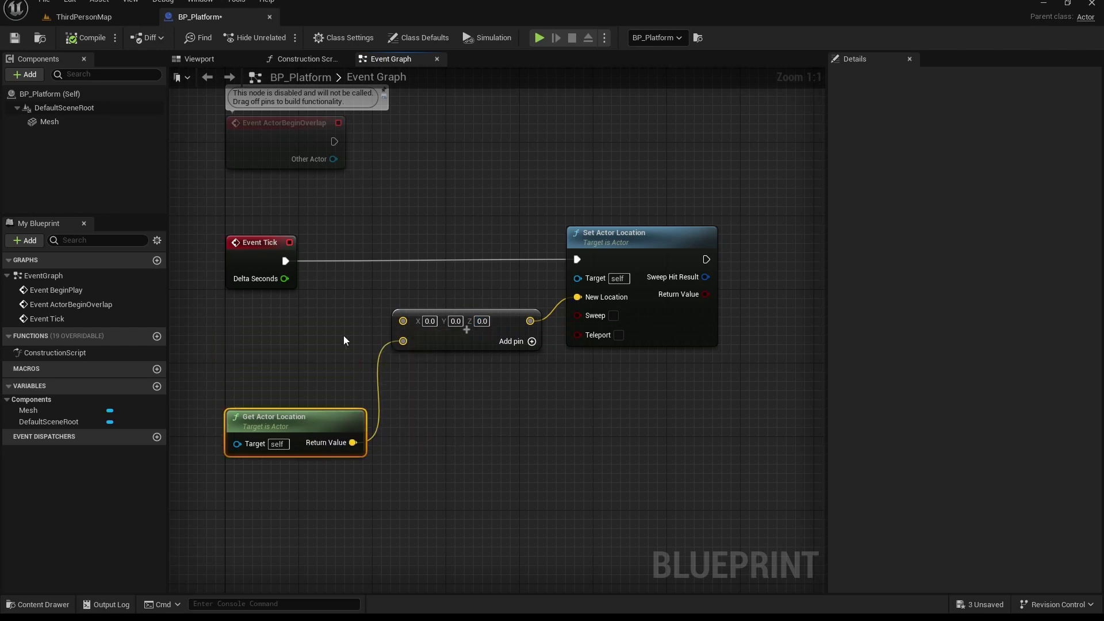
right_click(404, 320)
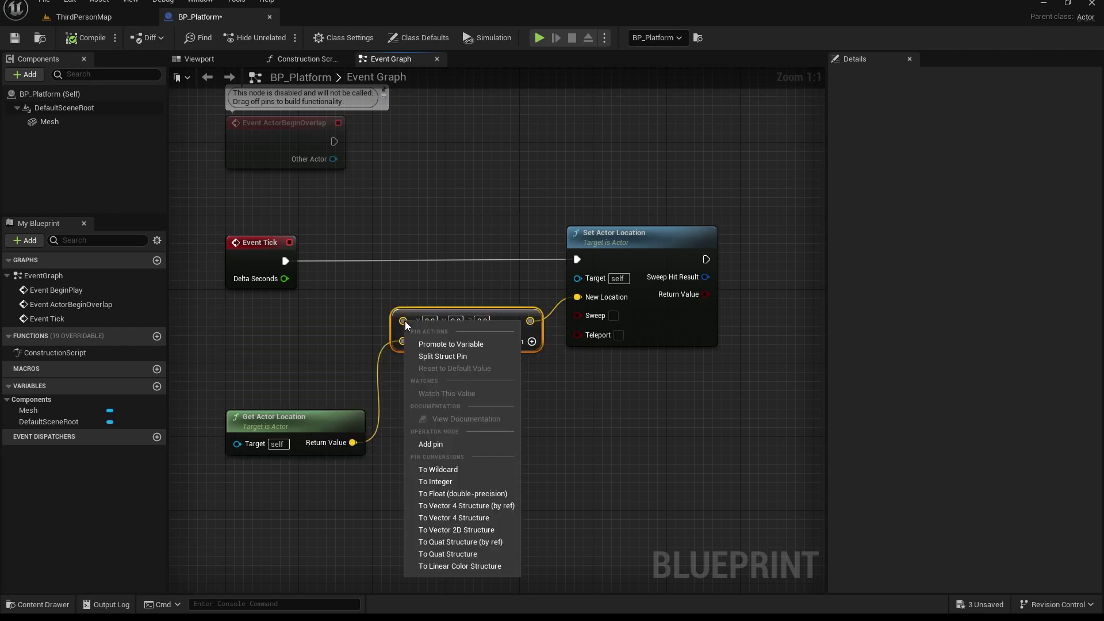
click(451, 357)
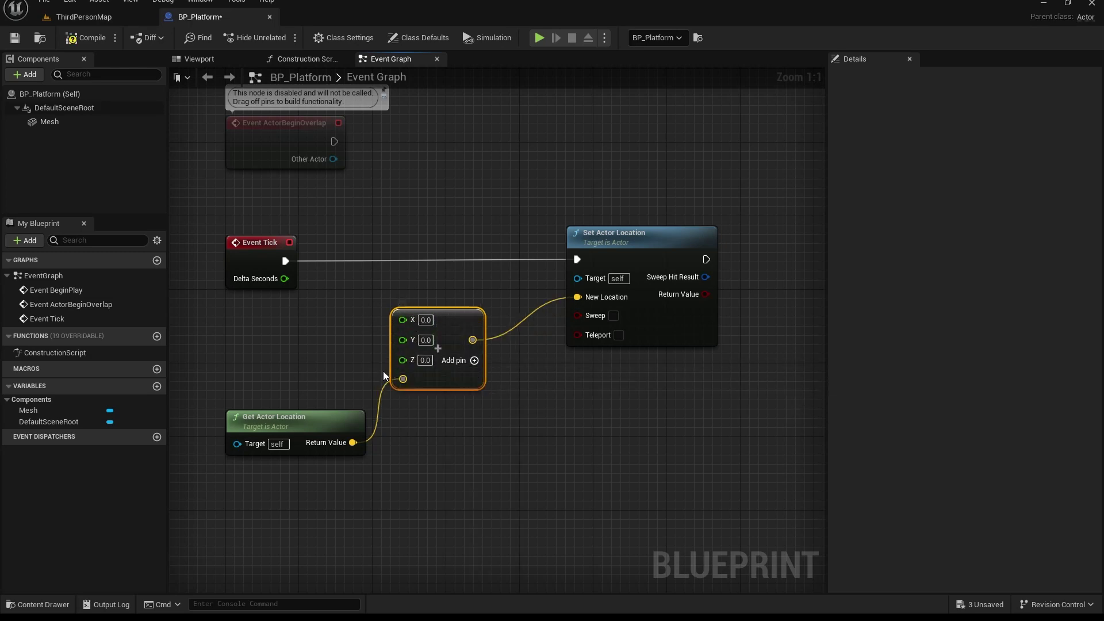
Step: Create a float variable named Speed and wire its getter into the Add node's Z input
click(156, 387)
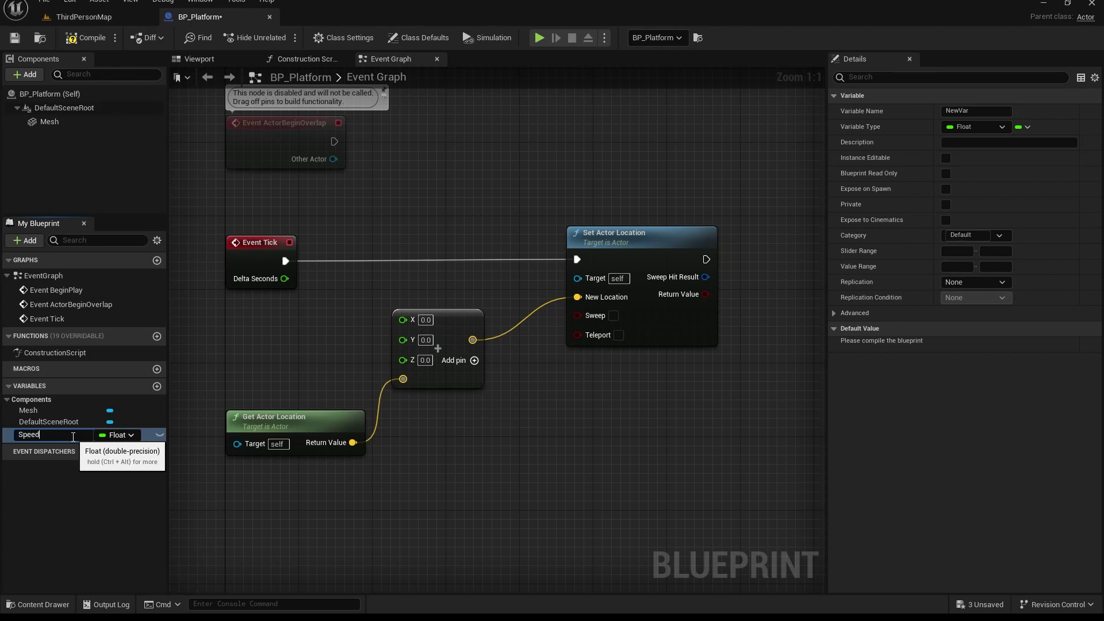
key(Return)
drag(29, 437, 402, 359)
click(260, 365)
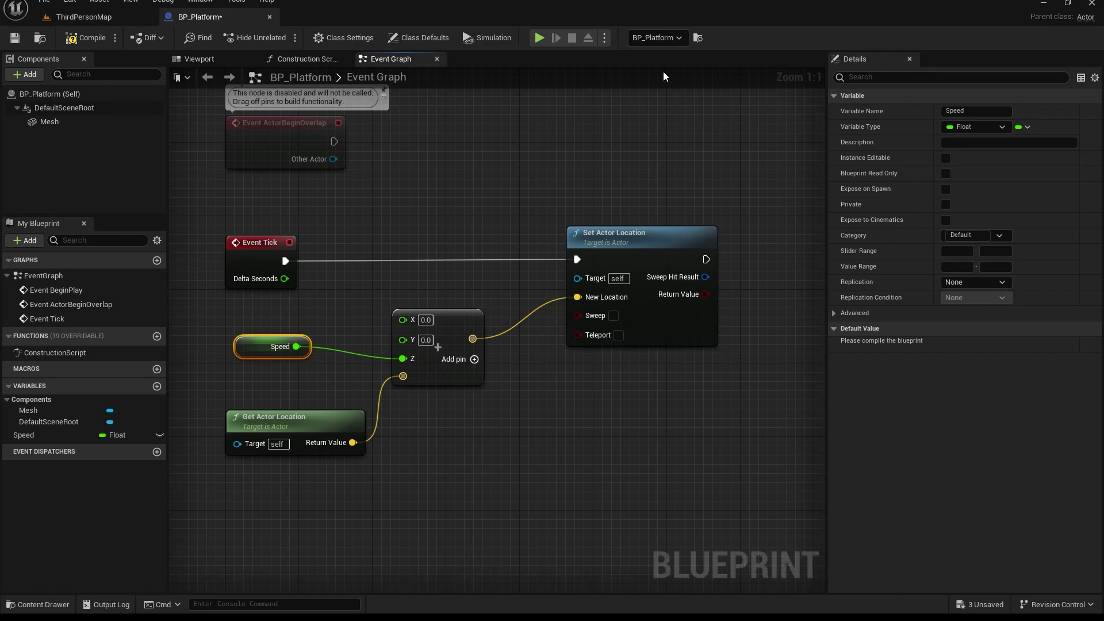
Step: Compile, make Speed Instance Editable, save BP_Platform and return to ThirdPersonMap
click(87, 40)
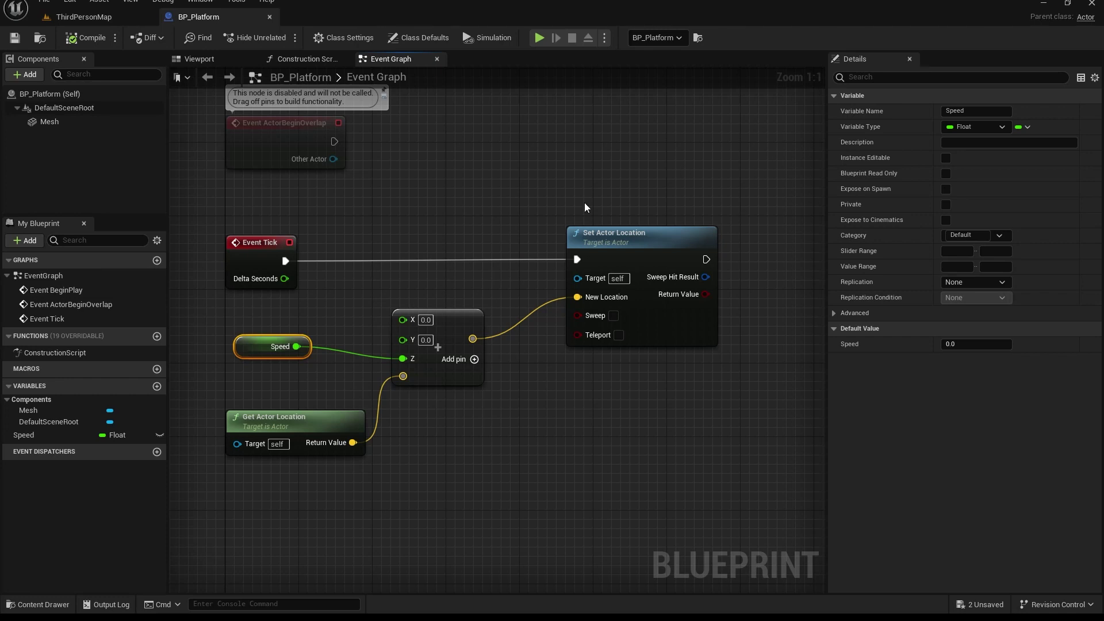
click(946, 158)
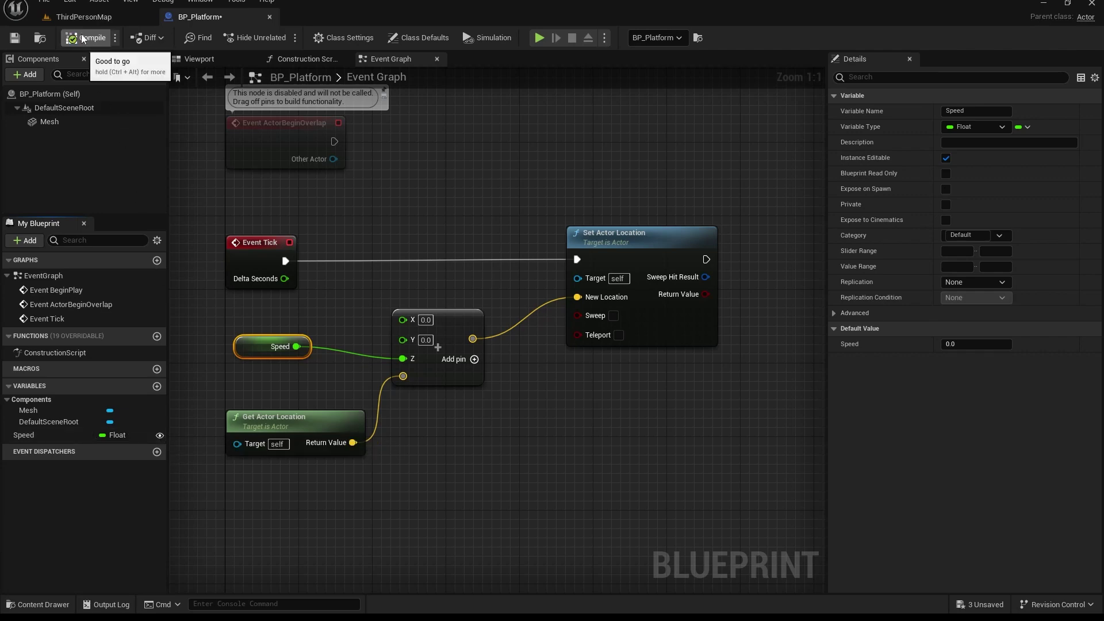
click(16, 38)
click(88, 16)
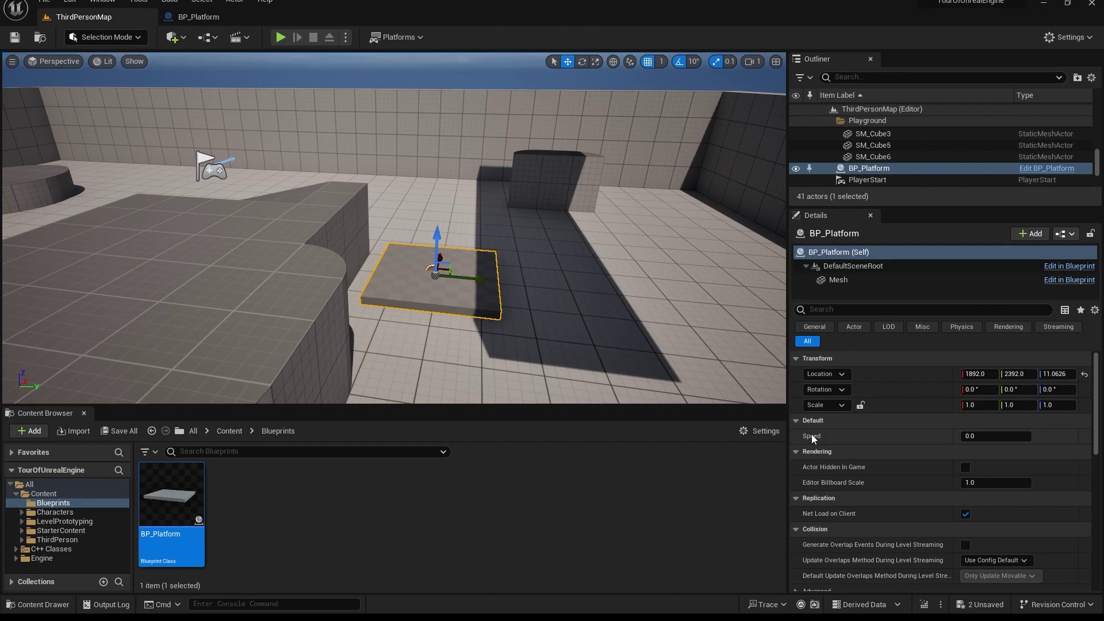
Step: Assign Speed to a Movement category, save BP_Platform, and go back to the level
click(182, 21)
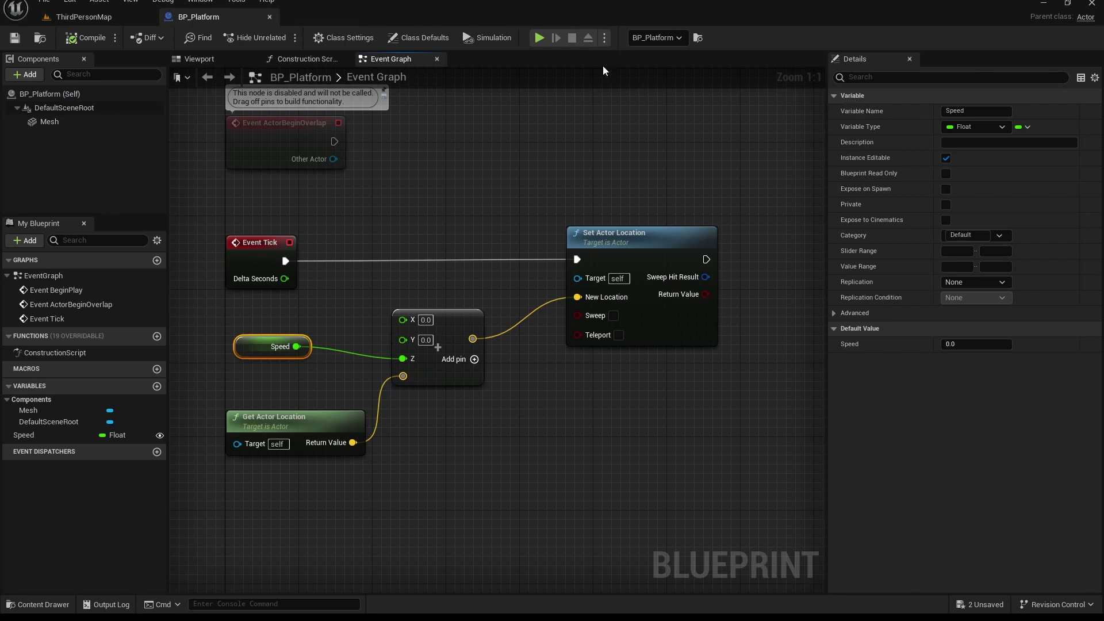
click(35, 435)
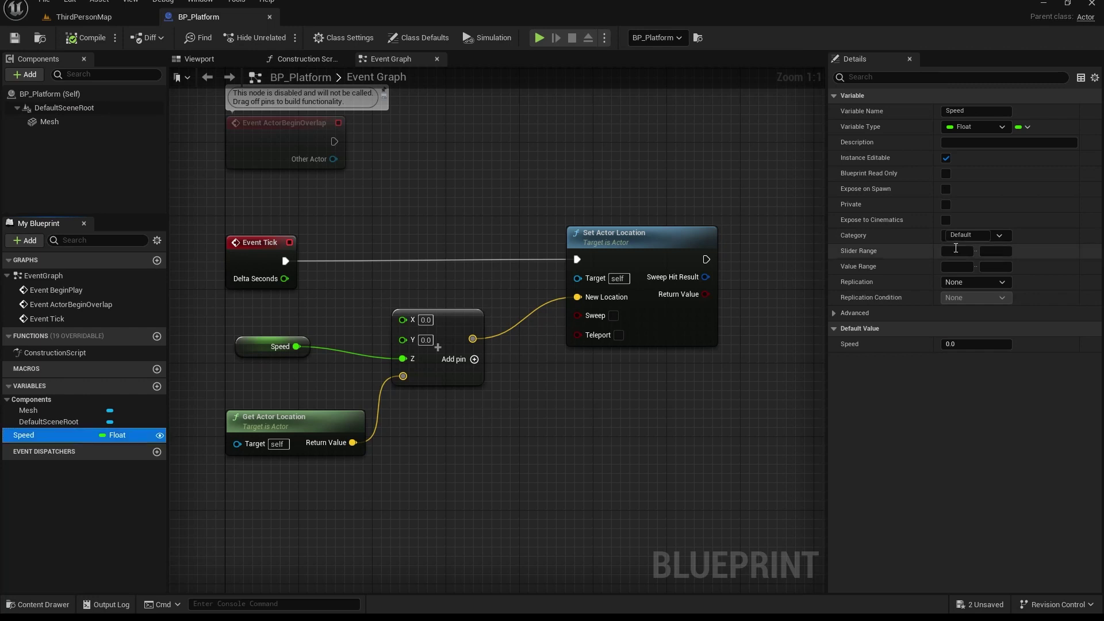
click(974, 236)
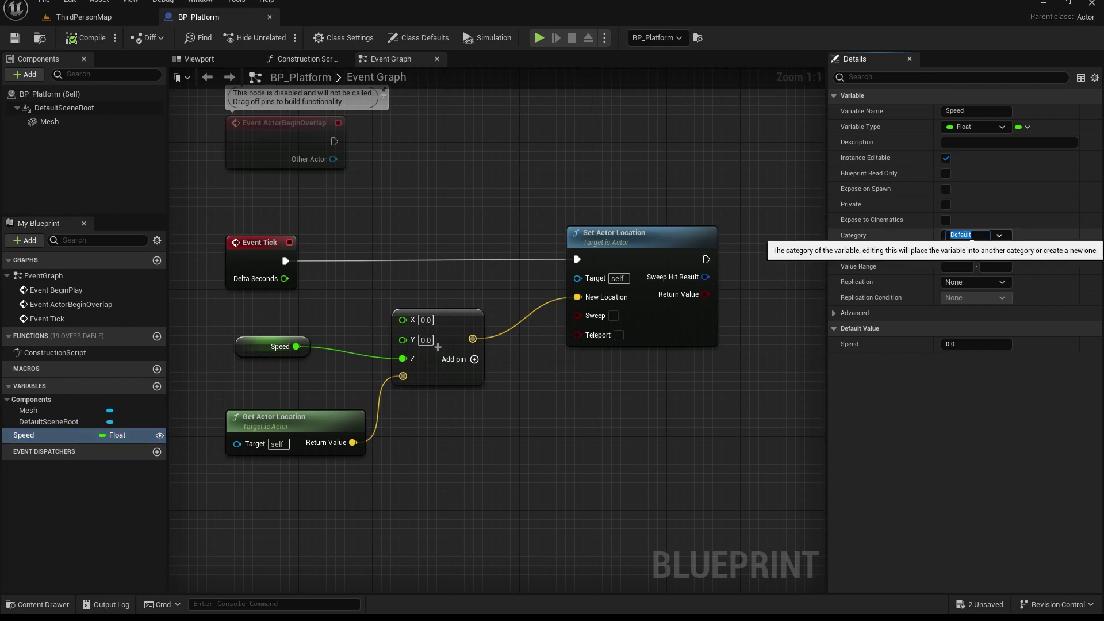
text(Movement)
key(Return)
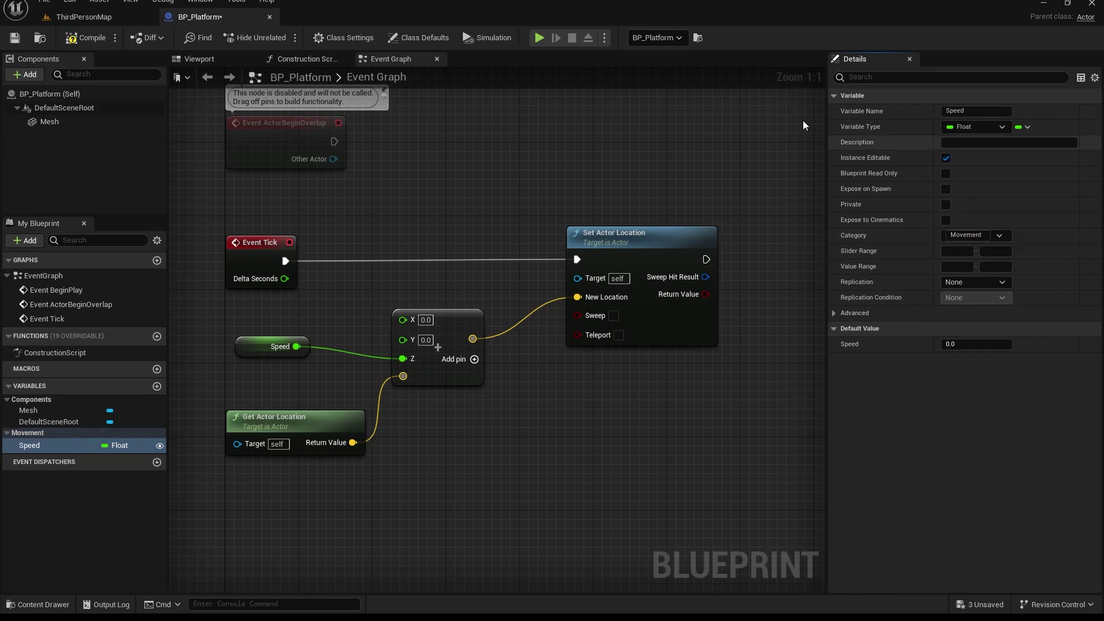
click(15, 37)
click(55, 21)
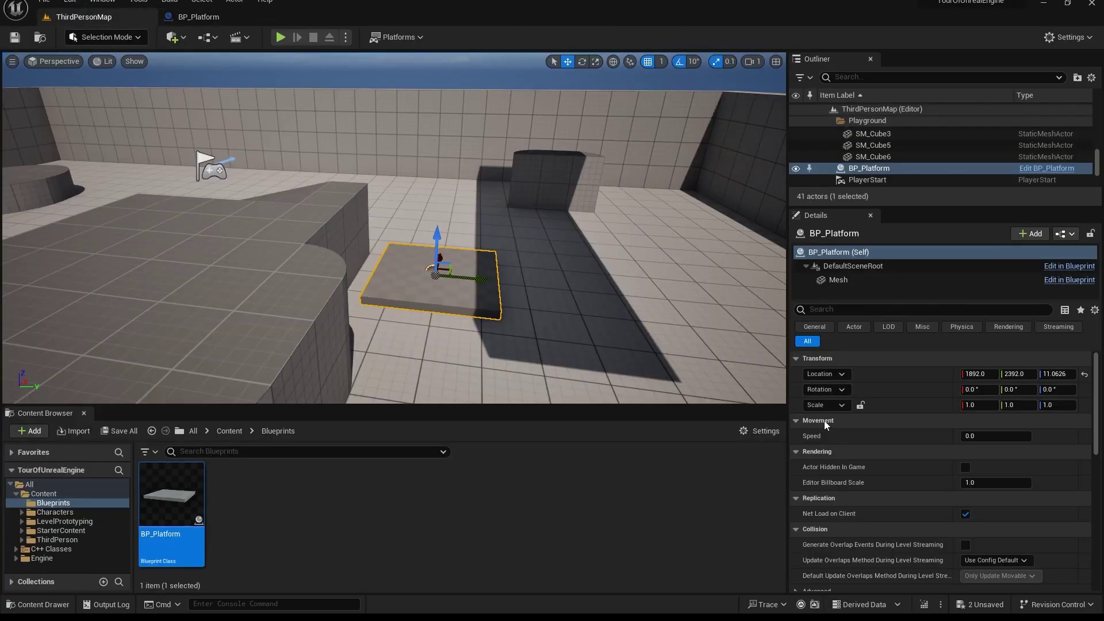
Step: Set the placed platform's Speed to 1.5 and play-test it, riding the platform and jumping onto a block
click(982, 436)
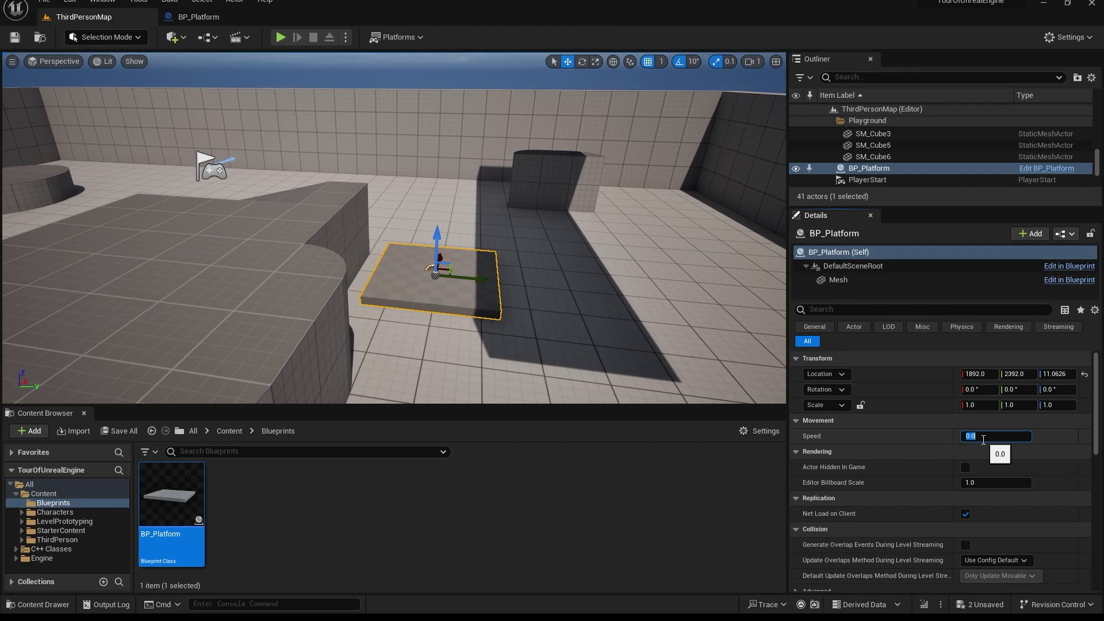
key(Return)
click(279, 37)
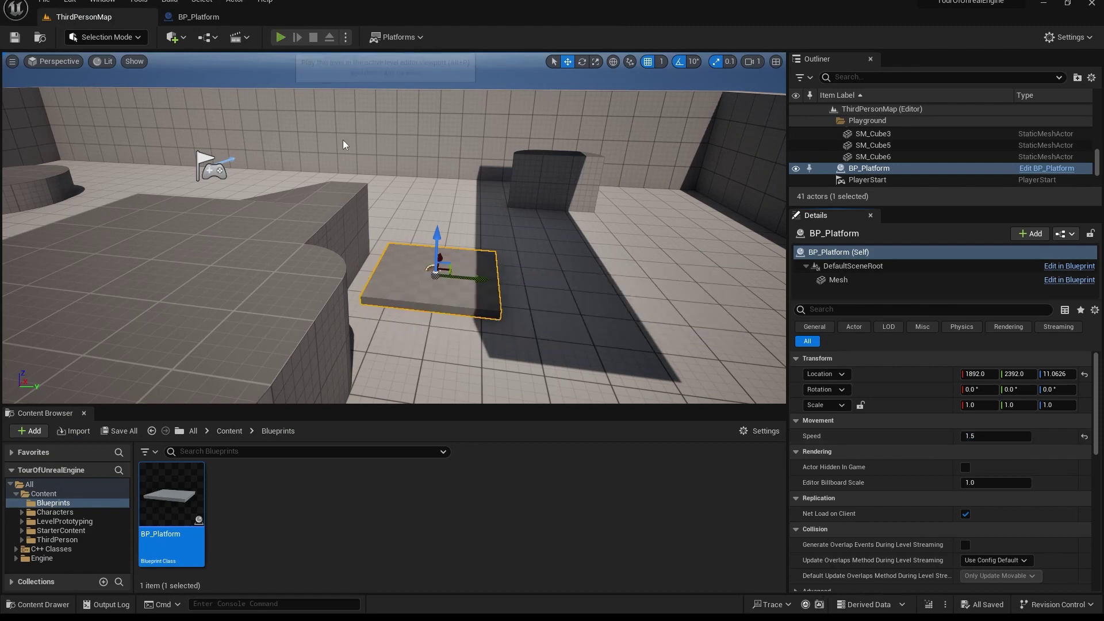
key(w)
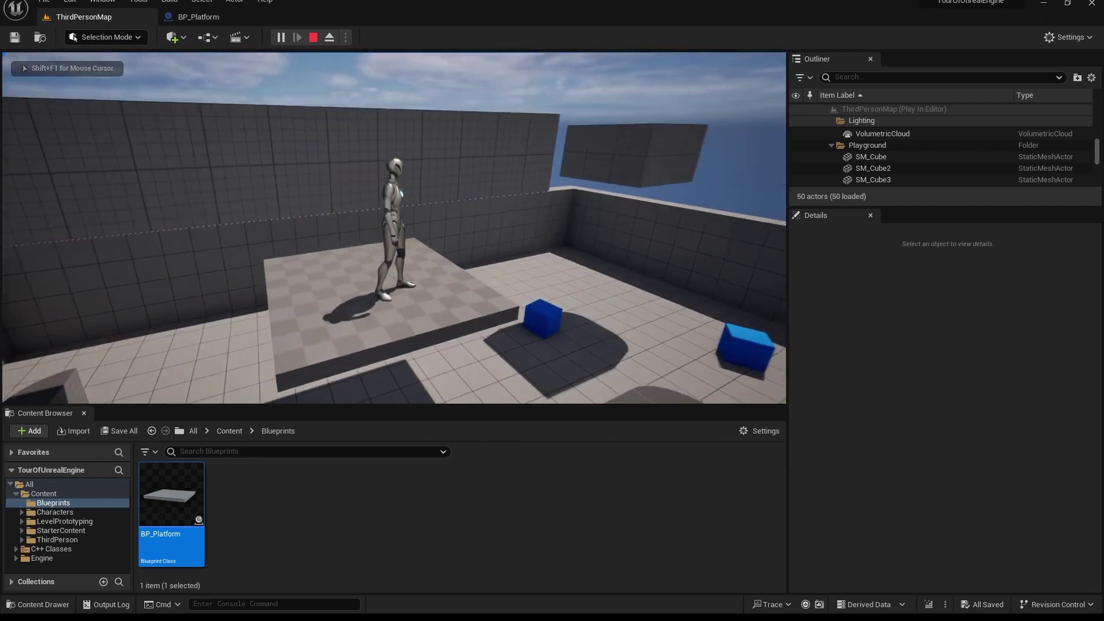
key(w)
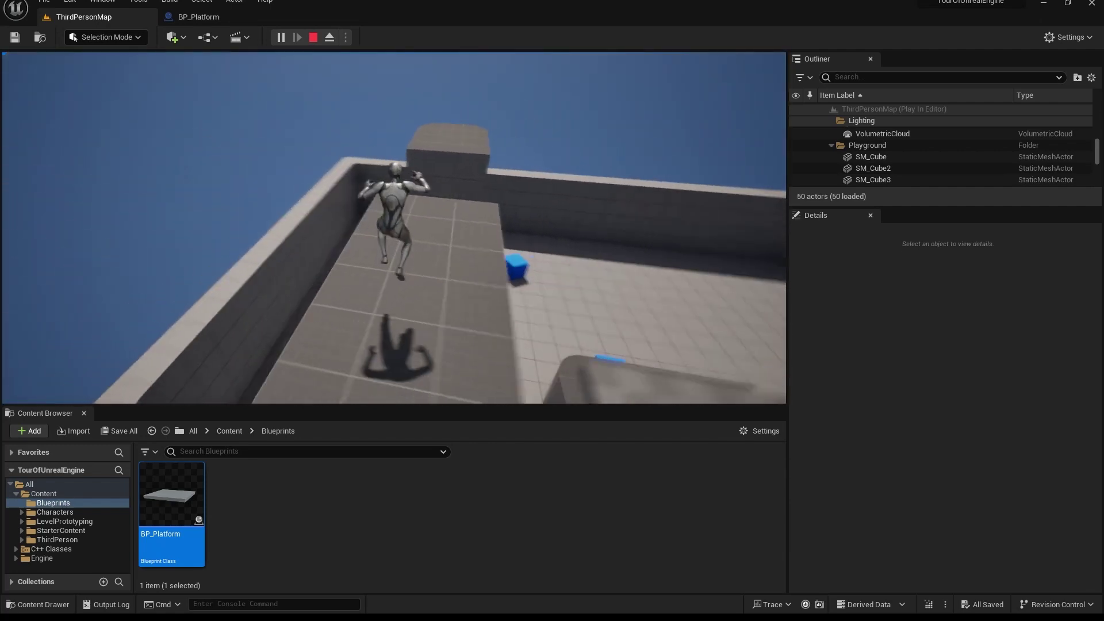
key(space)
key(w)
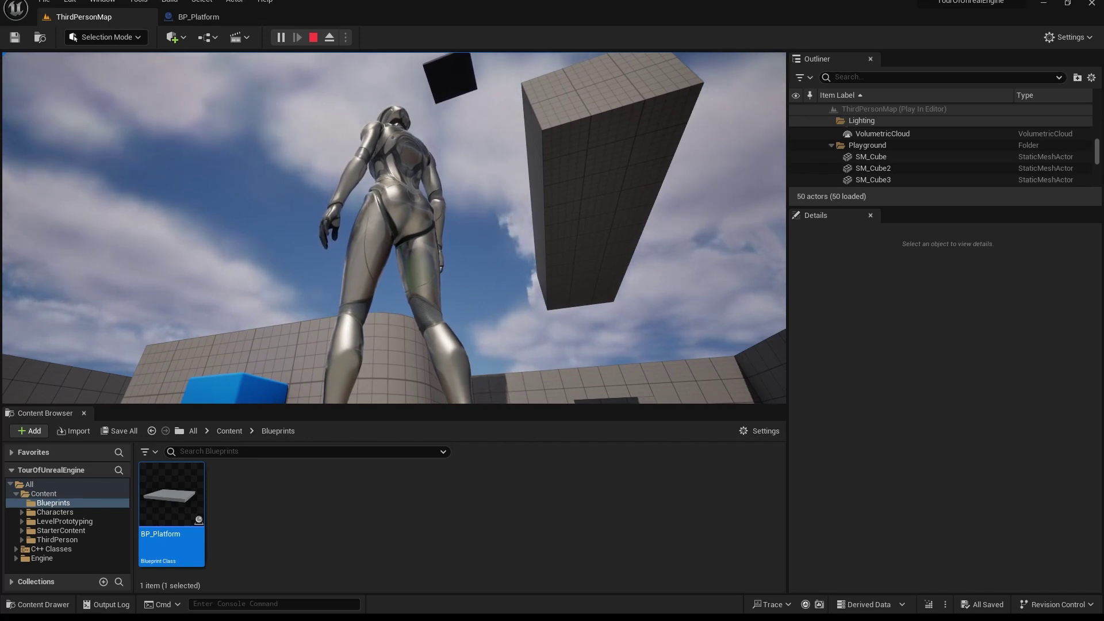
Step: Stop the play test, refocus the viewport, and reopen BP_Platform's Event Graph
key(Escape)
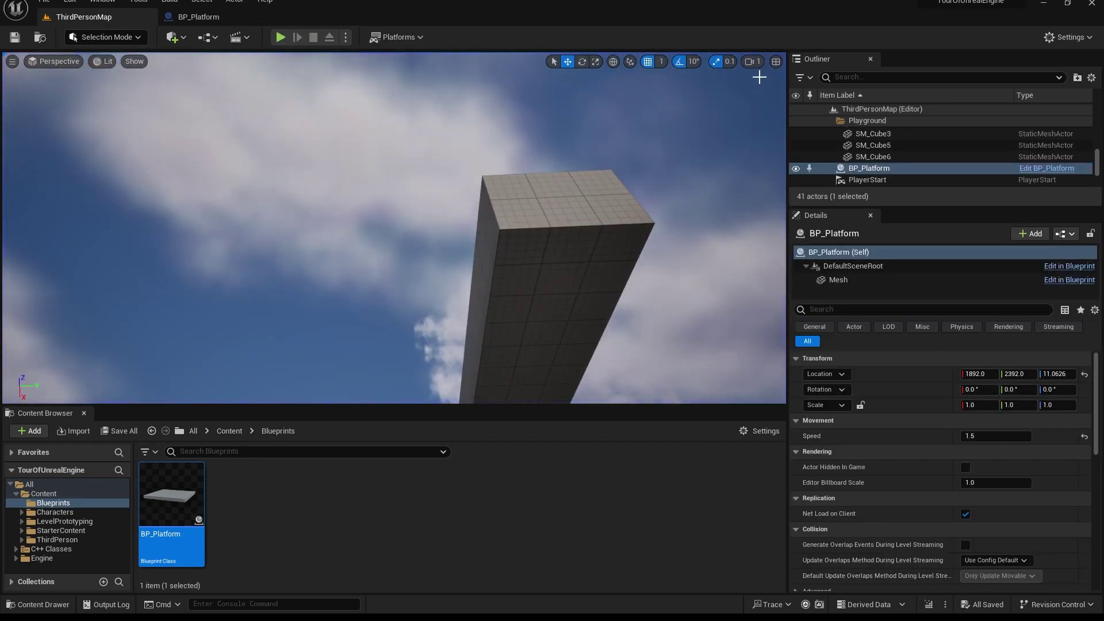
key(f)
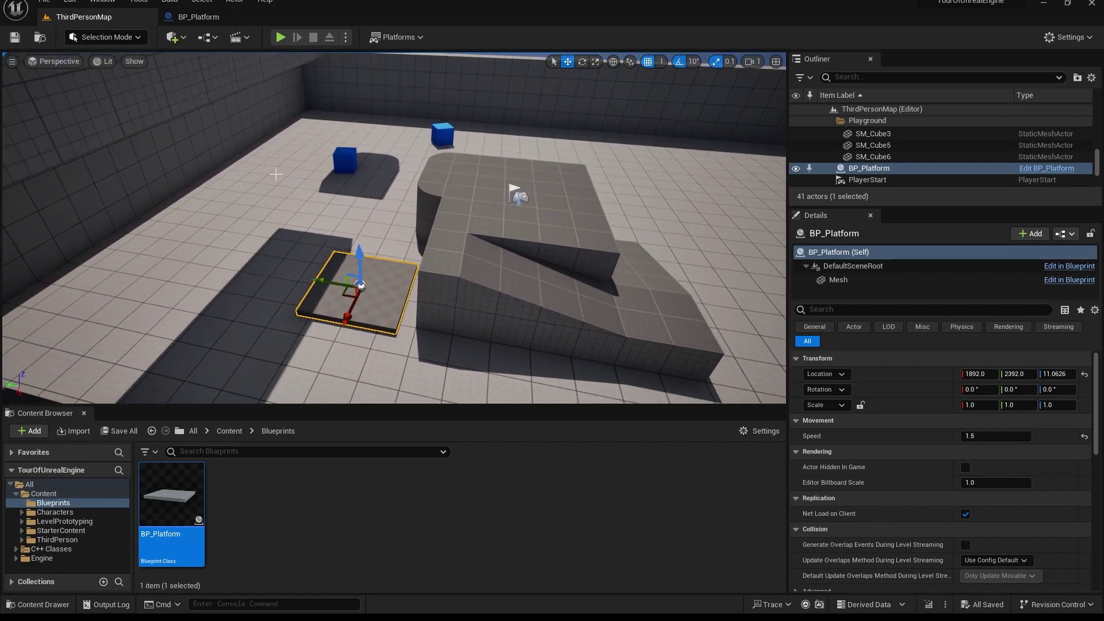
click(198, 16)
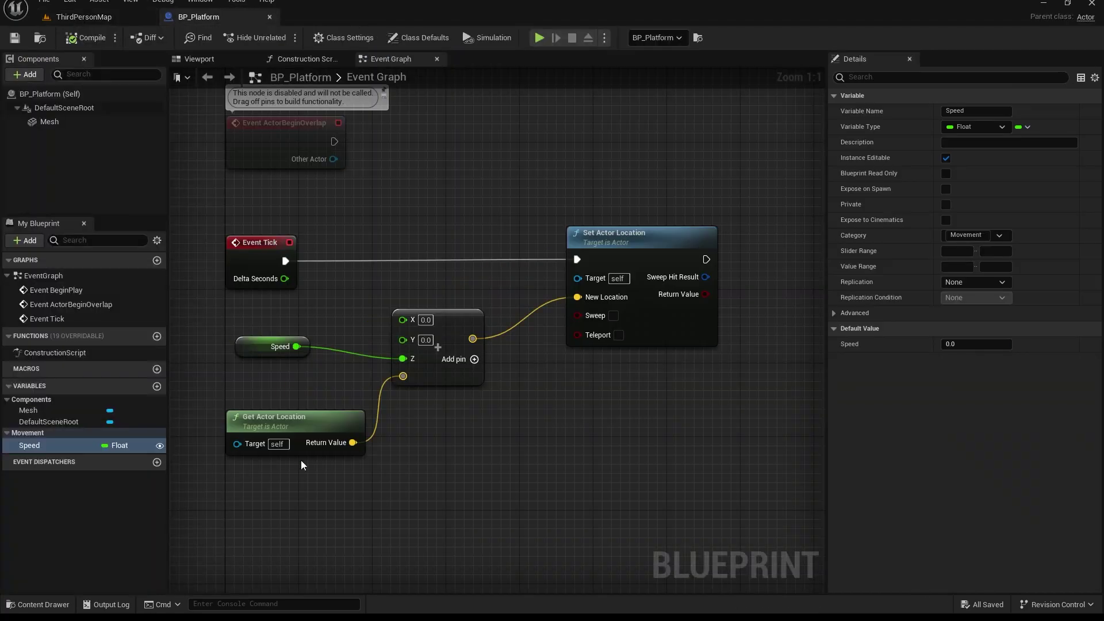